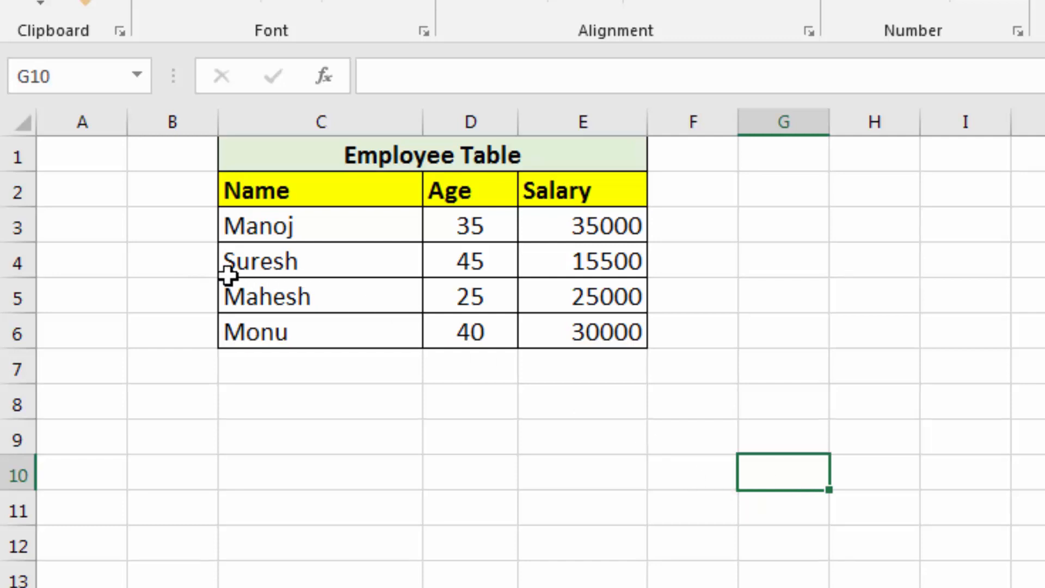
Insert three blank rows above row 4 of the employee table.
{"action": "left_click", "coordinate": [13, 263]}
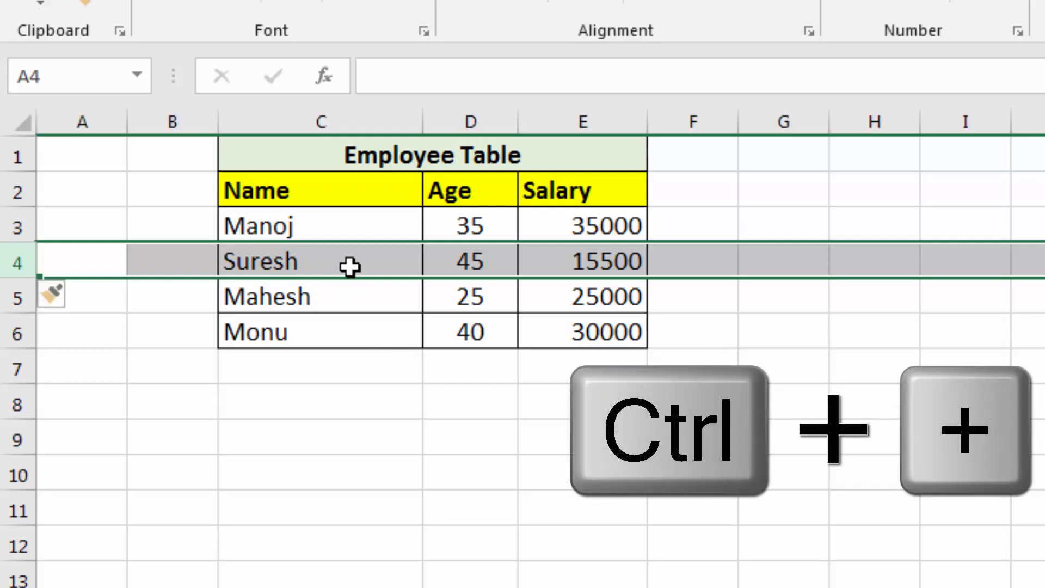
{"action": "key", "text": "ctrl+plus"}
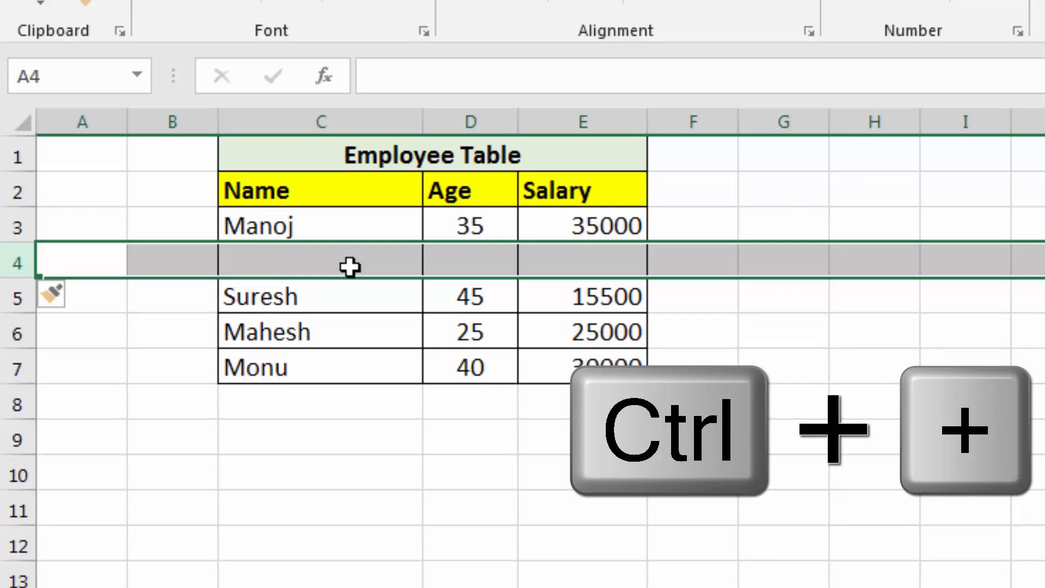
{"action": "key", "text": "ctrl+plus"}
{"action": "key", "text": "ctrl+plus"}
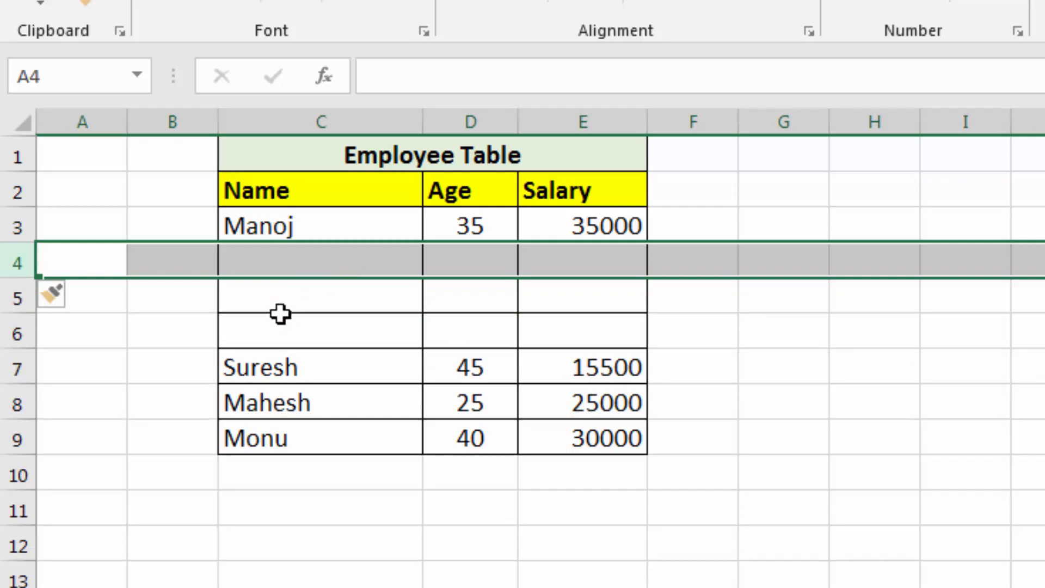
Delete the three blank rows starting at row 4 of the employee table.
{"action": "key", "text": "ctrl+minus"}
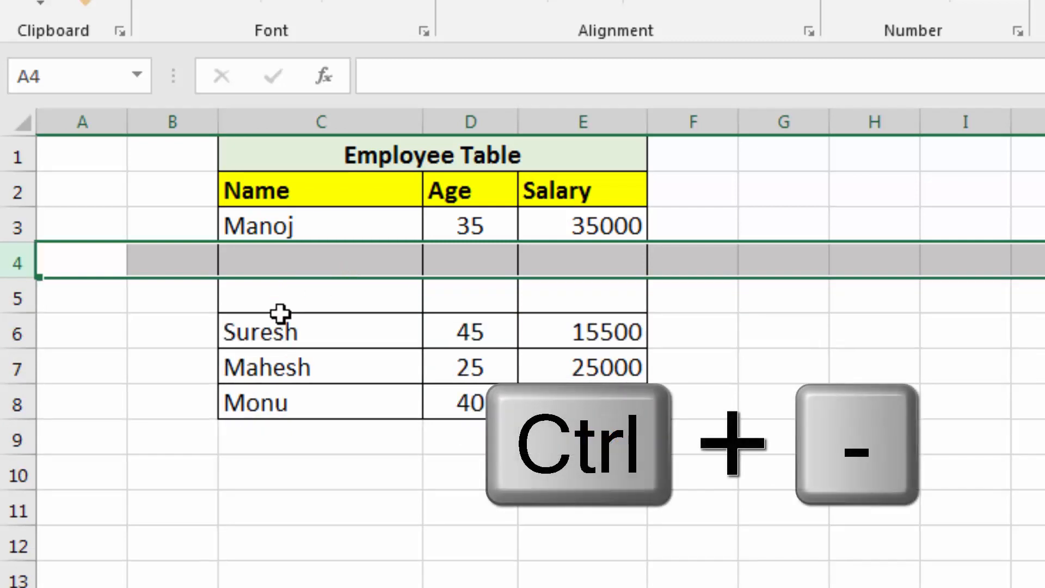
{"action": "key", "text": "ctrl+minus"}
{"action": "key", "text": "ctrl+minus"}
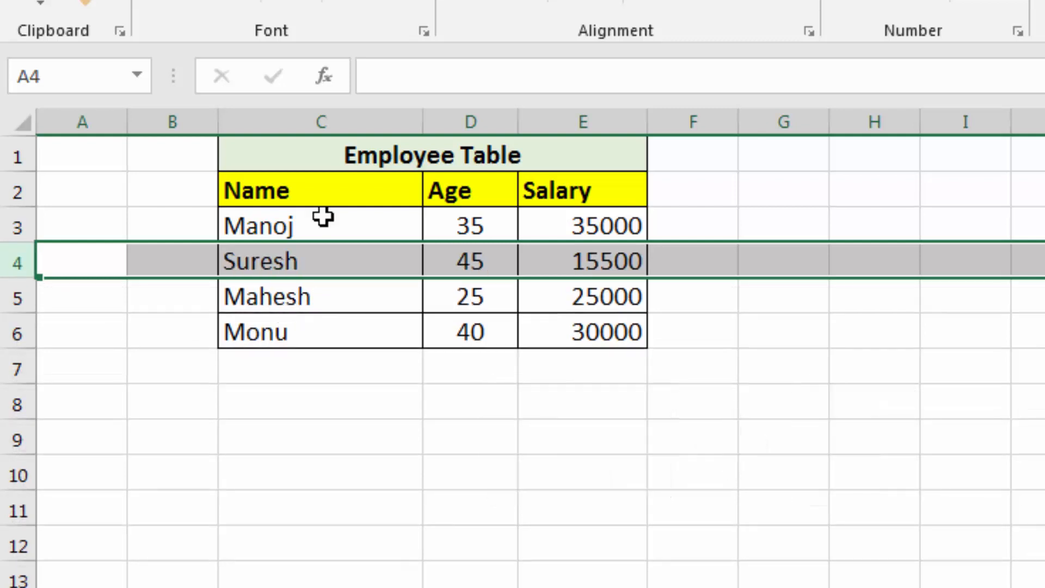
Insert a blank column before the Age column and delete it again.
{"action": "left_click", "coordinate": [381, 116]}
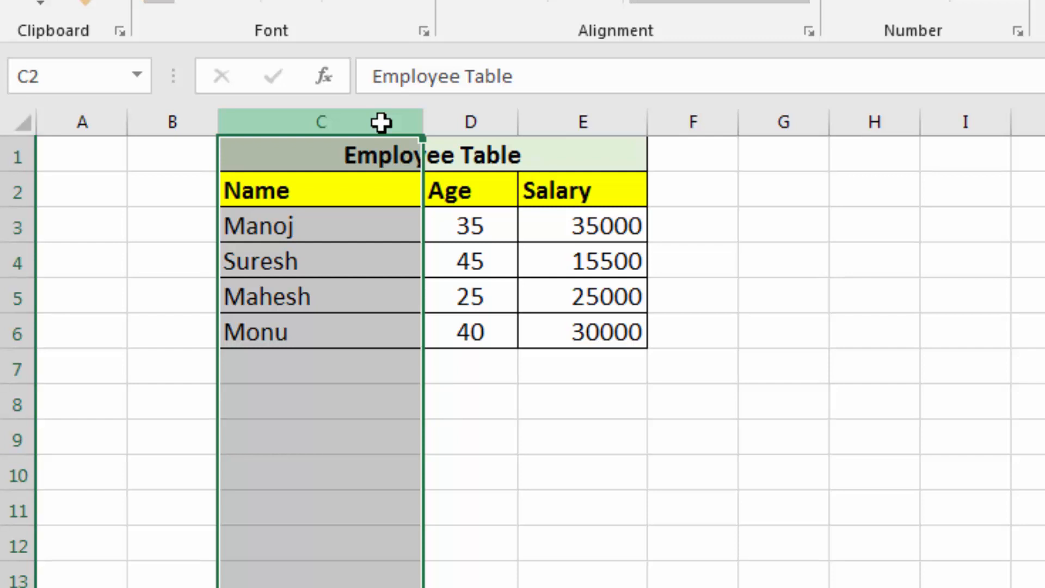
{"action": "left_click", "coordinate": [460, 117]}
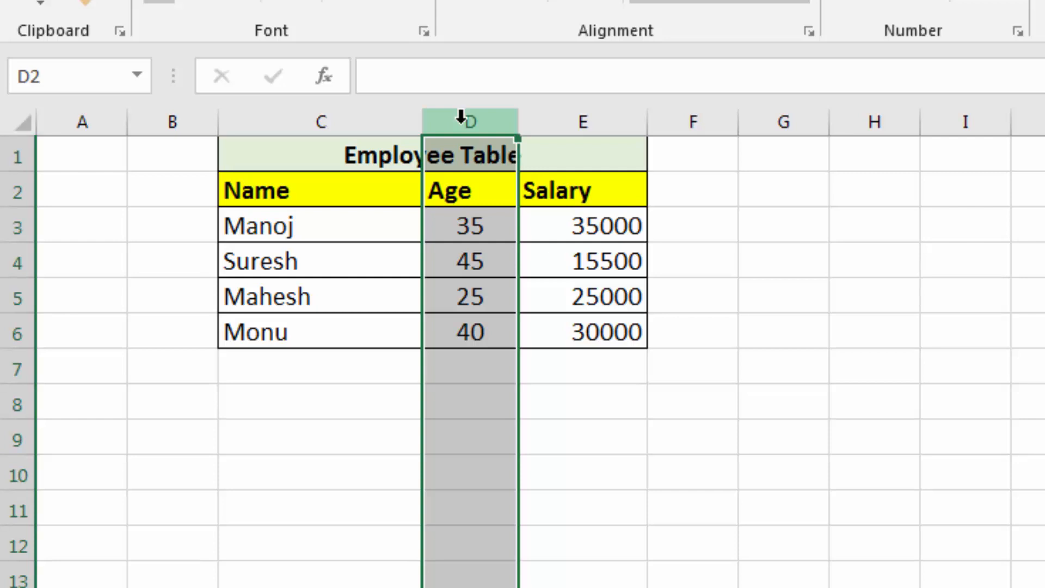
{"action": "key", "text": "ctrl+shift+plus"}
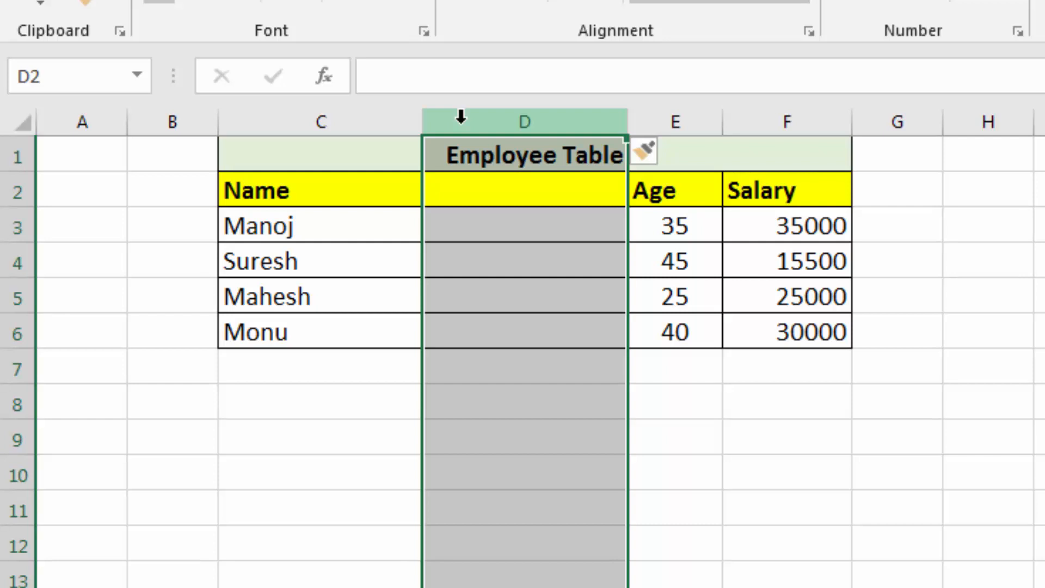
{"action": "key", "text": "ctrl+minus"}
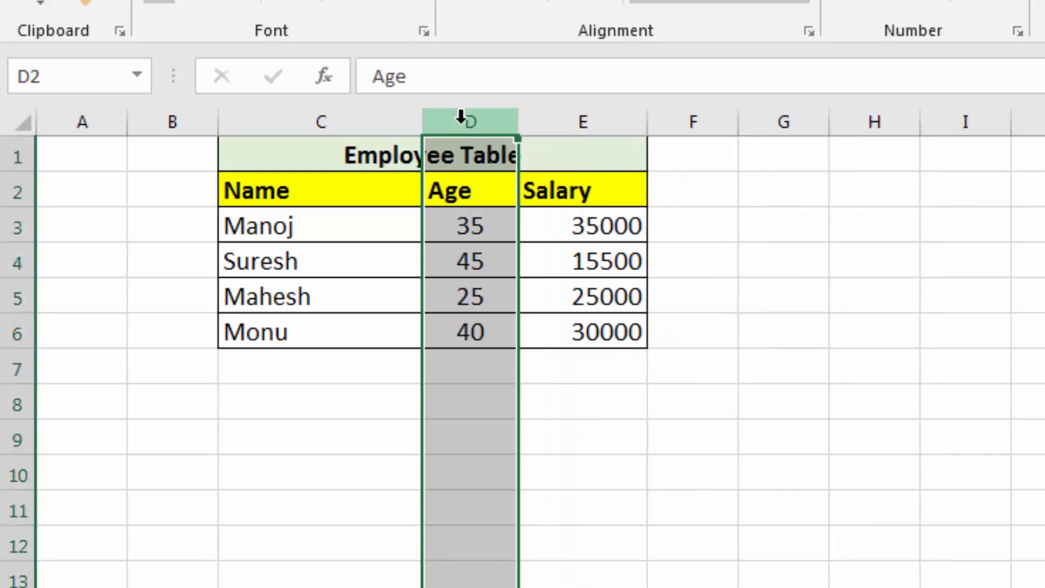
{"action": "left_click", "coordinate": [356, 265]}
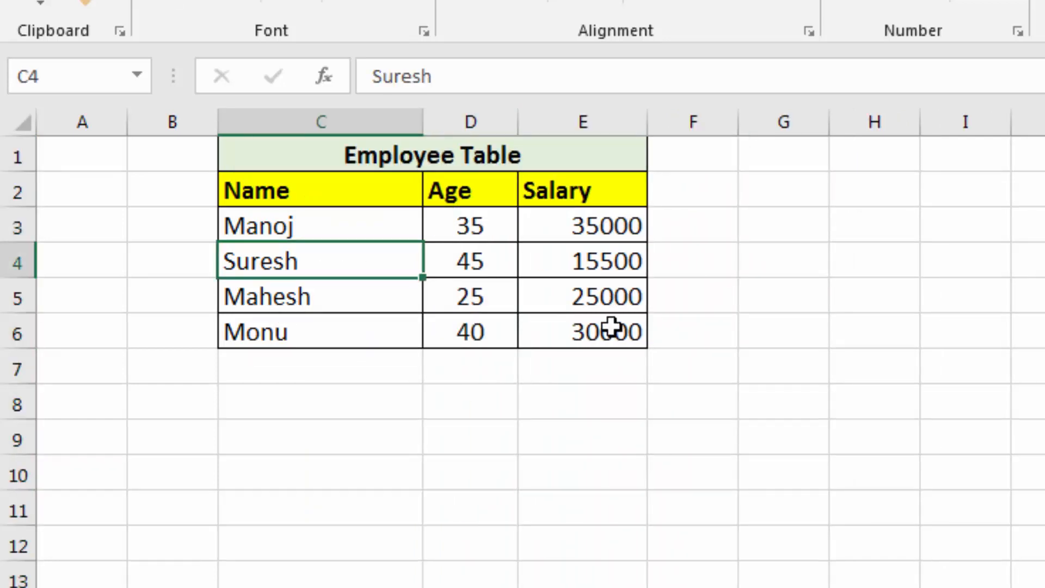
Insert an entire column at cell D4 using the Entire column option, and undo the insertion.
{"action": "left_click", "coordinate": [469, 261]}
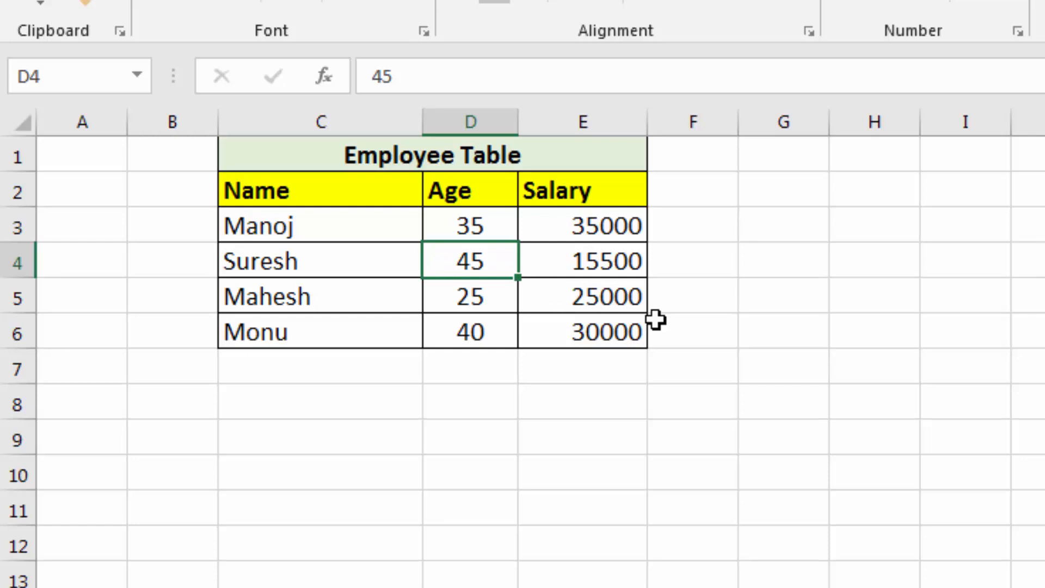
{"action": "key", "text": "ctrl+shift+plus"}
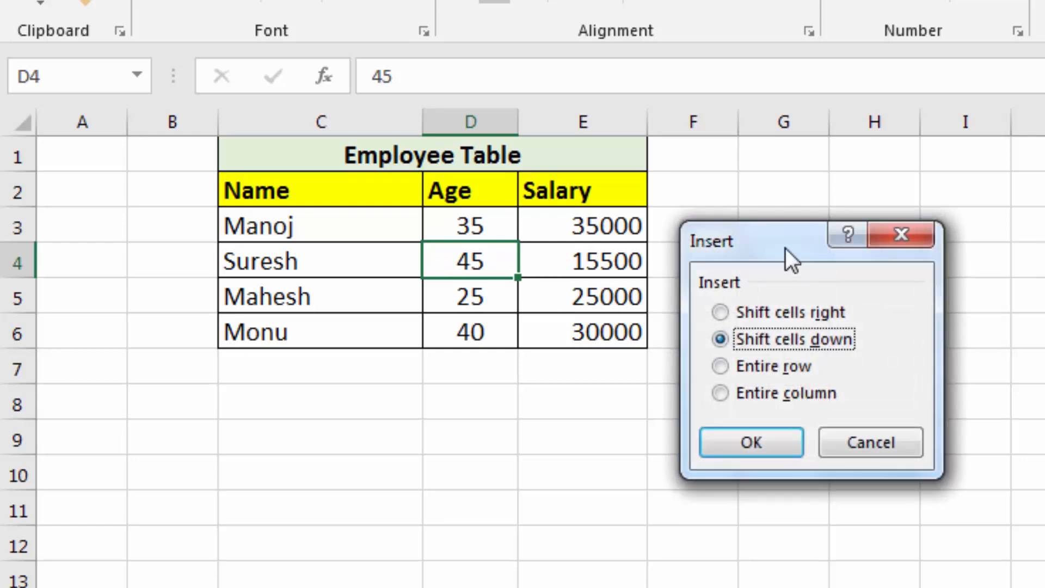
{"action": "left_click_drag", "start_coordinate": [772, 205], "coordinate": [769, 185]}
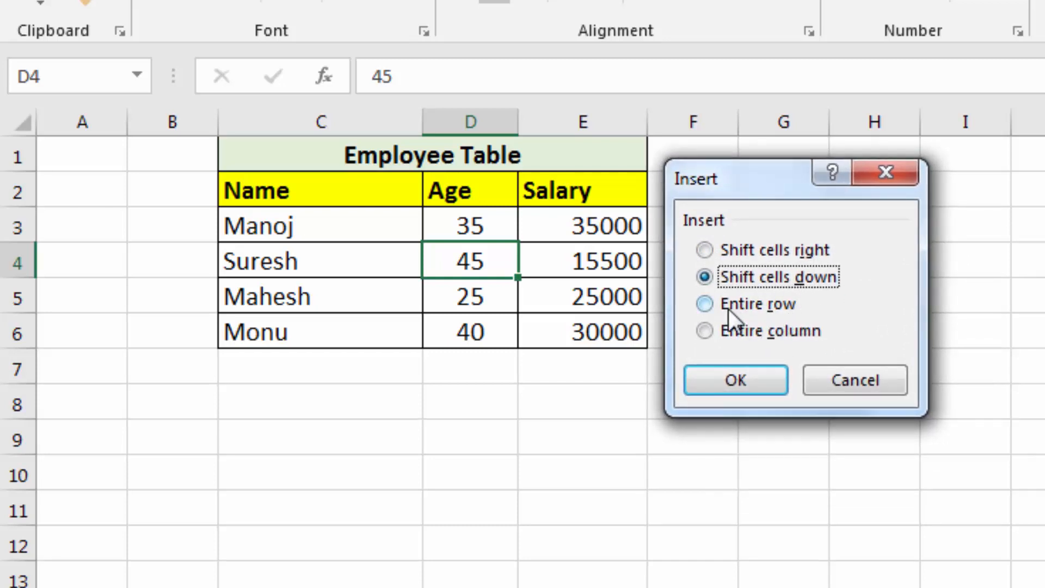
{"action": "left_click", "coordinate": [708, 306]}
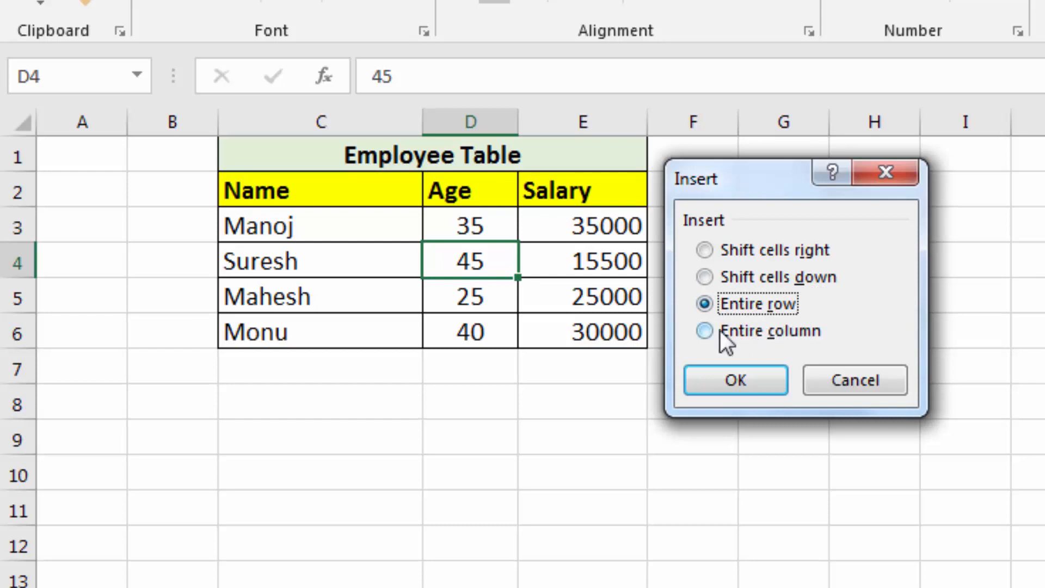
{"action": "left_click", "coordinate": [710, 330]}
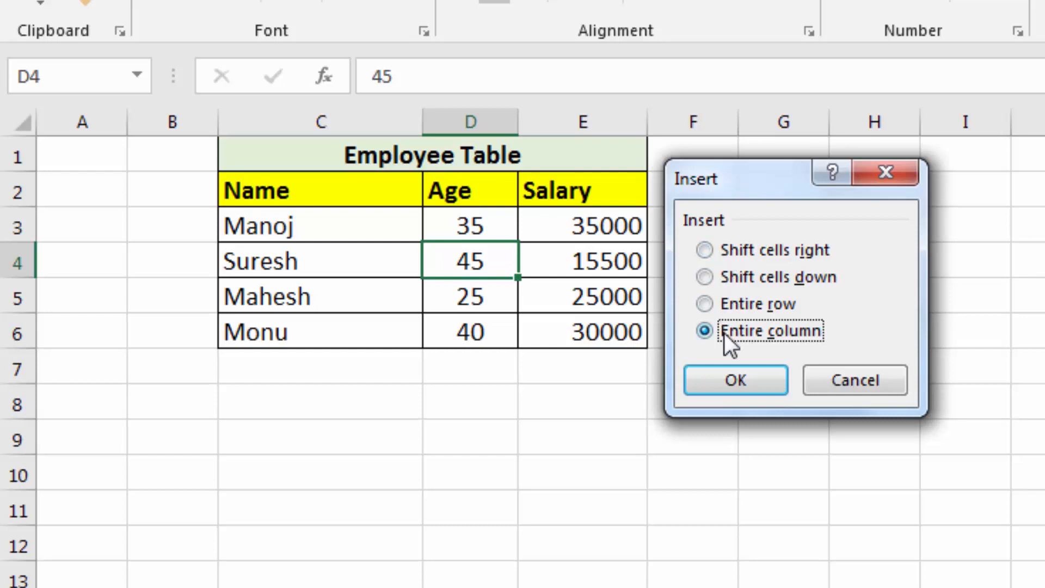
{"action": "left_click", "coordinate": [734, 377]}
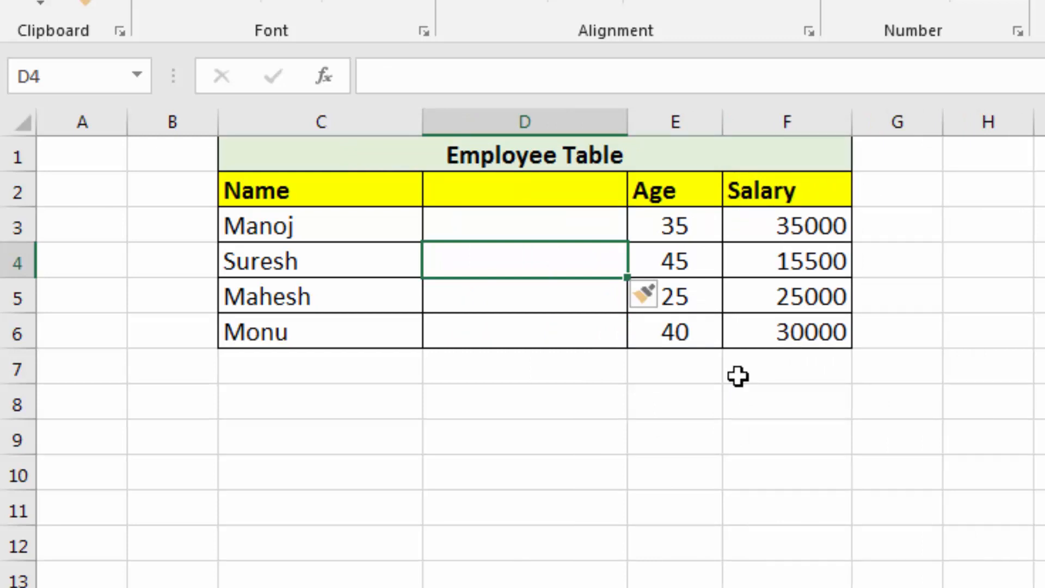
{"action": "key", "text": "ctrl+z"}
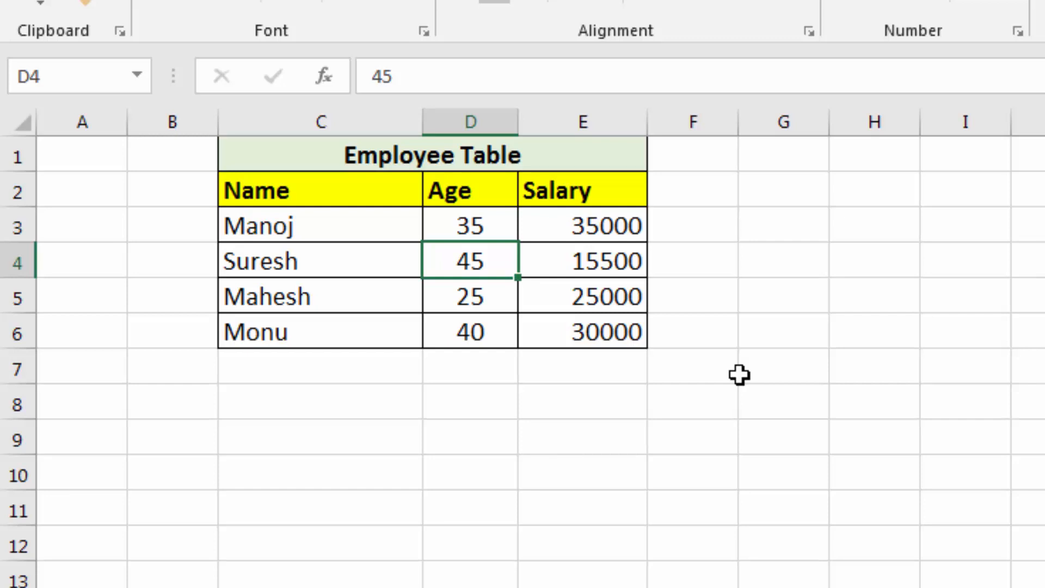
Save the workbook under its existing name.
{"action": "key", "text": "ctrl+s"}
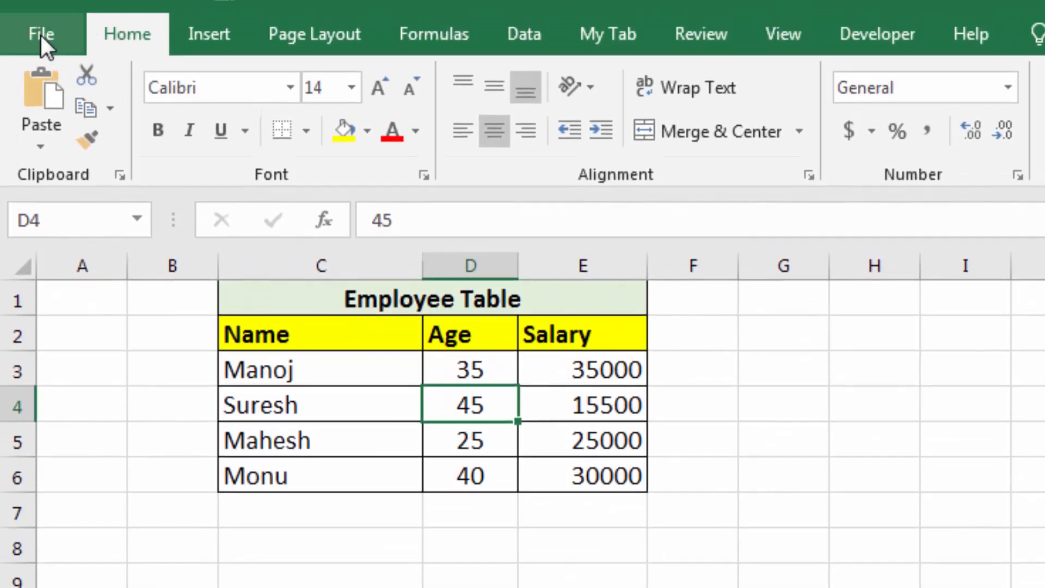
{"action": "left_click", "coordinate": [41, 35]}
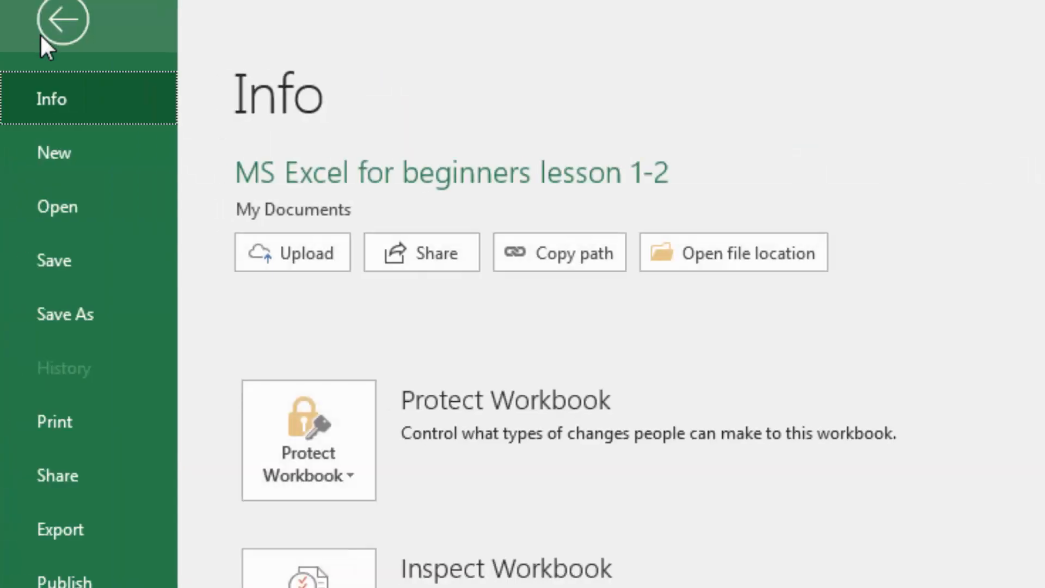
{"action": "left_click", "coordinate": [66, 268]}
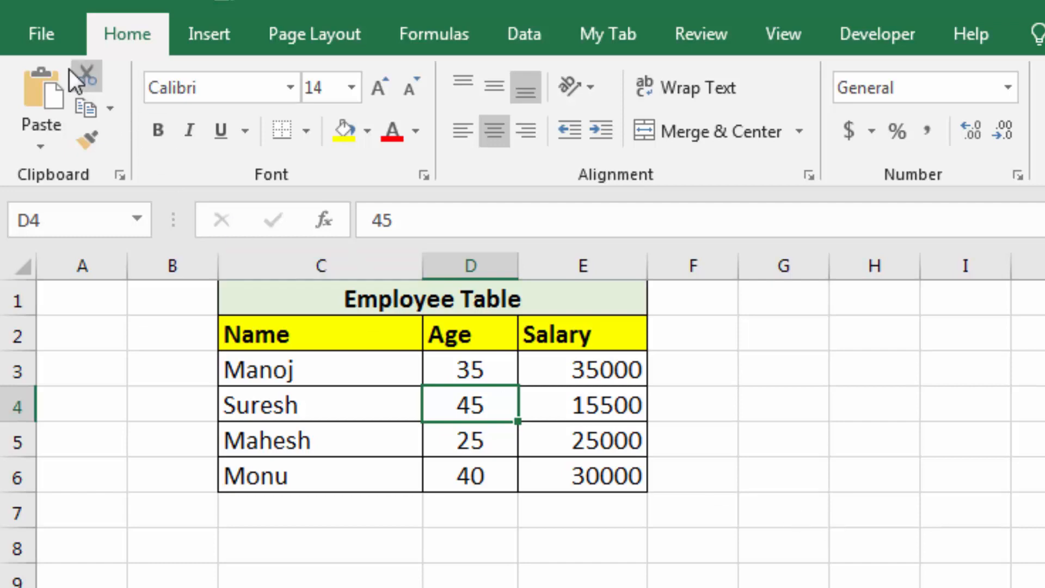
Save the workbook to My Documents as "MS Excel for beginners lesson 1-2" with the Excel Workbook file type.
{"action": "left_click", "coordinate": [39, 42]}
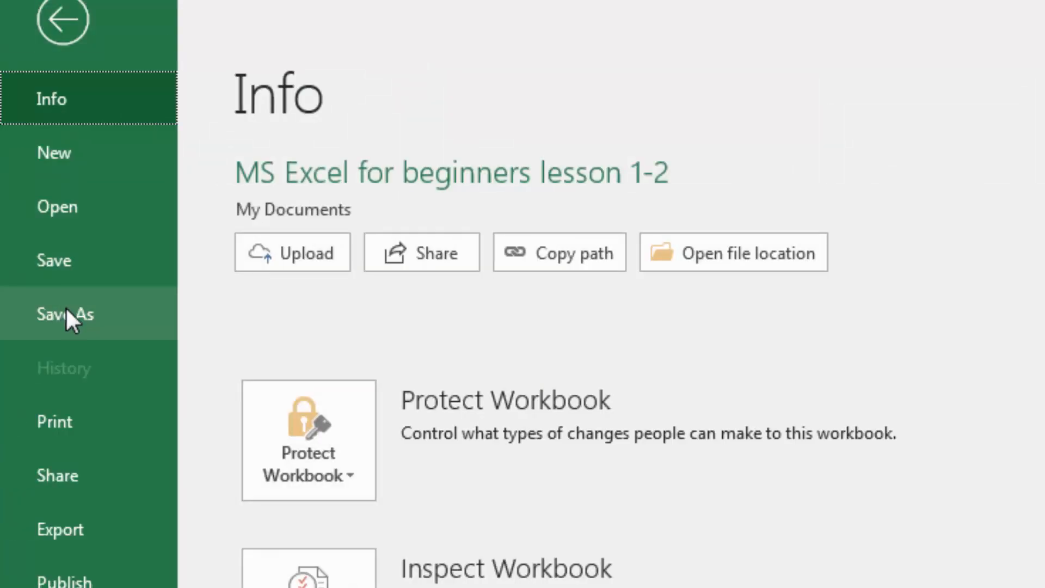
{"action": "key", "text": "F12"}
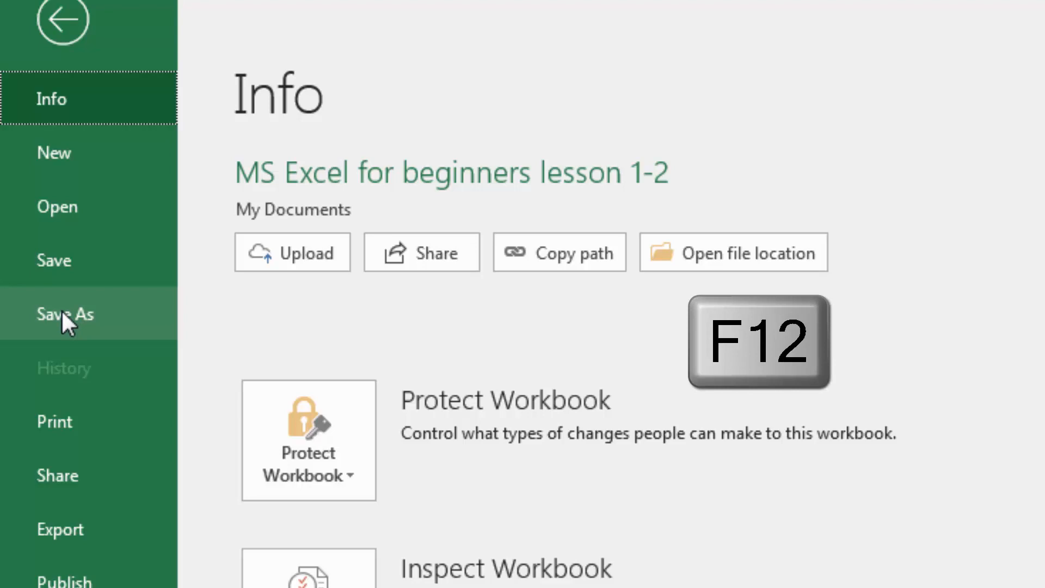
{"action": "left_click", "coordinate": [61, 309]}
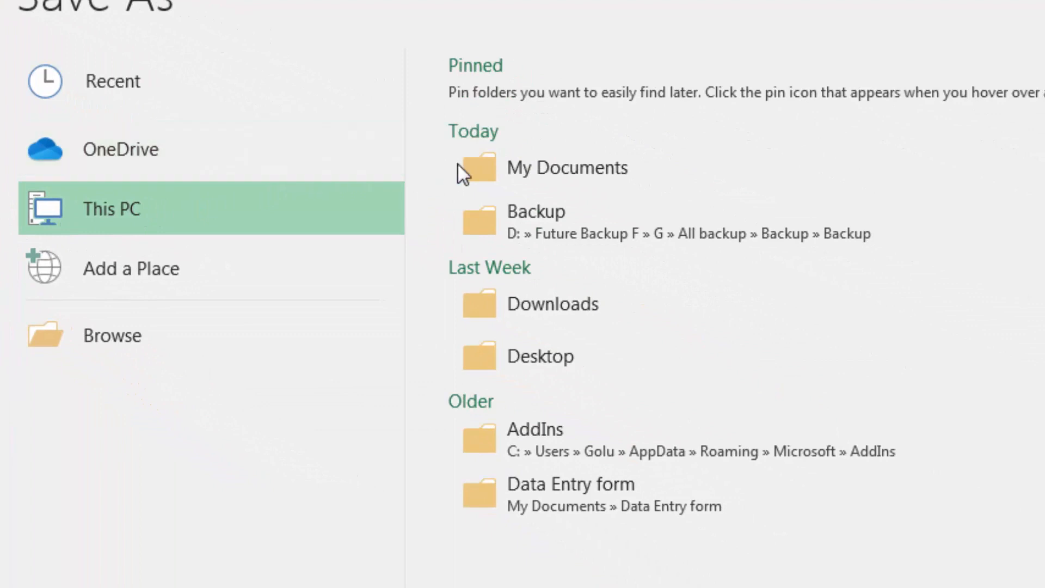
{"action": "left_click", "coordinate": [545, 166]}
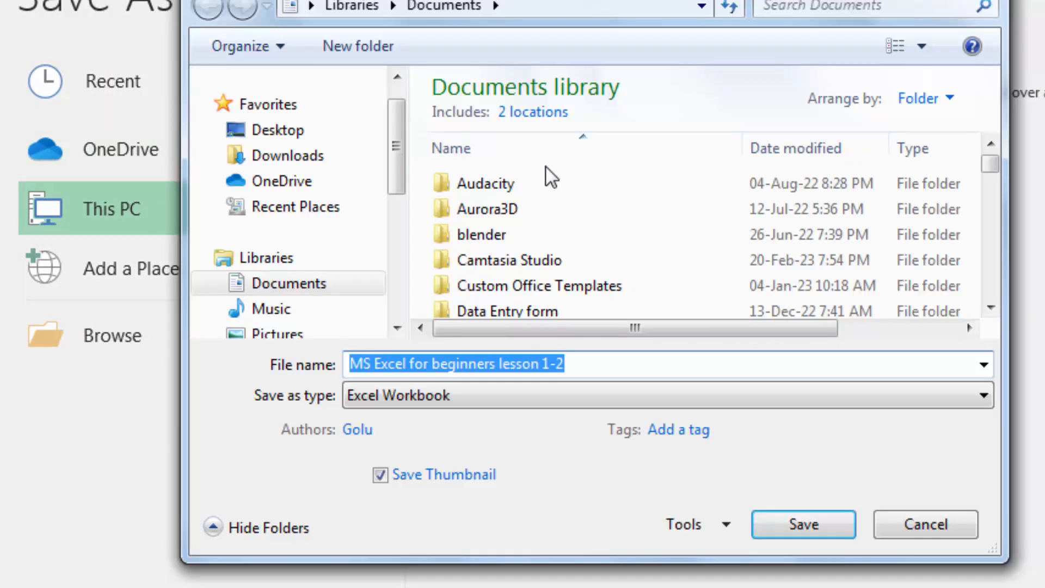
{"action": "left_click", "coordinate": [588, 364]}
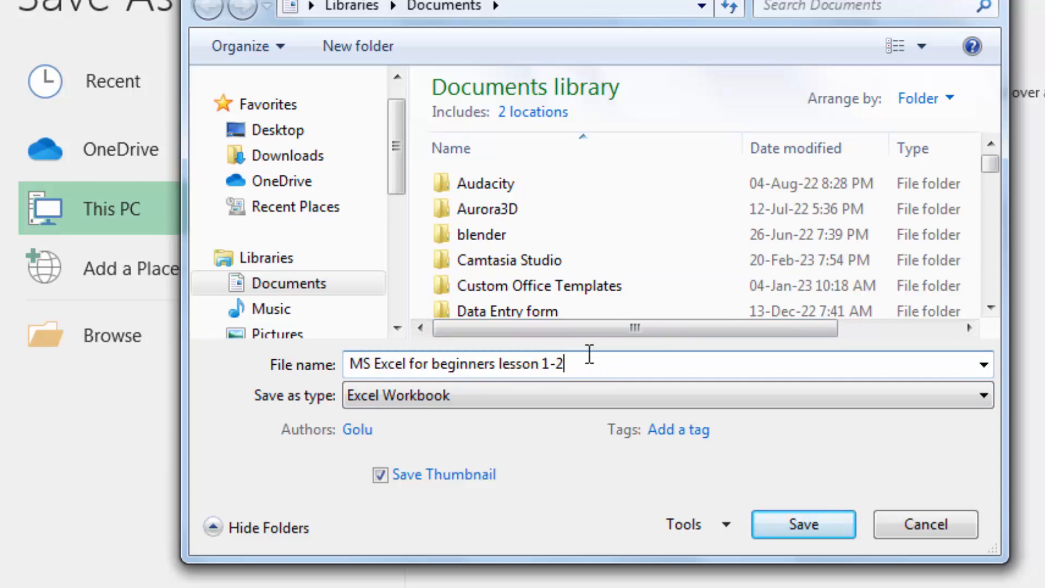
{"action": "left_click", "coordinate": [570, 391]}
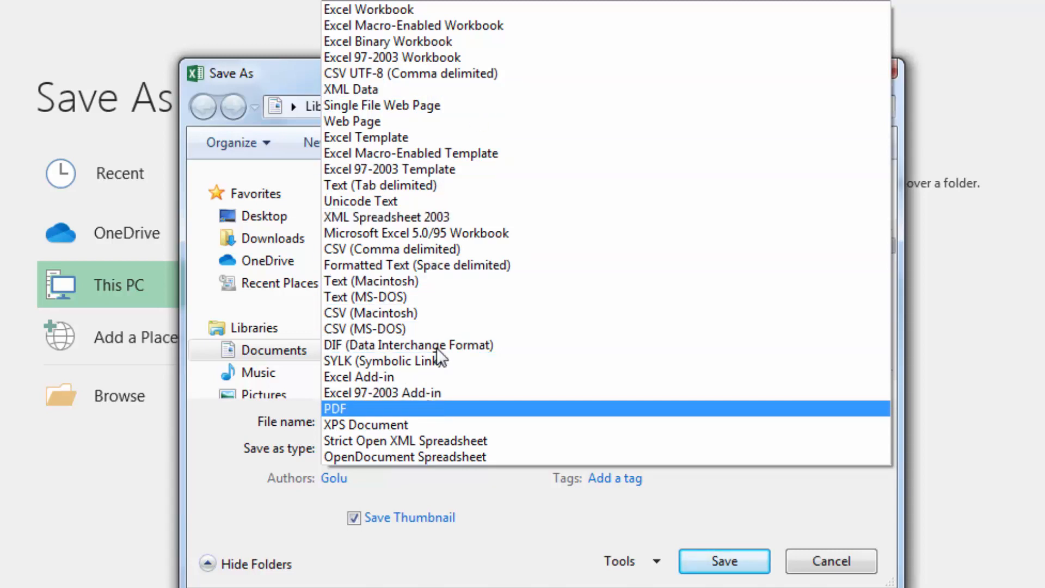
{"action": "left_click", "coordinate": [465, 14]}
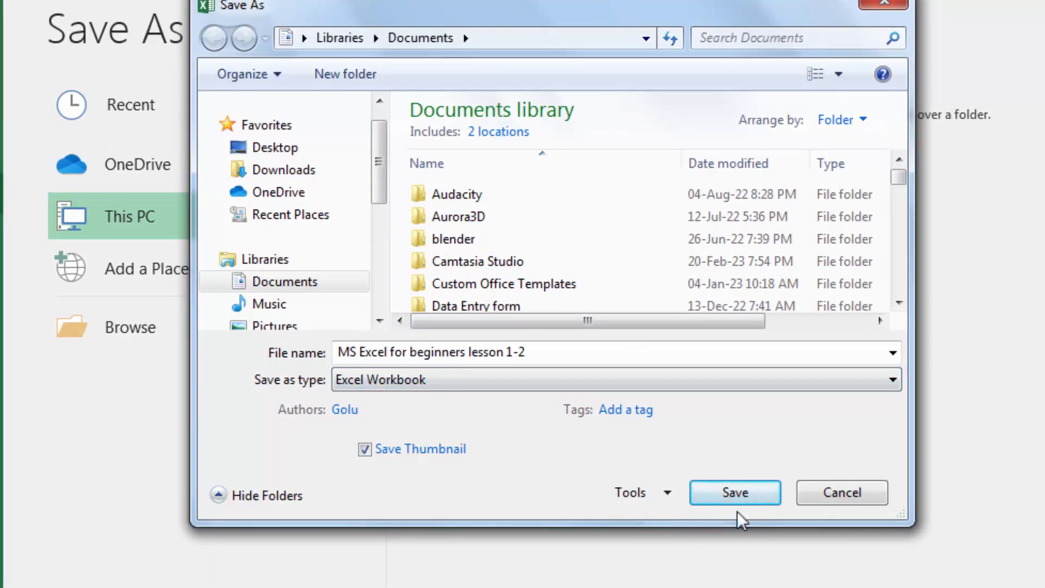
{"action": "left_click", "coordinate": [739, 498]}
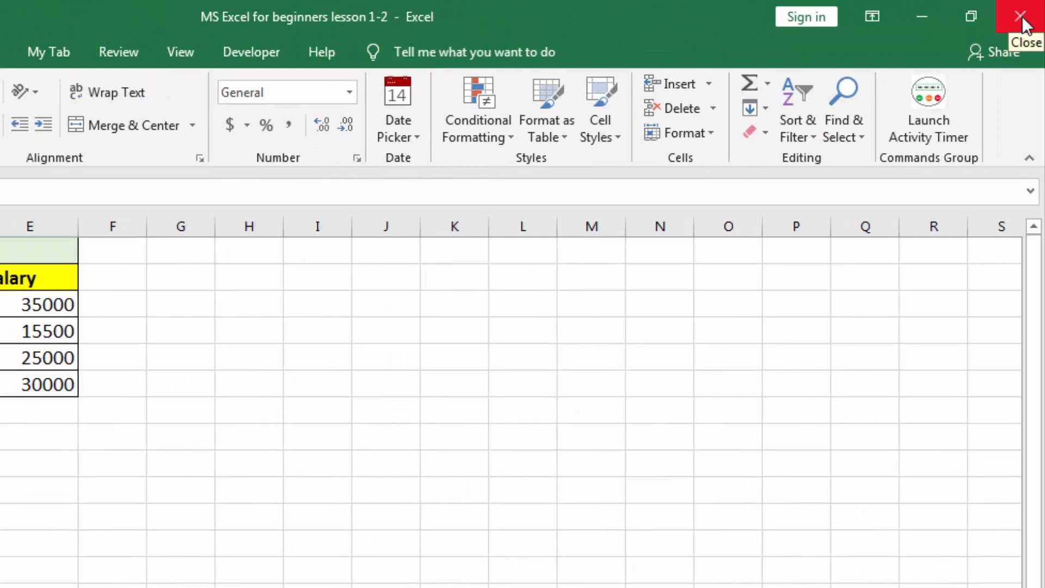
Close the current workbook while keeping the program itself open.
{"action": "left_click", "coordinate": [332, 315]}
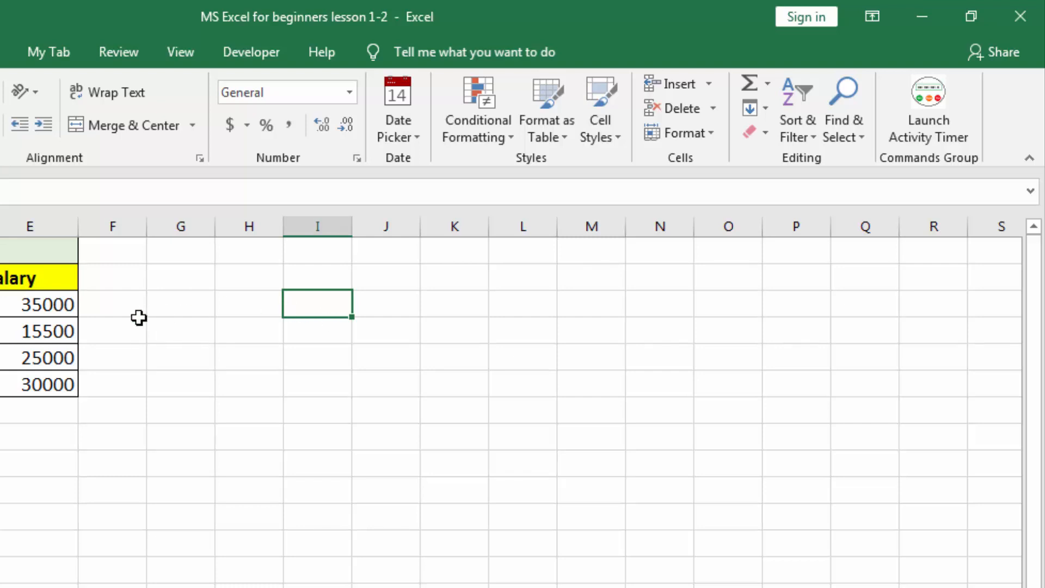
{"action": "left_click", "coordinate": [165, 306]}
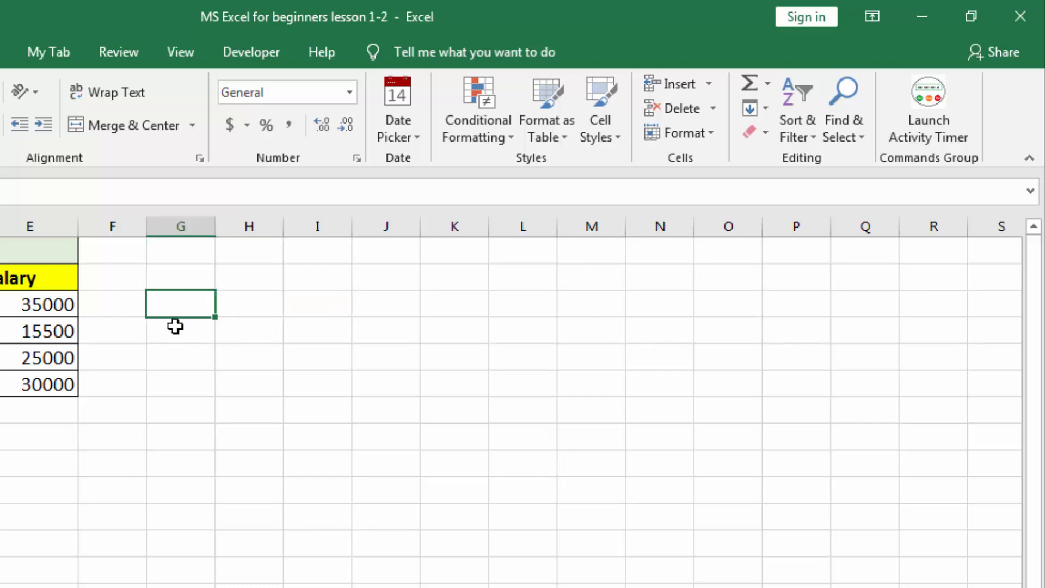
{"action": "key", "text": "ctrl+w"}
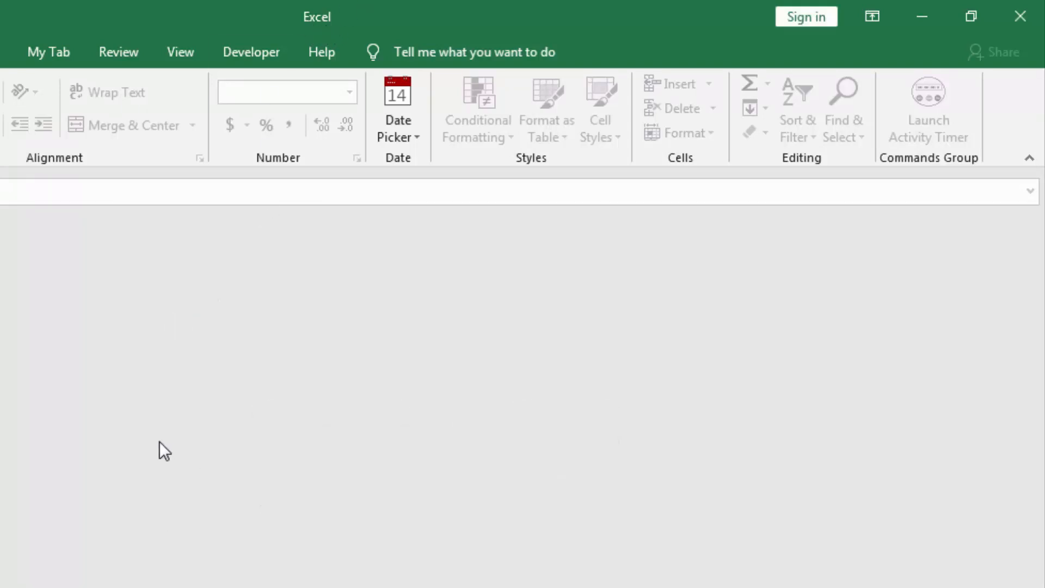
Reopen the recent workbook "MS Excel for beginners lesson 1-2" and select cell G2.
{"action": "key", "text": "ctrl+n"}
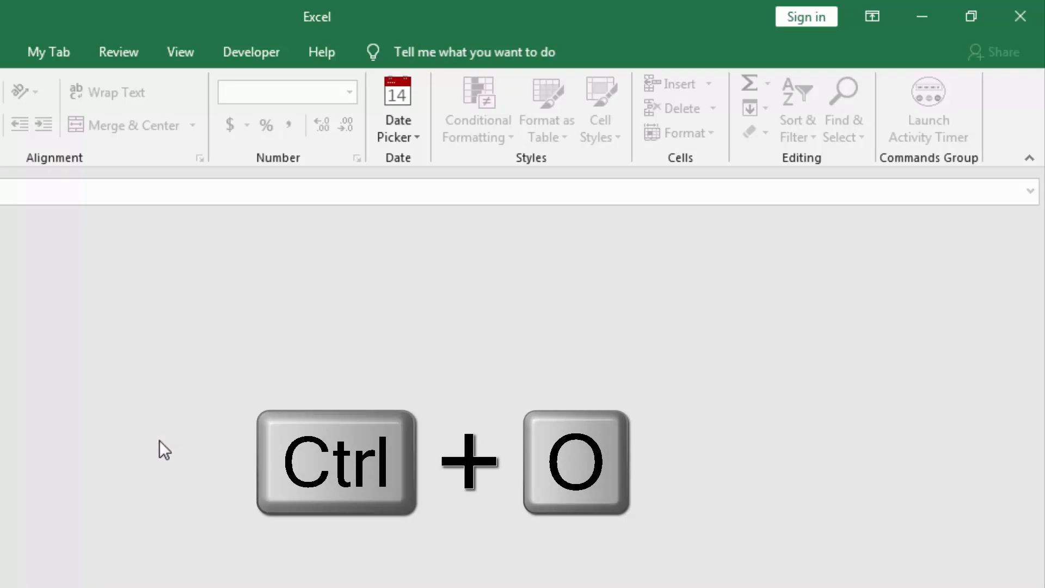
{"action": "key", "text": "ctrl+o"}
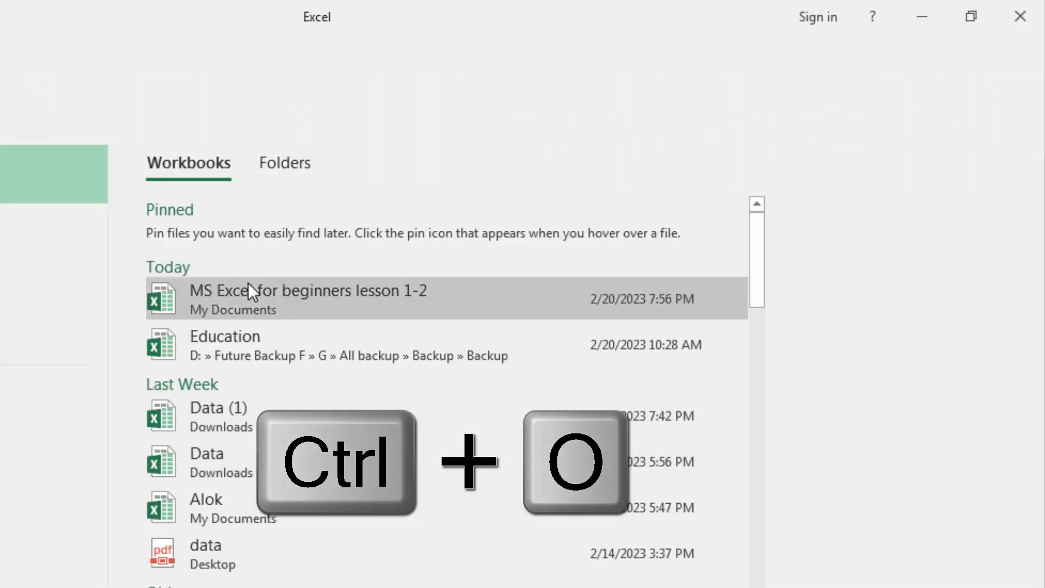
{"action": "left_click", "coordinate": [252, 294]}
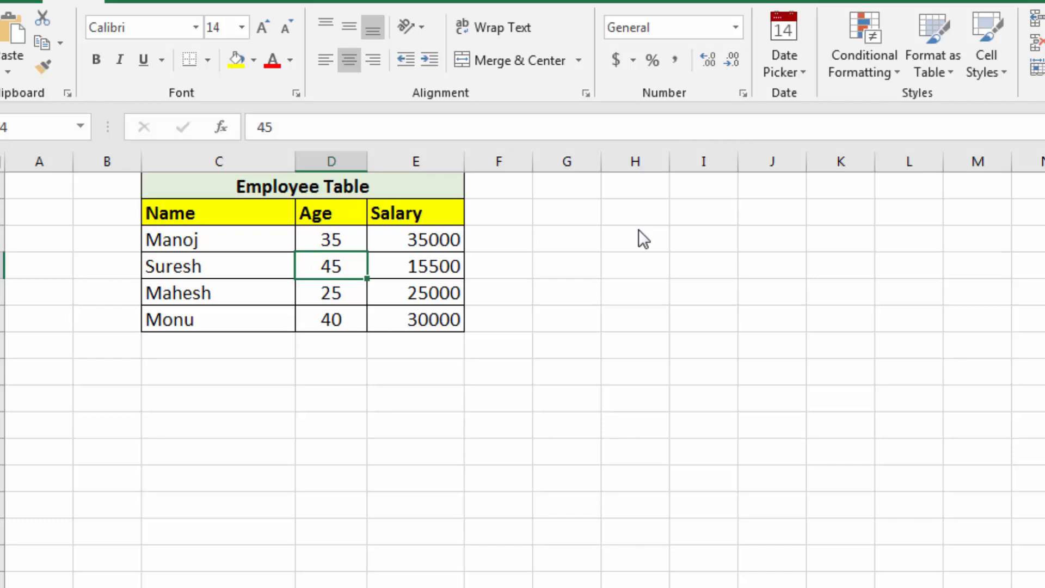
{"action": "left_click", "coordinate": [564, 217]}
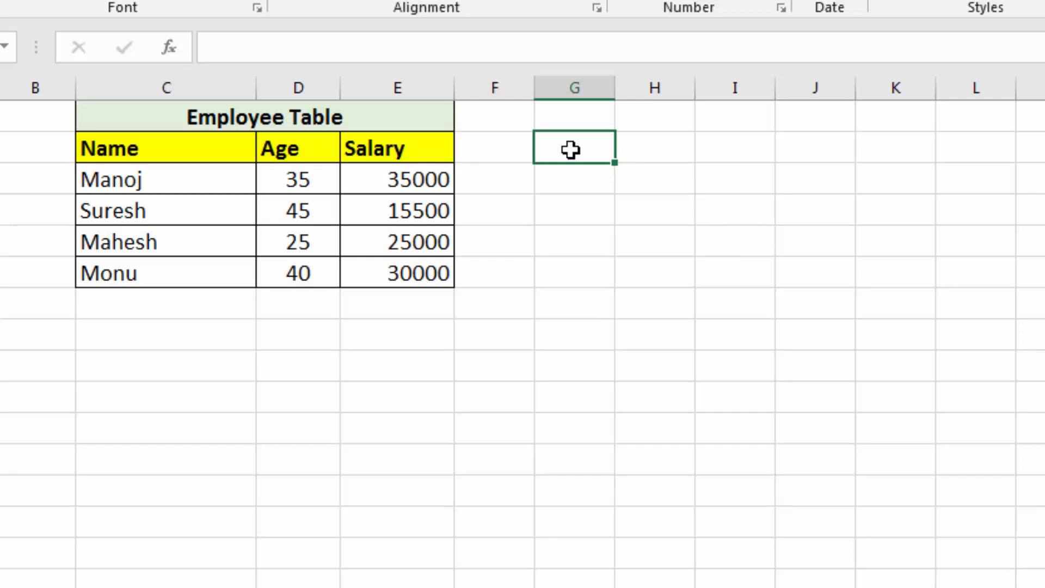
Enter Delhi in cell G2 and Mumbai in G3, and widen column G to fit the entries.
{"action": "type", "text": "Delhi"}
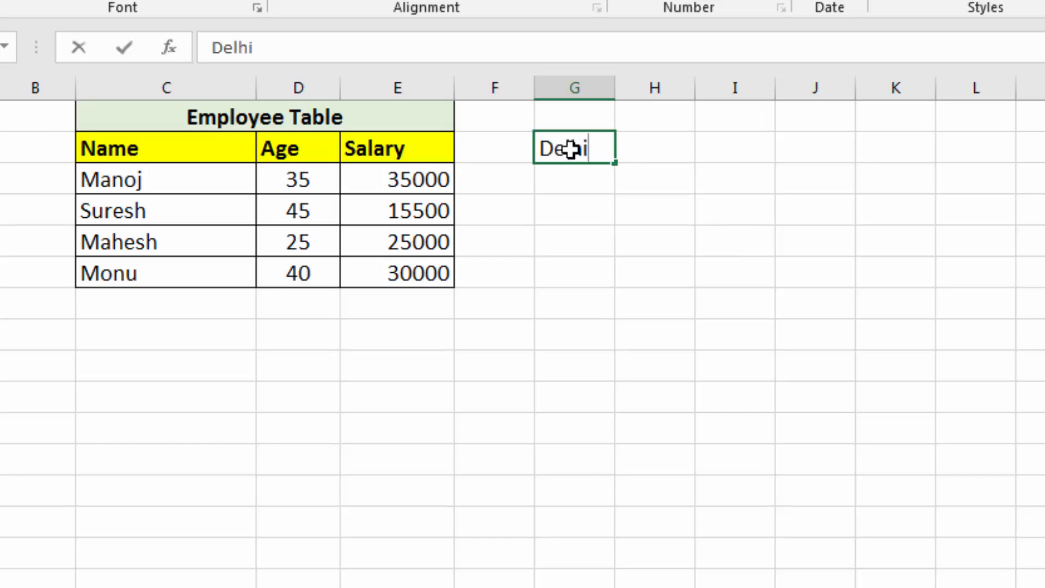
{"action": "key", "text": "Return"}
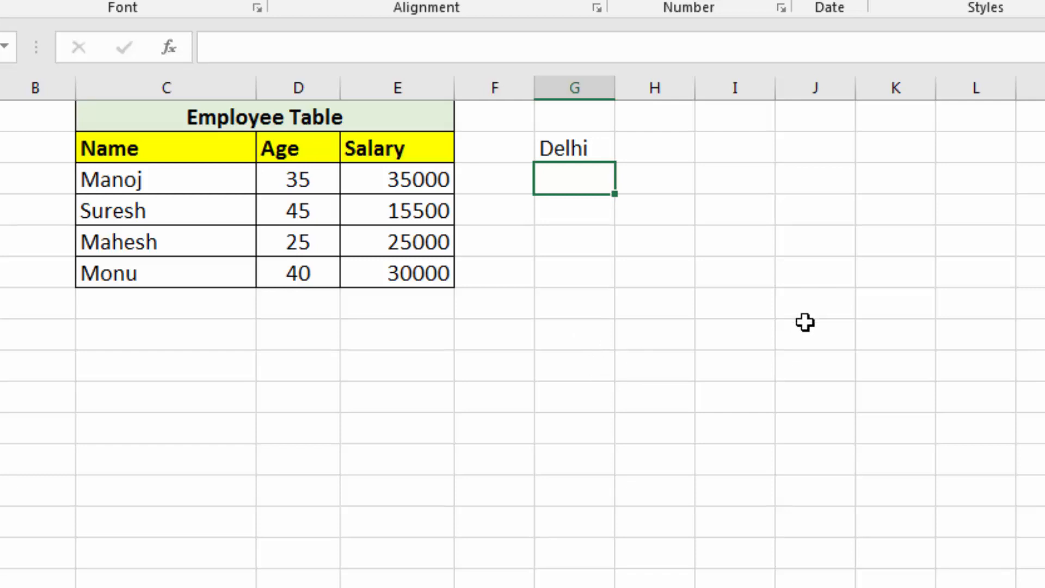
{"action": "type", "text": "Mumbai"}
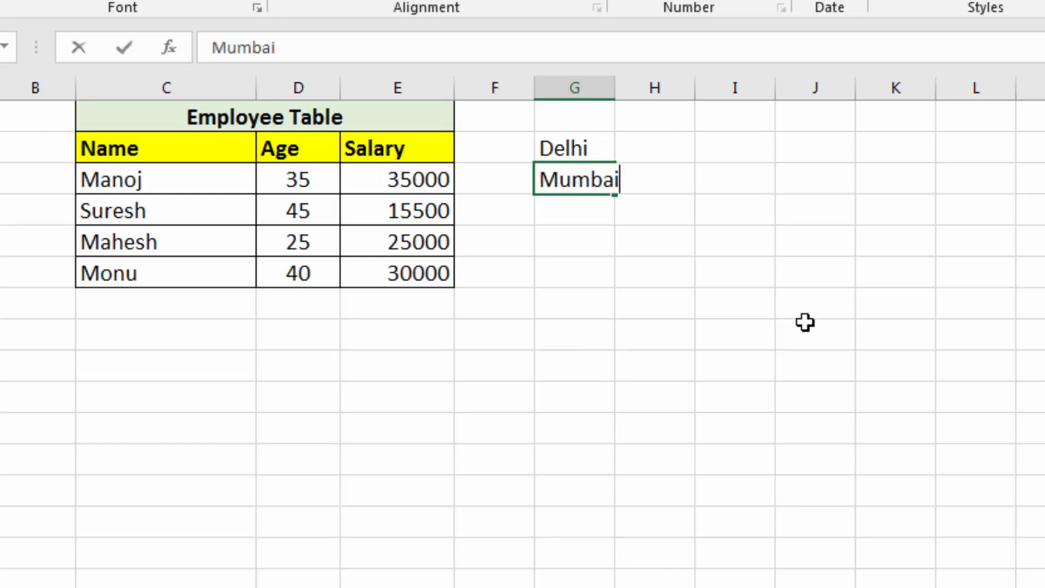
{"action": "key", "text": "Return"}
{"action": "left_click_drag", "start_coordinate": [614, 88], "coordinate": [656, 88]}
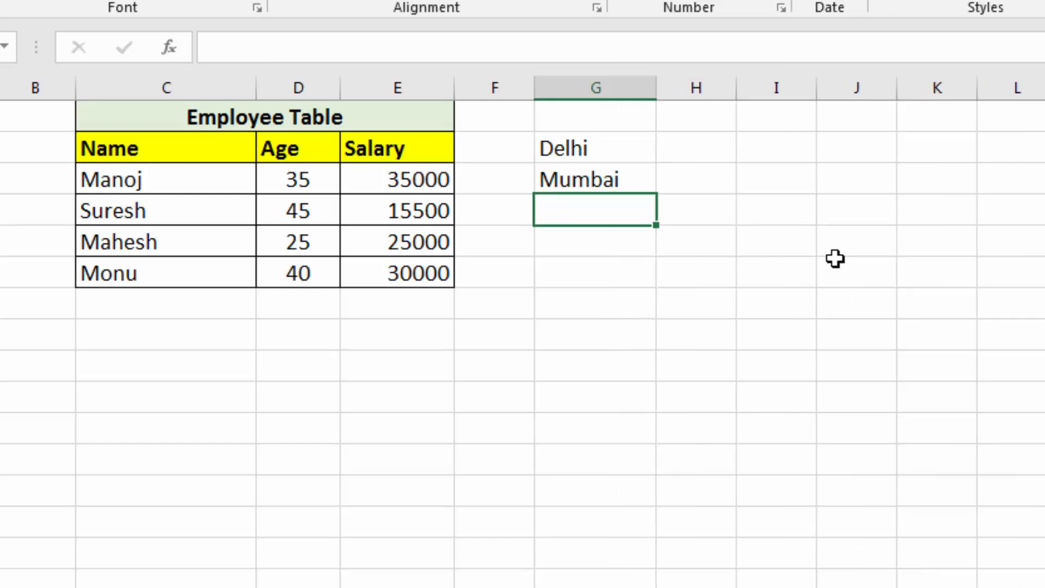
Enter Delhi in G4 and G5 and Mumbai in G6 by accepting the AutoComplete suggestions.
{"action": "type", "text": "d"}
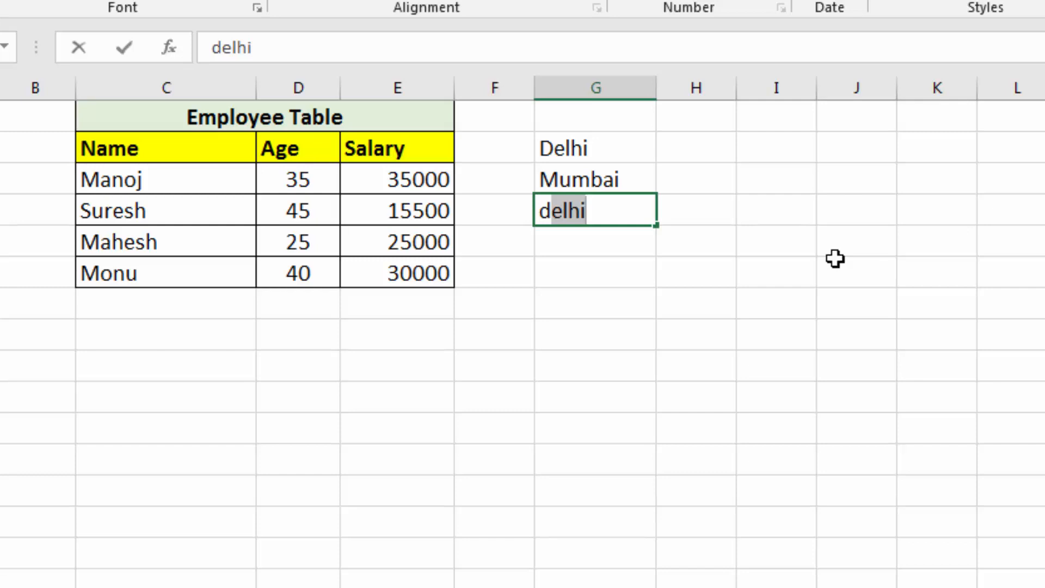
{"action": "key", "text": "Return"}
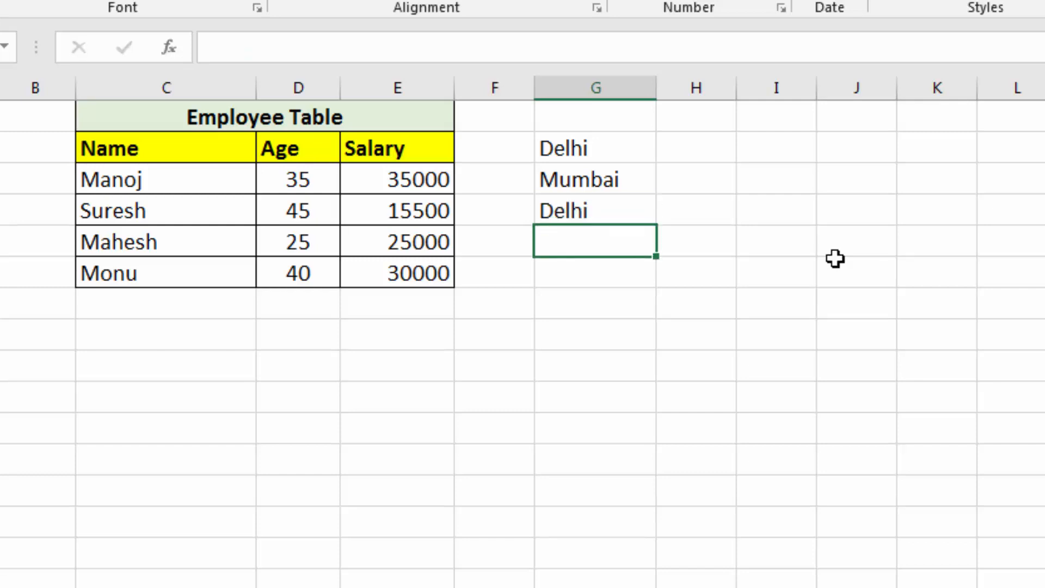
{"action": "type", "text": "d"}
{"action": "key", "text": "Return"}
{"action": "type", "text": "m"}
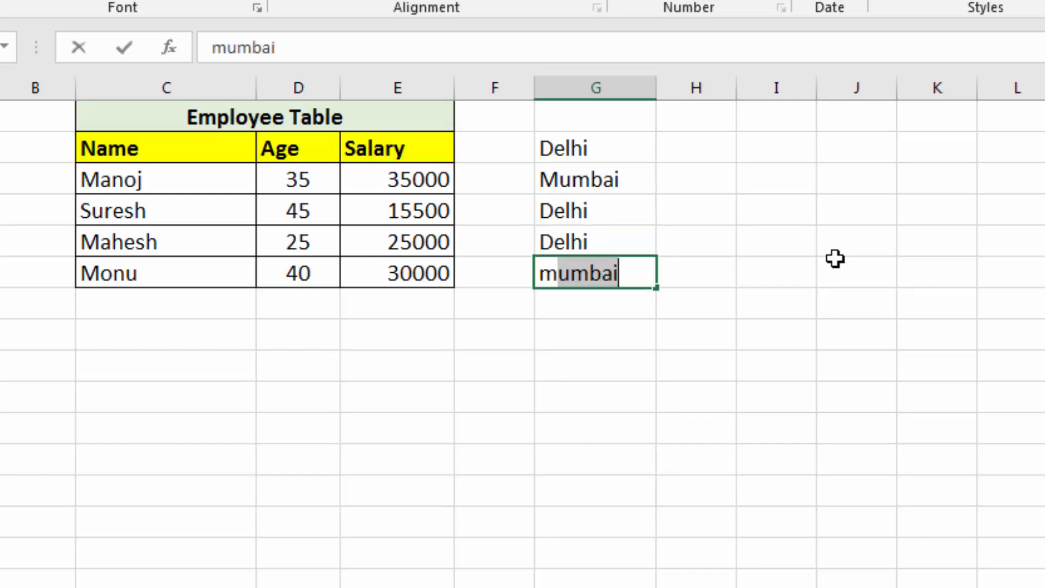
{"action": "key", "text": "Return"}
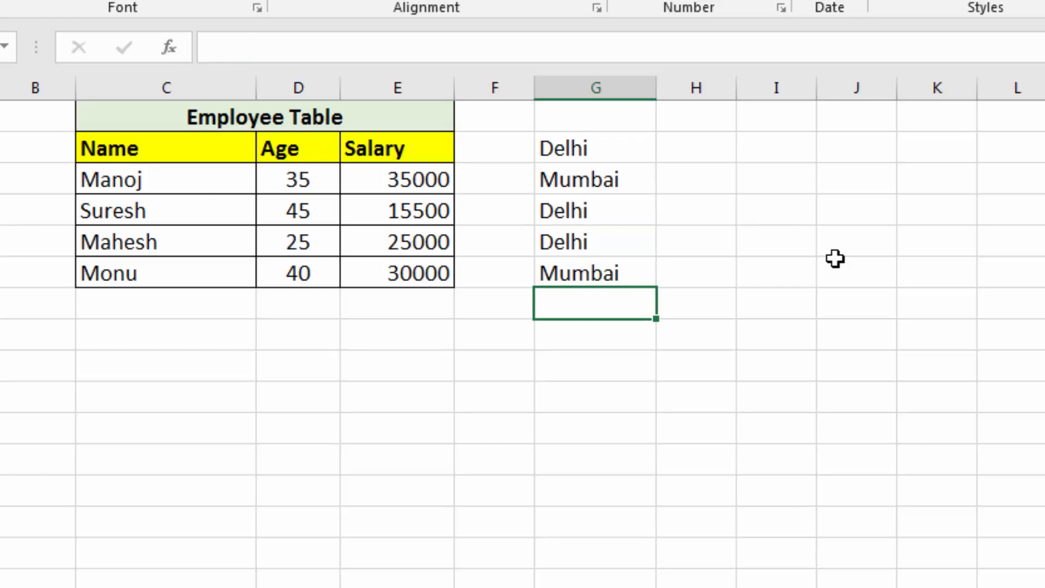
Enter Dehradun in full in G7, and repeat it in G8 by accepting AutoComplete once enough letters distinguish it from Delhi.
{"action": "type", "text": "d"}
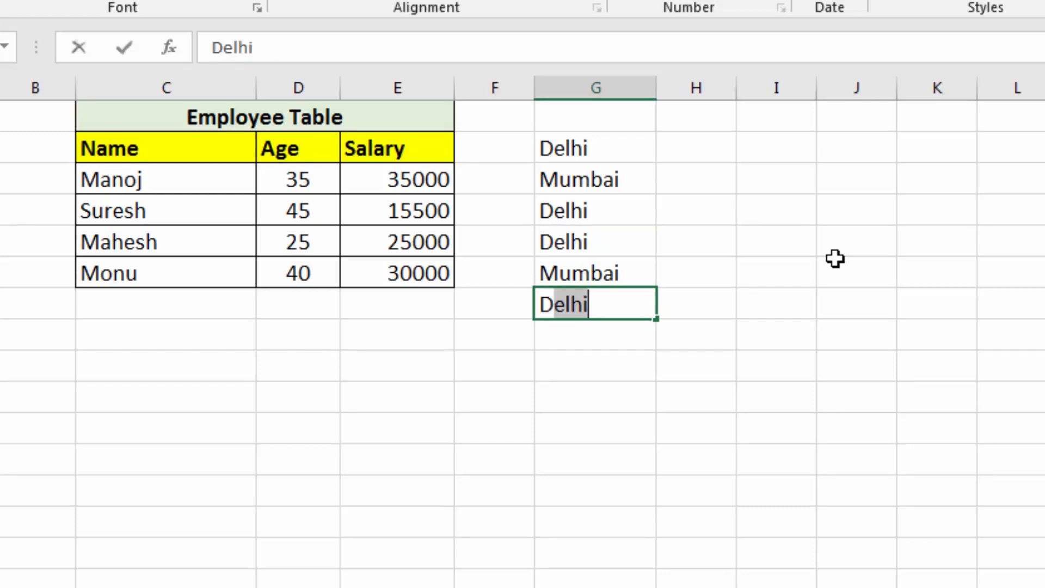
{"action": "type", "text": "ehradun"}
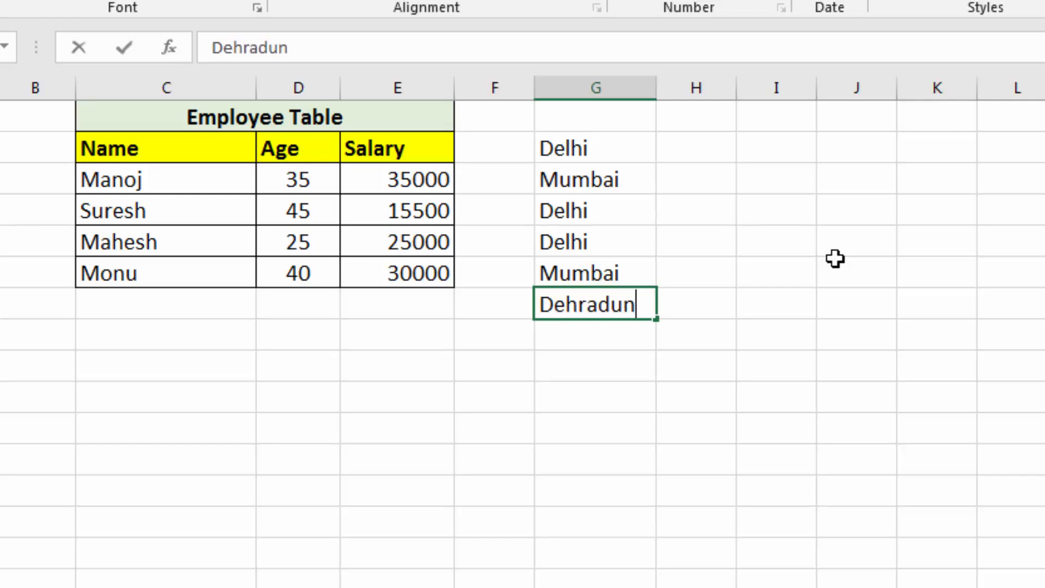
{"action": "key", "text": "Return"}
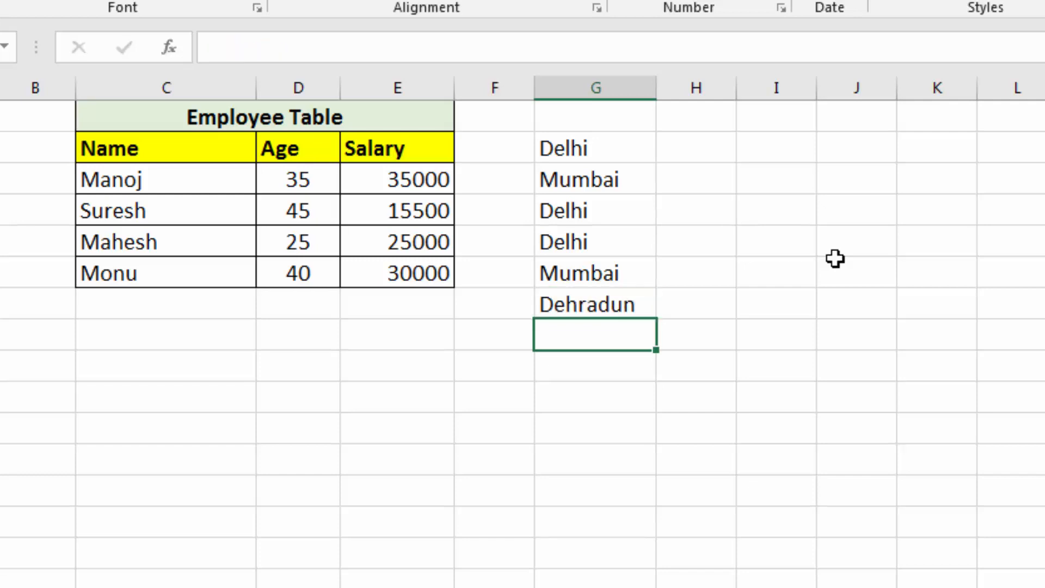
{"action": "type", "text": "d"}
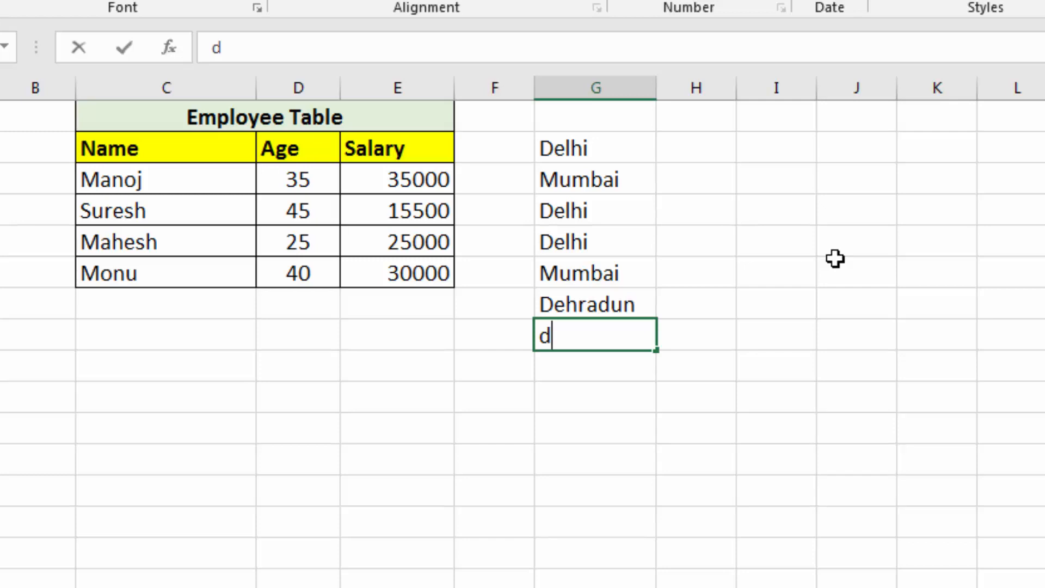
{"action": "type", "text": "e"}
{"action": "type", "text": "l"}
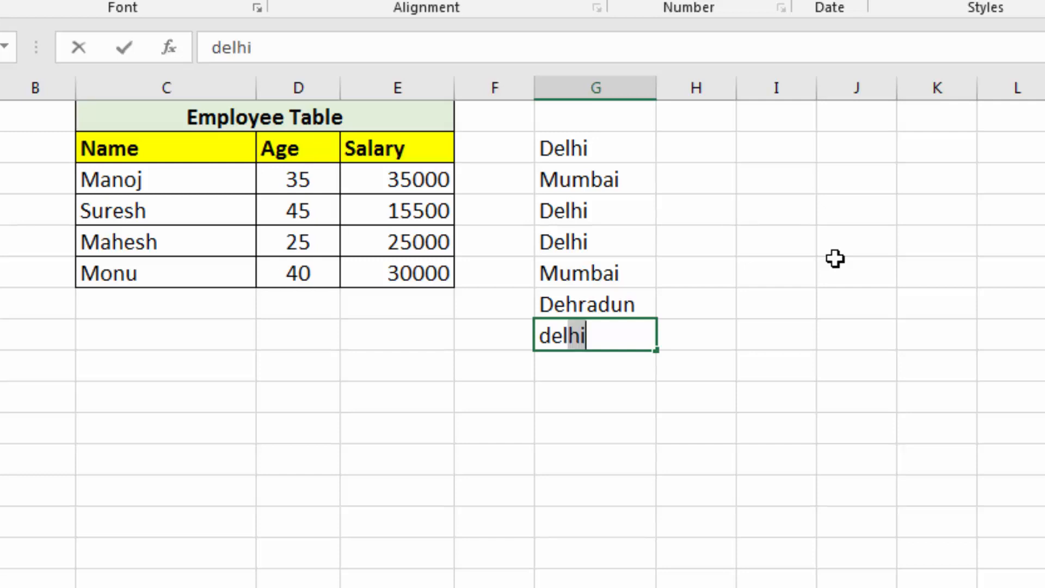
{"action": "key", "text": "Delete"}
{"action": "key", "text": "BackSpace"}
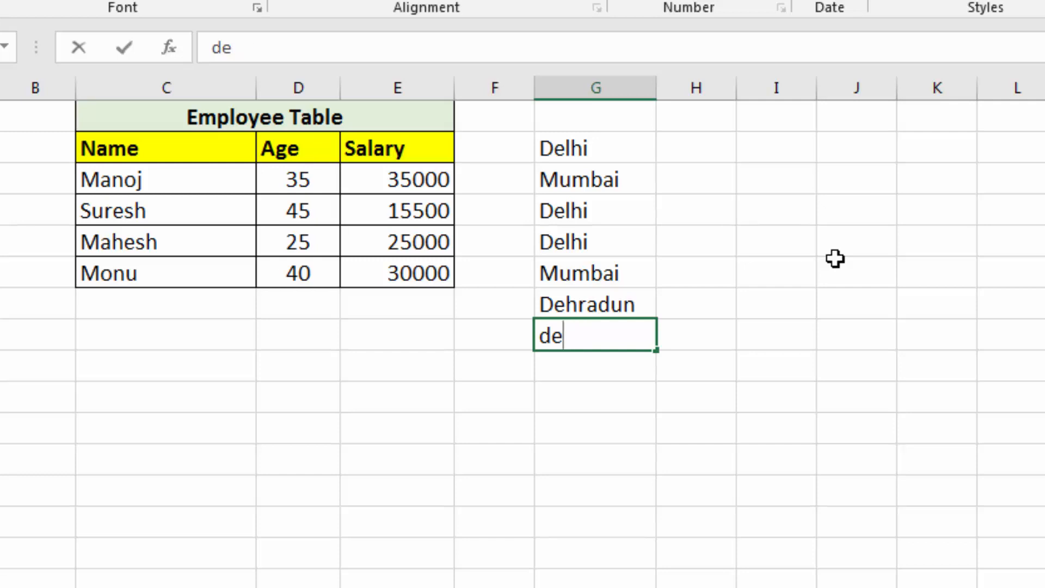
{"action": "type", "text": "h"}
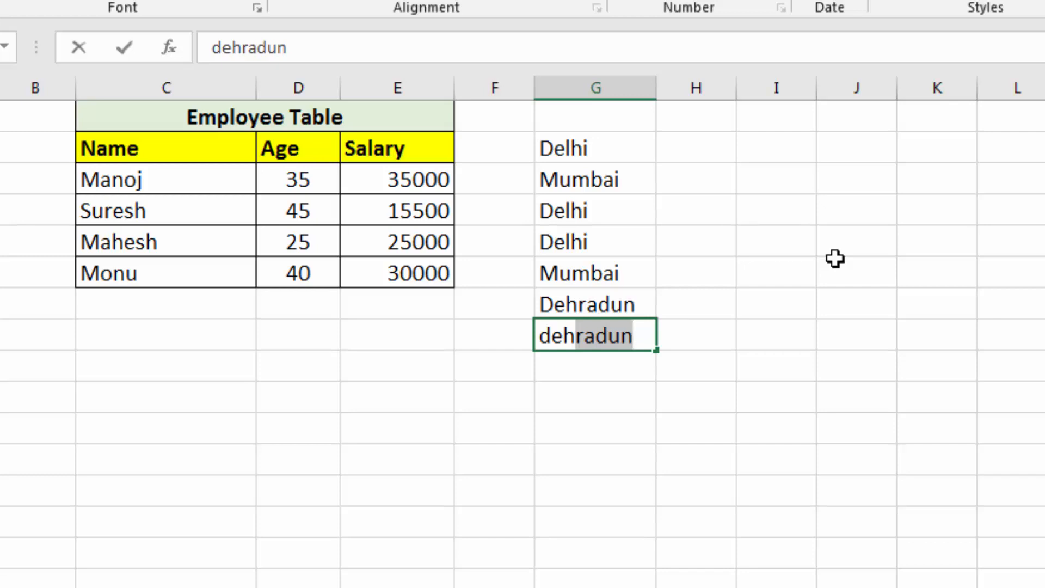
{"action": "key", "text": "Return"}
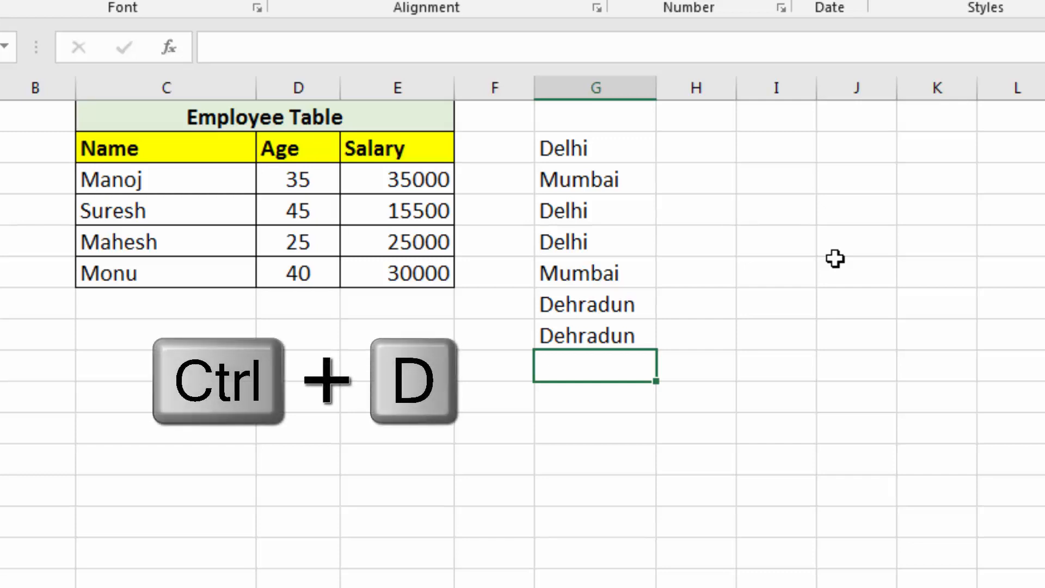
Copy Dehradun from the cell above into G9 and G10, and fill it right from G10 into H10.
{"action": "key", "text": "ctrl+d"}
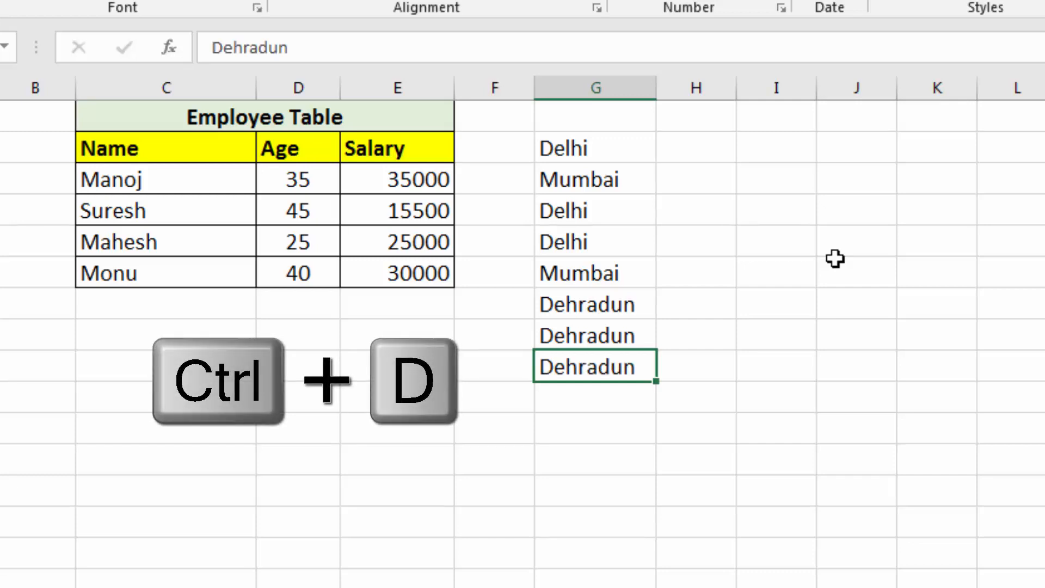
{"action": "key", "text": "Down"}
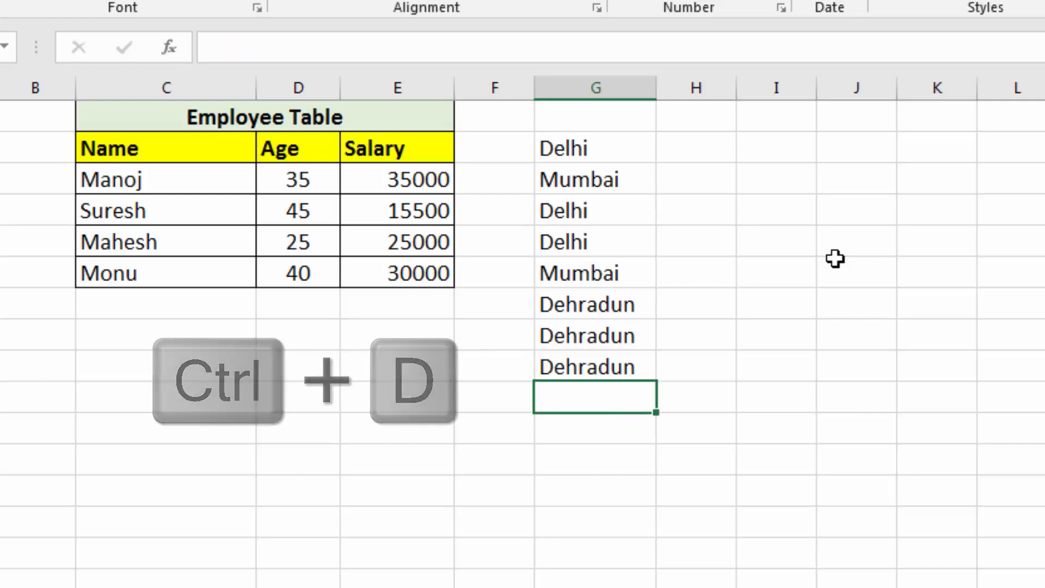
{"action": "key", "text": "ctrl+d"}
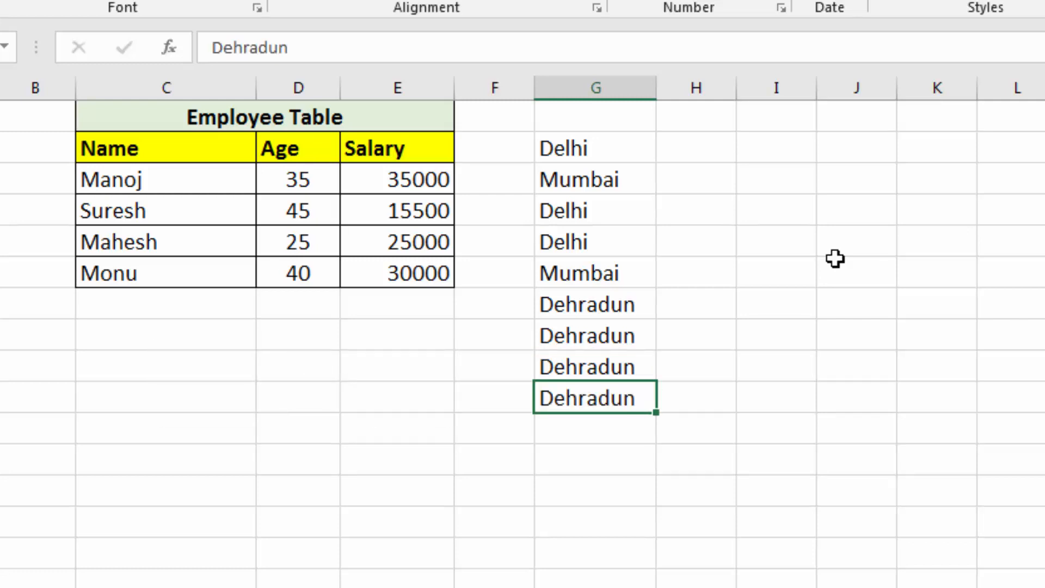
{"action": "key", "text": "Right"}
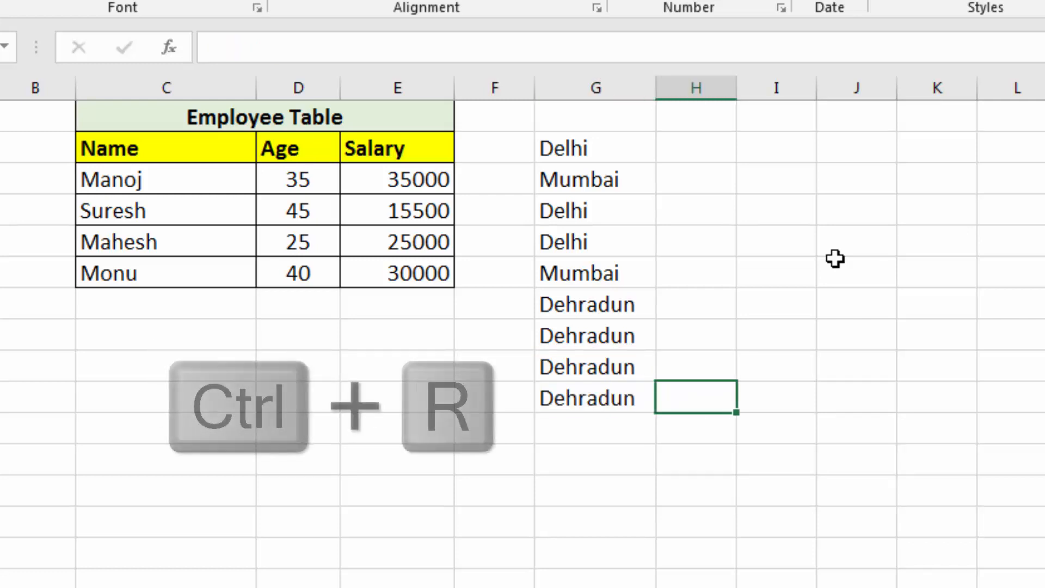
{"action": "key", "text": "ctrl+r"}
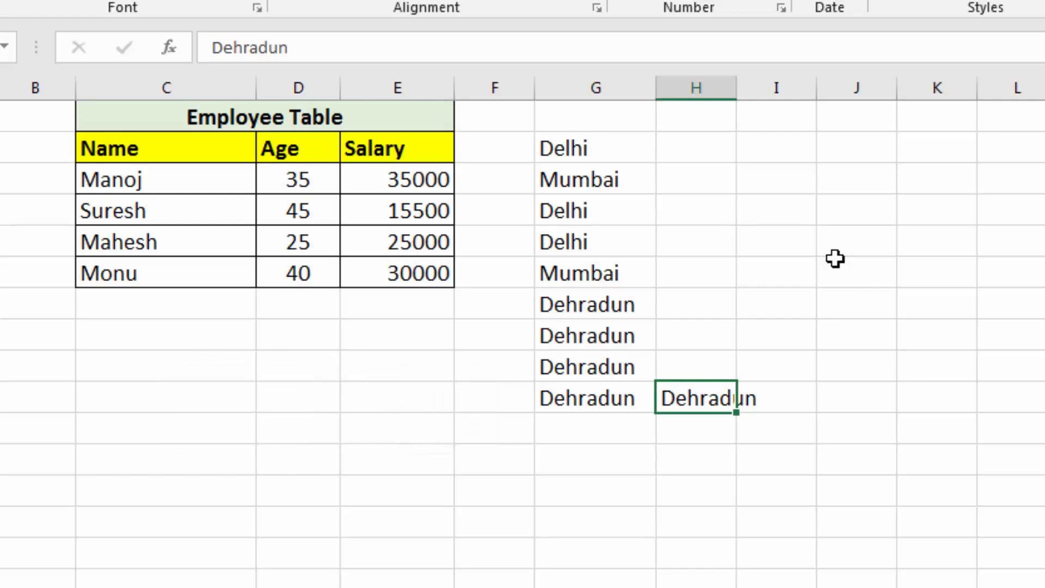
Clear the contents of the range G3:I11, keeping only Delhi in G2.
{"action": "left_click_drag", "start_coordinate": [572, 179], "coordinate": [796, 433]}
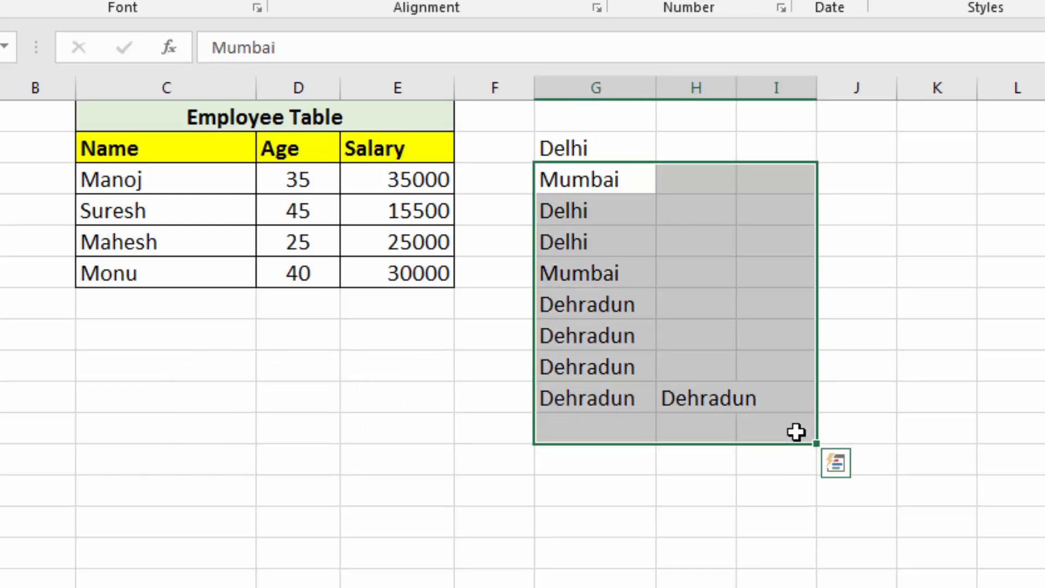
{"action": "key", "text": "Delete"}
{"action": "left_click", "coordinate": [597, 269]}
{"action": "left_click", "coordinate": [576, 149]}
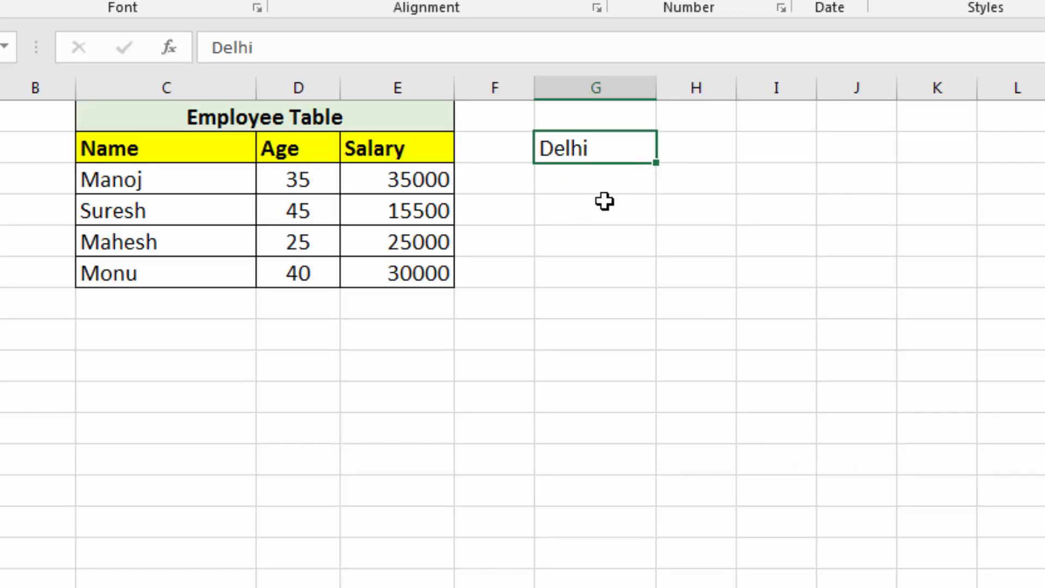
Select the range G2:G8 and fill Delhi down from G2 through all of it.
{"action": "left_click_drag", "start_coordinate": [606, 152], "coordinate": [618, 309]}
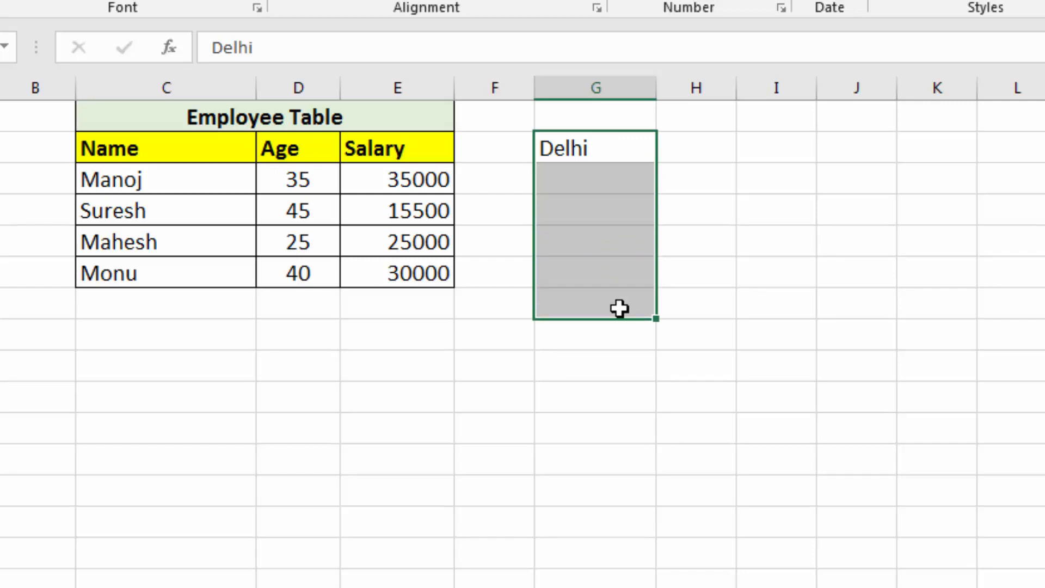
{"action": "left_click", "coordinate": [598, 150]}
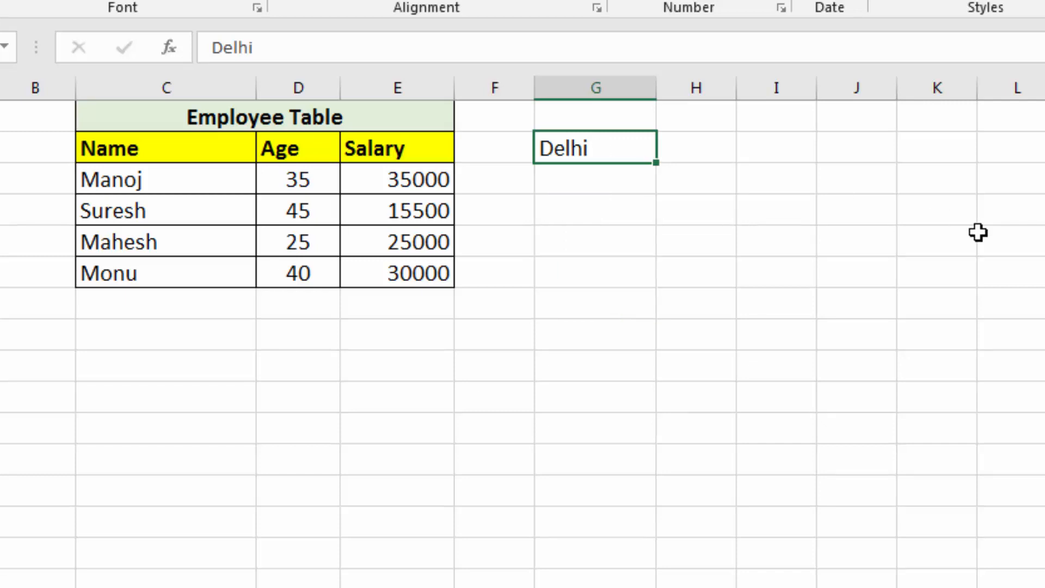
{"action": "key", "text": "shift+Down"}
{"action": "key", "text": "shift+Down"}
{"action": "key", "text": "shift+Down"}
{"action": "key", "text": "shift+Down"}
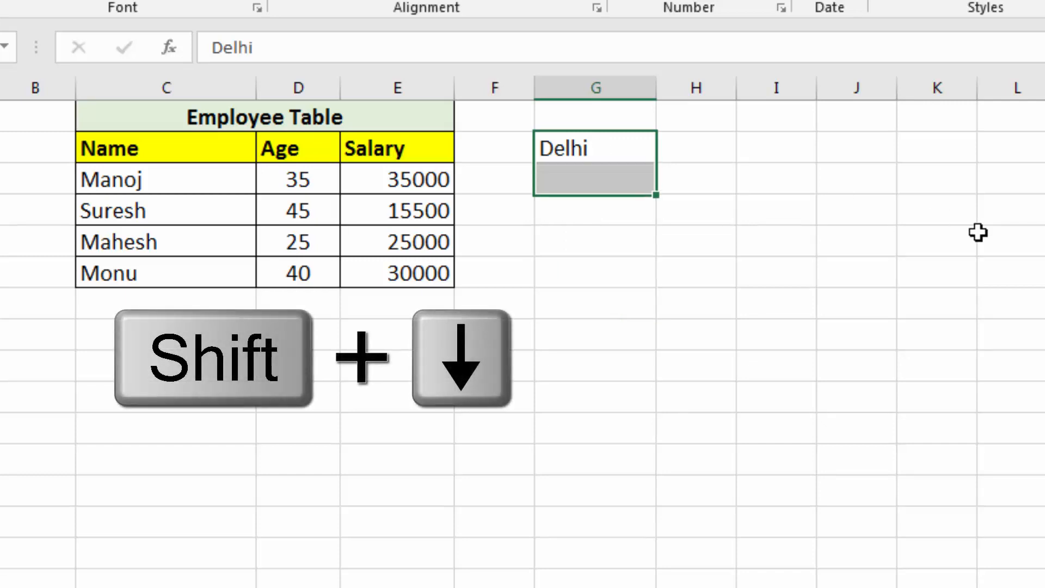
{"action": "key", "text": "shift+Down"}
{"action": "key", "text": "shift+Down"}
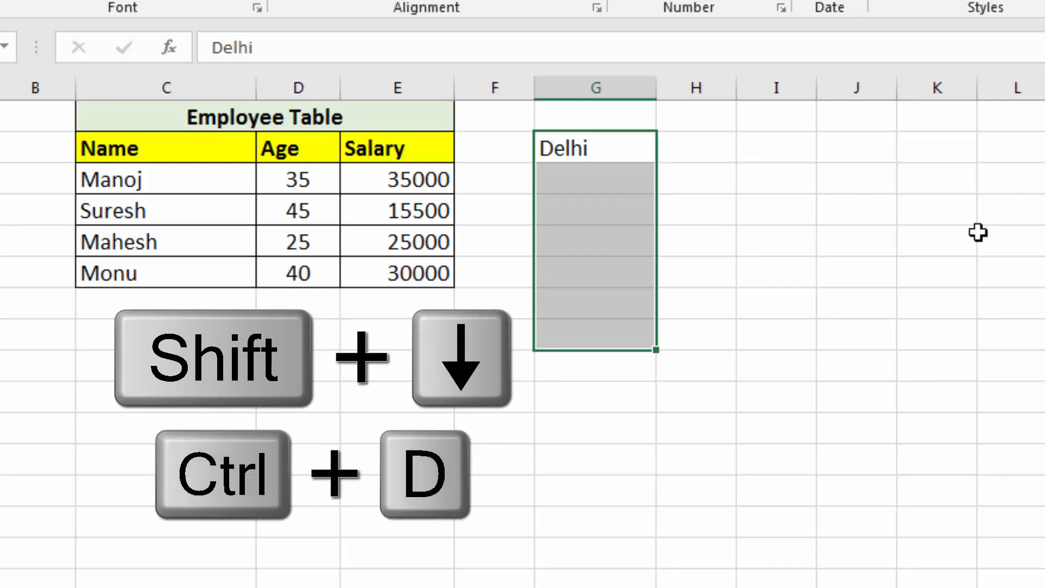
{"action": "key", "text": "ctrl+d"}
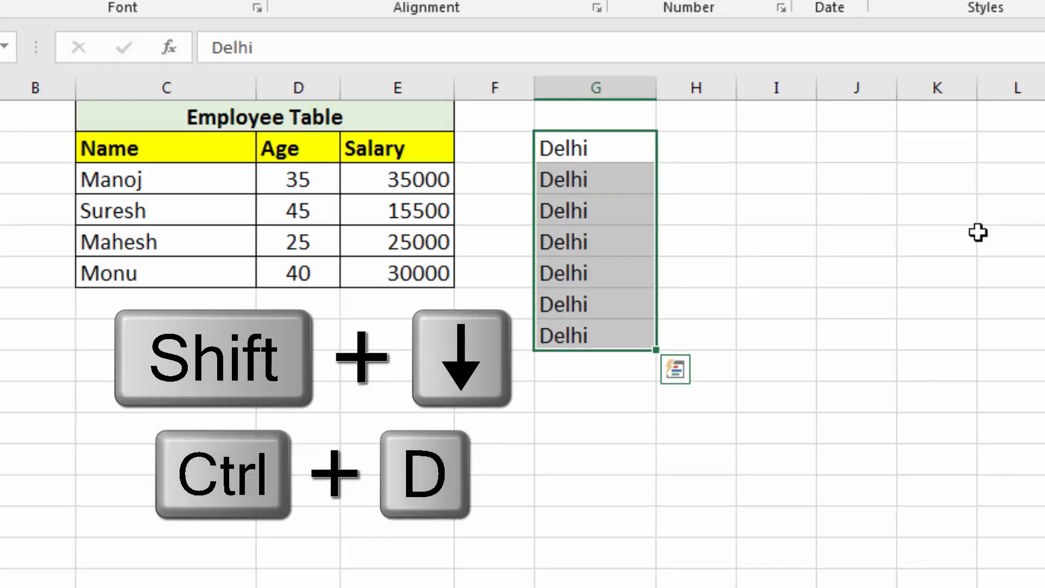
Select the range G2:K2 and fill Delhi right from G2 across it.
{"action": "key", "text": "Left"}
{"action": "key", "text": "Right"}
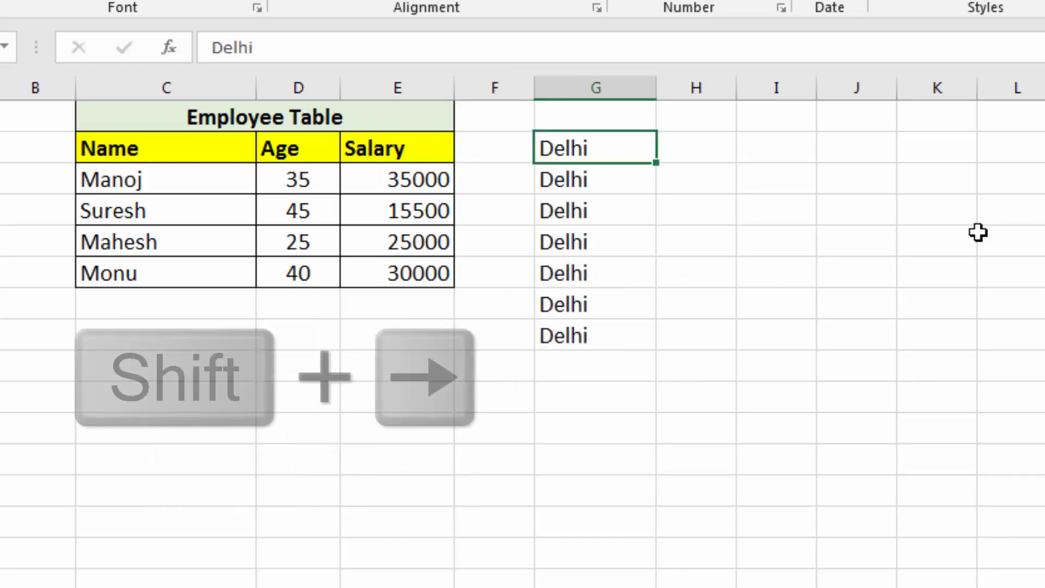
{"action": "key", "text": "shift+Right"}
{"action": "key", "text": "shift+Right"}
{"action": "key", "text": "shift+Right"}
{"action": "key", "text": "shift+Right"}
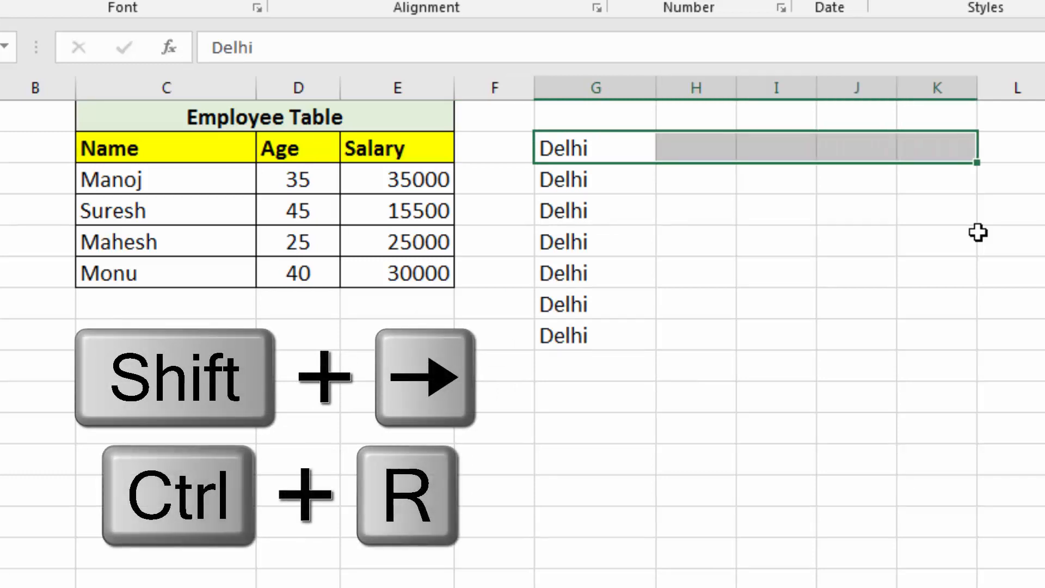
{"action": "key", "text": "ctrl+r"}
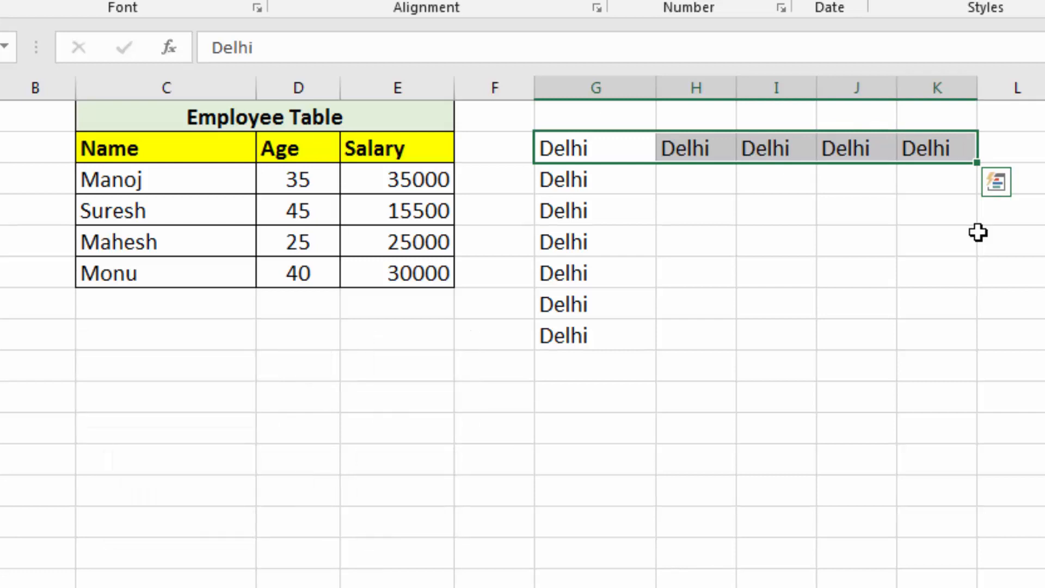
Undo the rightward fill in row 2 and clear the repeated Delhi entries in G3:G8.
{"action": "key", "text": "ctrl+z"}
{"action": "key", "text": "Down"}
{"action": "key", "text": "shift+Down"}
{"action": "key", "text": "shift+Down"}
{"action": "key", "text": "shift+Down"}
{"action": "key", "text": "shift+Down"}
{"action": "key", "text": "shift+Down"}
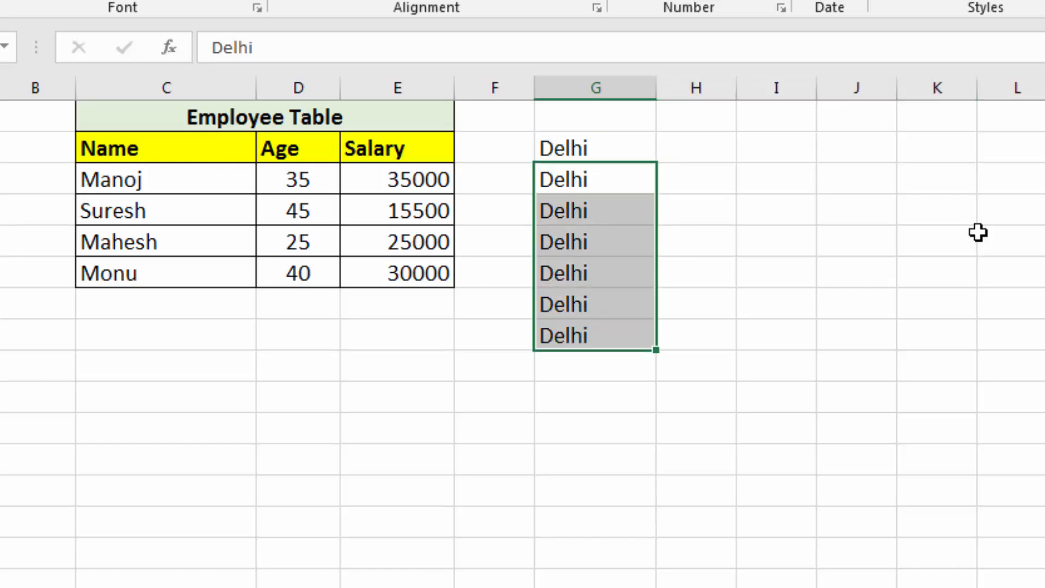
{"action": "key", "text": "Delete"}
Use AutoFill to copy Delhi from cell G2 down through G8.
{"action": "key", "text": "Up"}
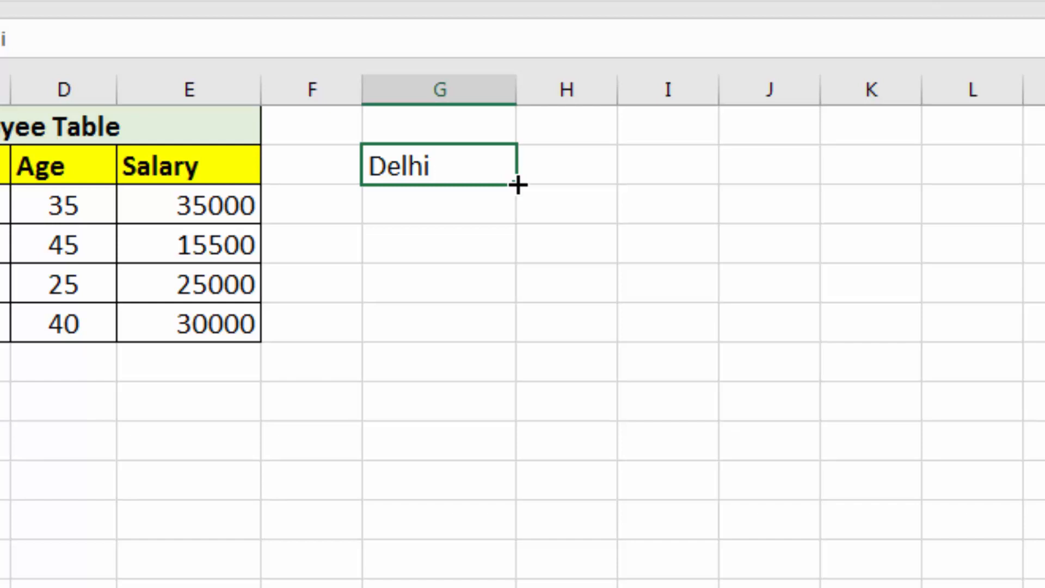
{"action": "left_click_drag", "start_coordinate": [518, 185], "coordinate": [526, 420]}
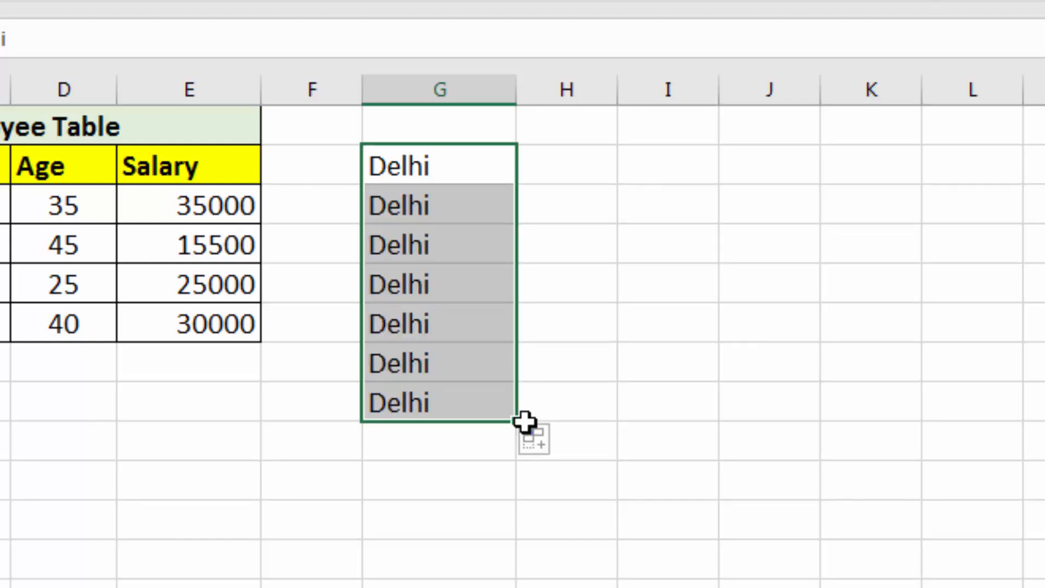
{"action": "left_click", "coordinate": [482, 206]}
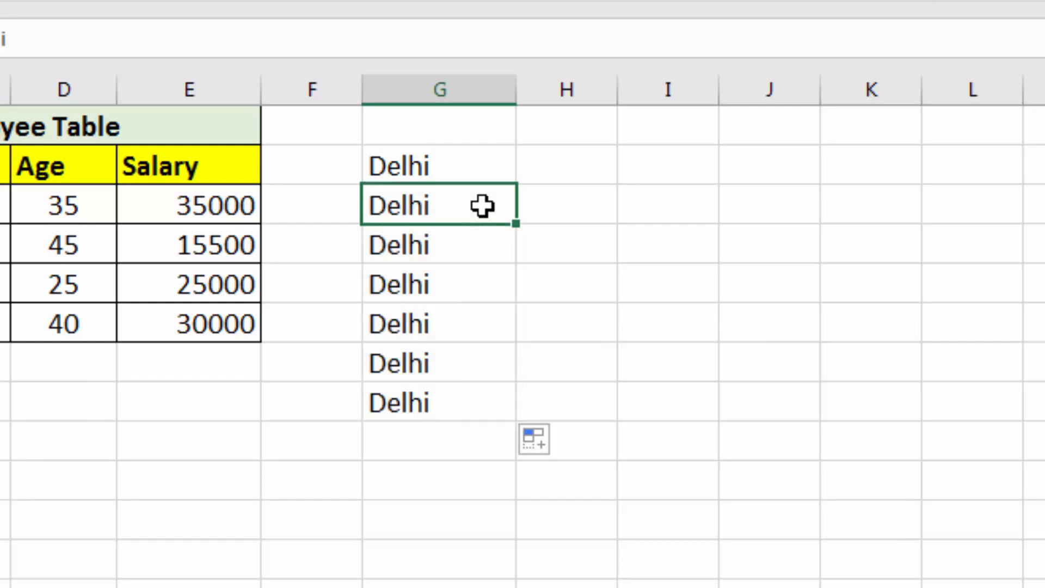
Enter January in cell H2 and widen column H slightly.
{"action": "left_click", "coordinate": [556, 174]}
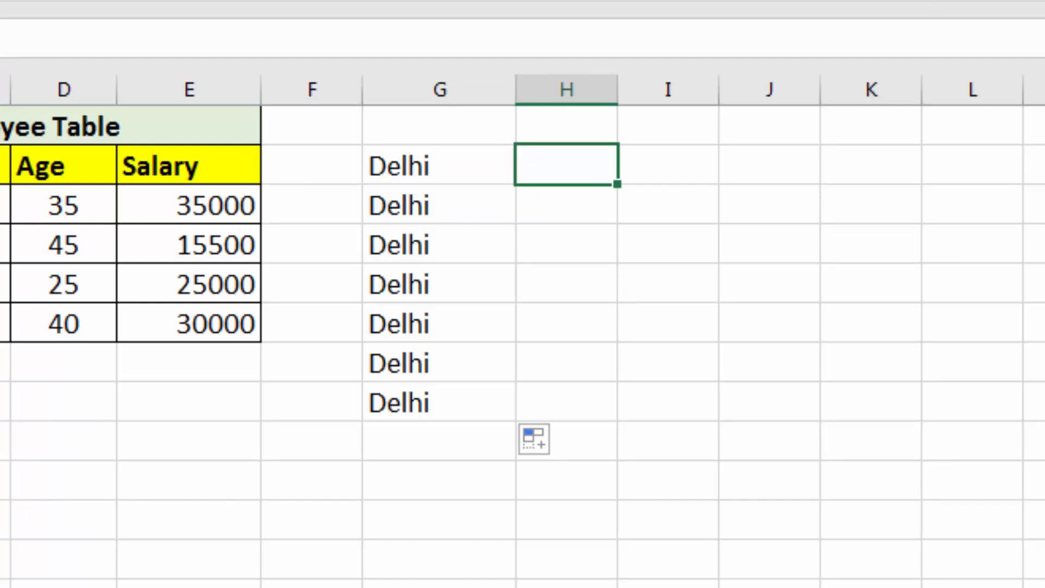
{"action": "type", "text": "January"}
{"action": "key", "text": "Return"}
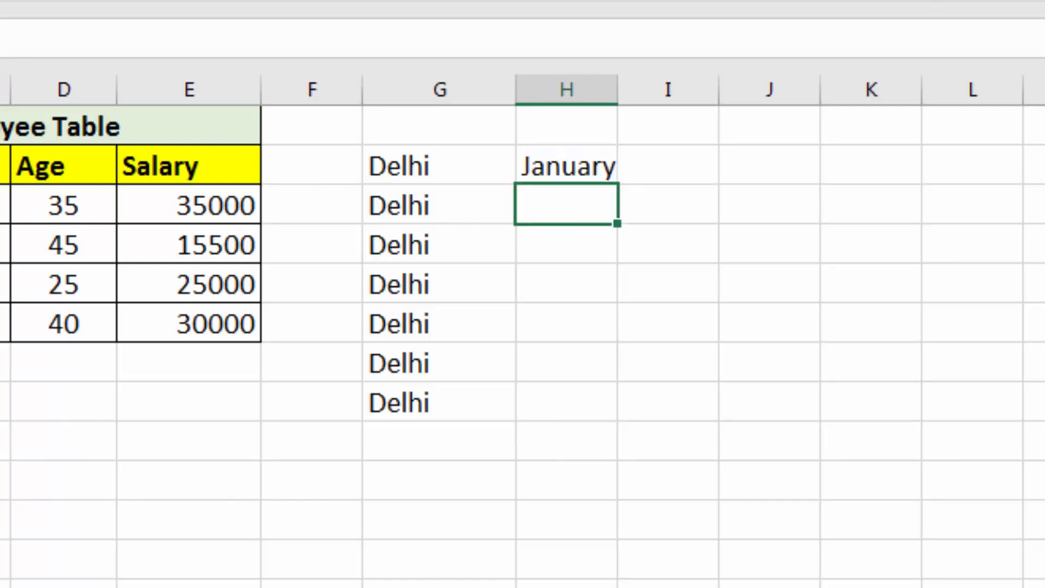
{"action": "left_click_drag", "start_coordinate": [619, 90], "coordinate": [649, 89]}
Repeat January from H2 down through H8 with Flash Fill and undo the fill.
{"action": "left_click", "coordinate": [566, 168]}
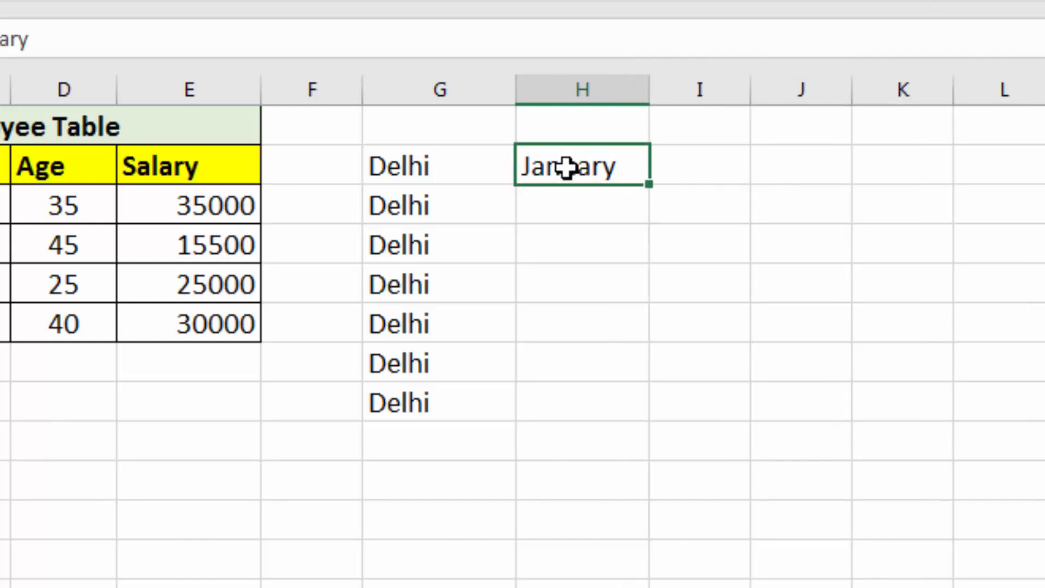
{"action": "key", "text": "shift+Down"}
{"action": "key", "text": "shift+Down"}
{"action": "key", "text": "shift+Down"}
{"action": "key", "text": "shift+Down"}
{"action": "key", "text": "shift+Down"}
{"action": "key", "text": "shift+Down"}
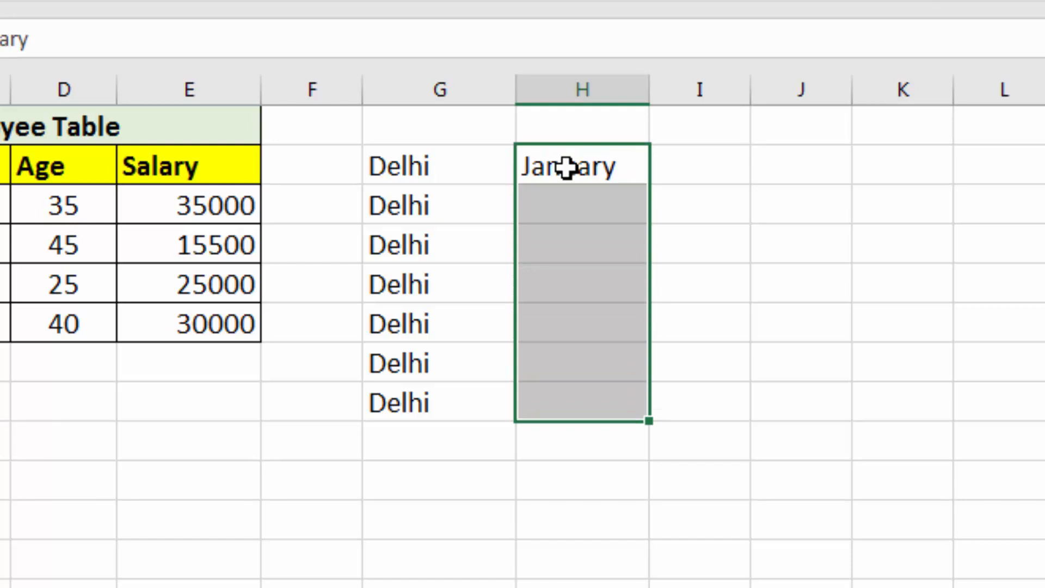
{"action": "key", "text": "ctrl+e"}
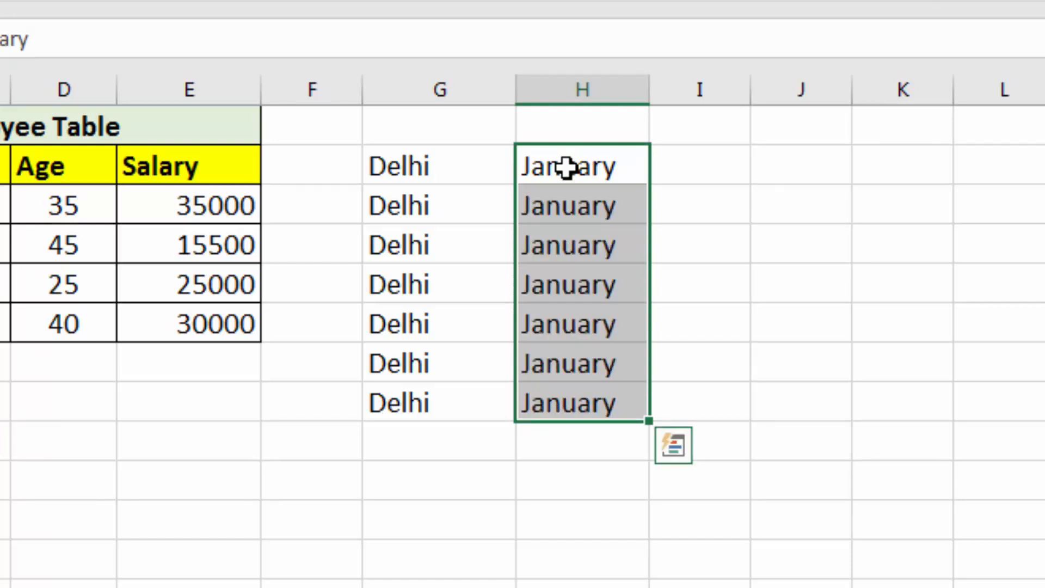
{"action": "key", "text": "ctrl+z"}
AutoFill the month series from January in cell H2 down through H8.
{"action": "left_click", "coordinate": [571, 169]}
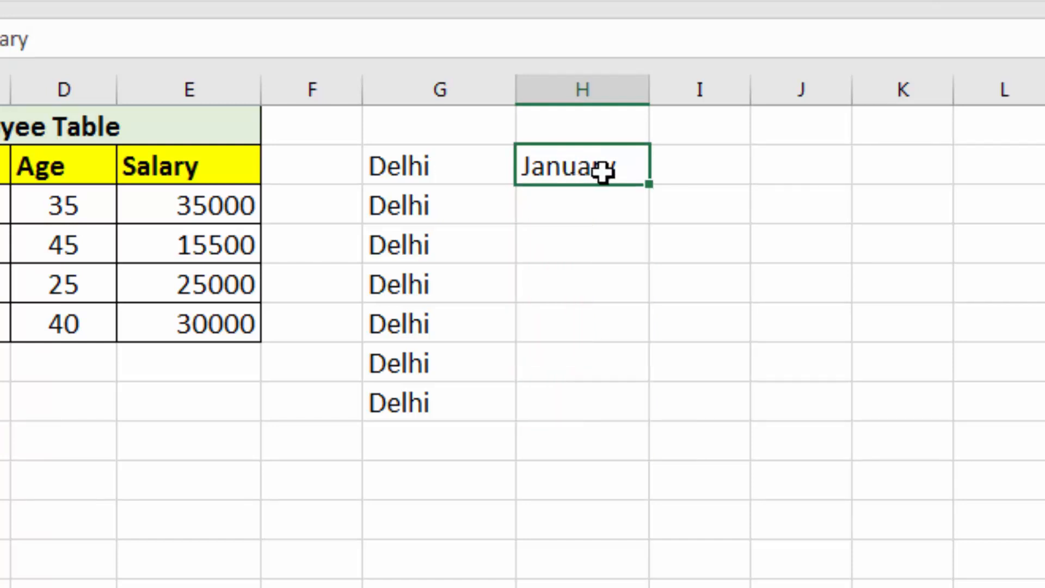
{"action": "left_click_drag", "start_coordinate": [649, 187], "coordinate": [639, 426]}
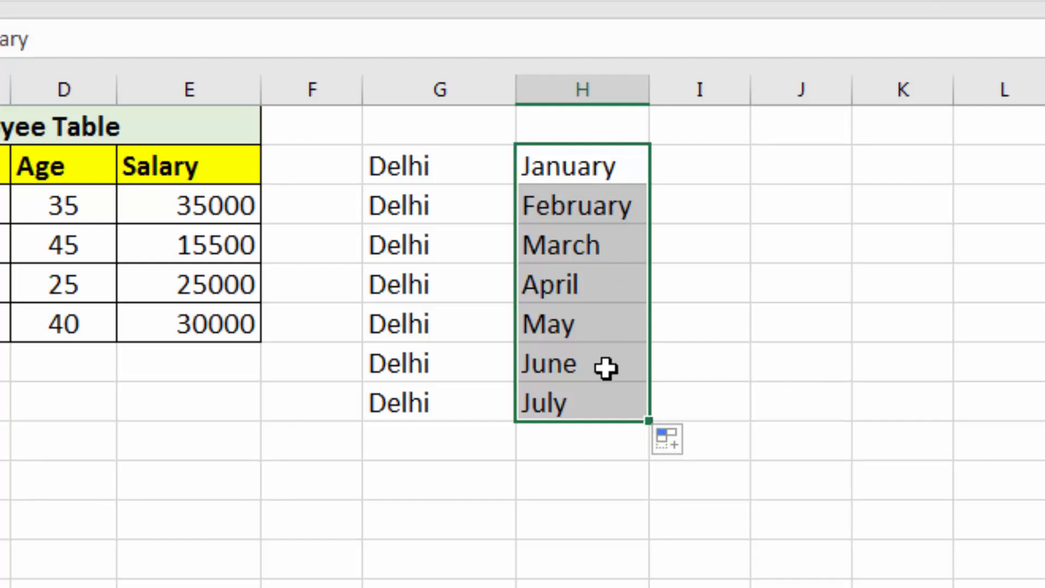
Compare the copied Delhi entries in G2:G8 with the month series in column H.
{"action": "left_click", "coordinate": [609, 175]}
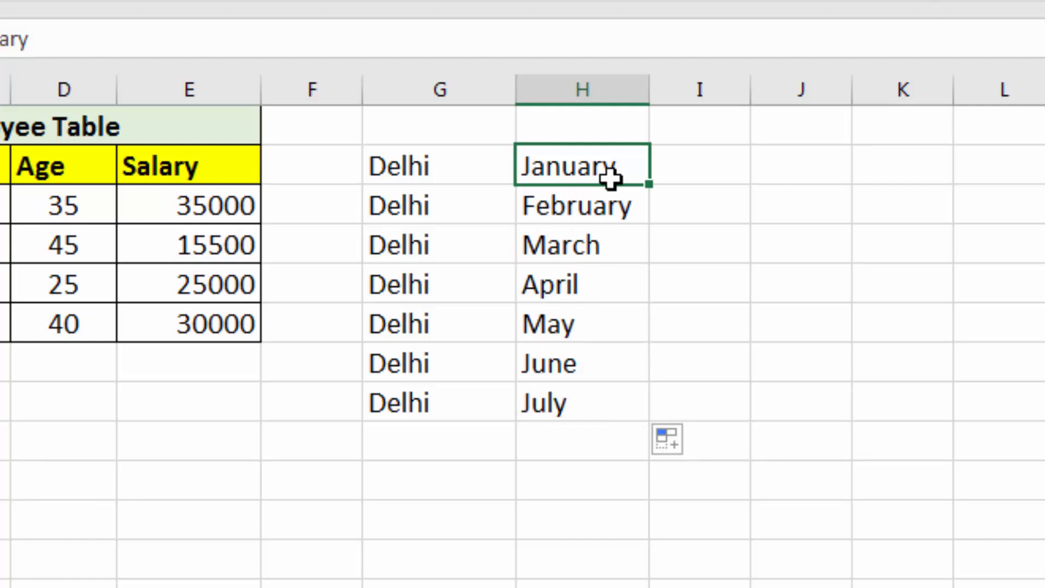
{"action": "left_click", "coordinate": [610, 206]}
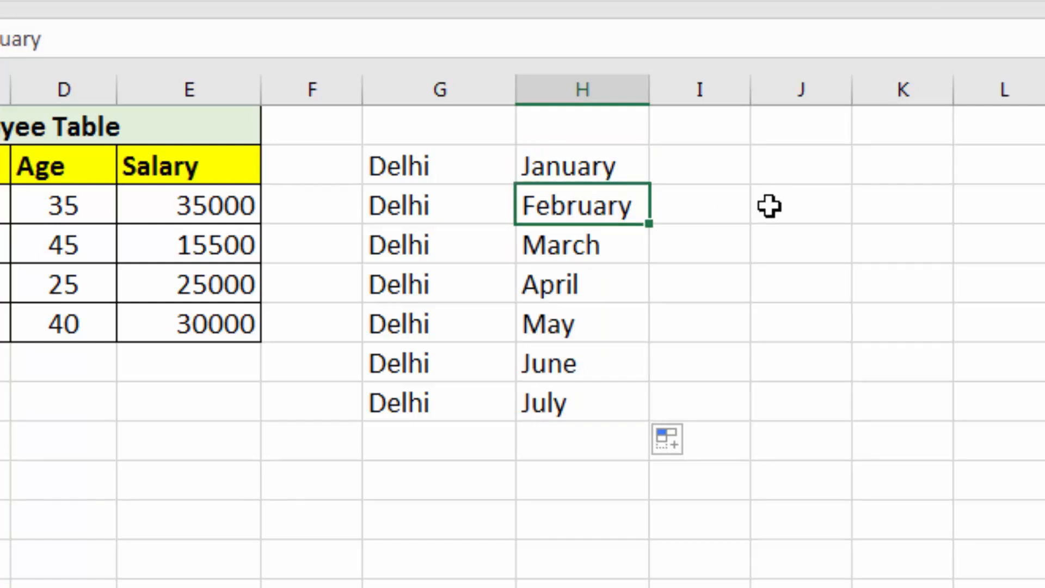
{"action": "left_click", "coordinate": [449, 173]}
{"action": "left_click", "coordinate": [455, 207]}
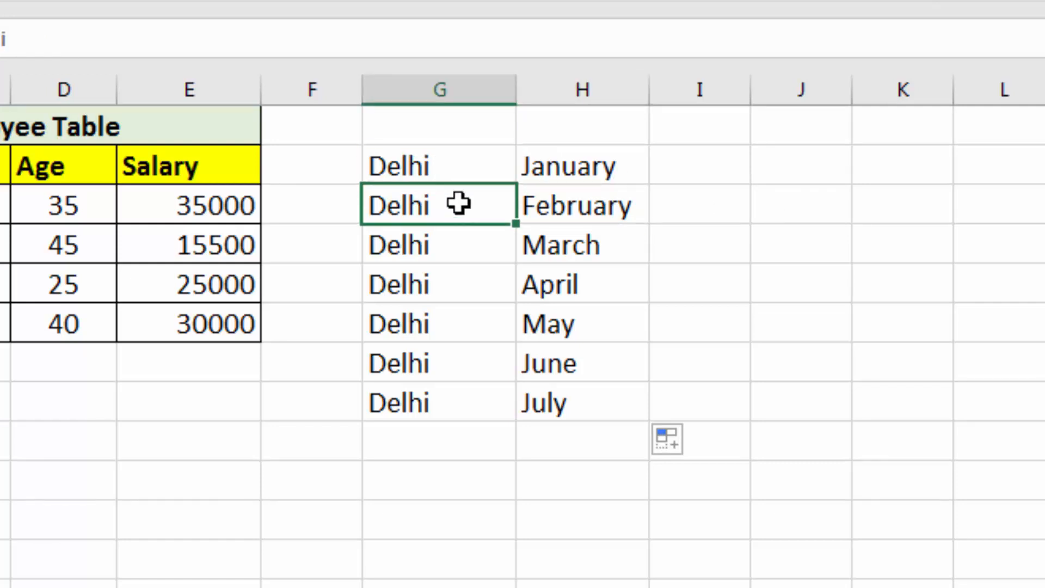
{"action": "left_click_drag", "start_coordinate": [461, 167], "coordinate": [457, 408]}
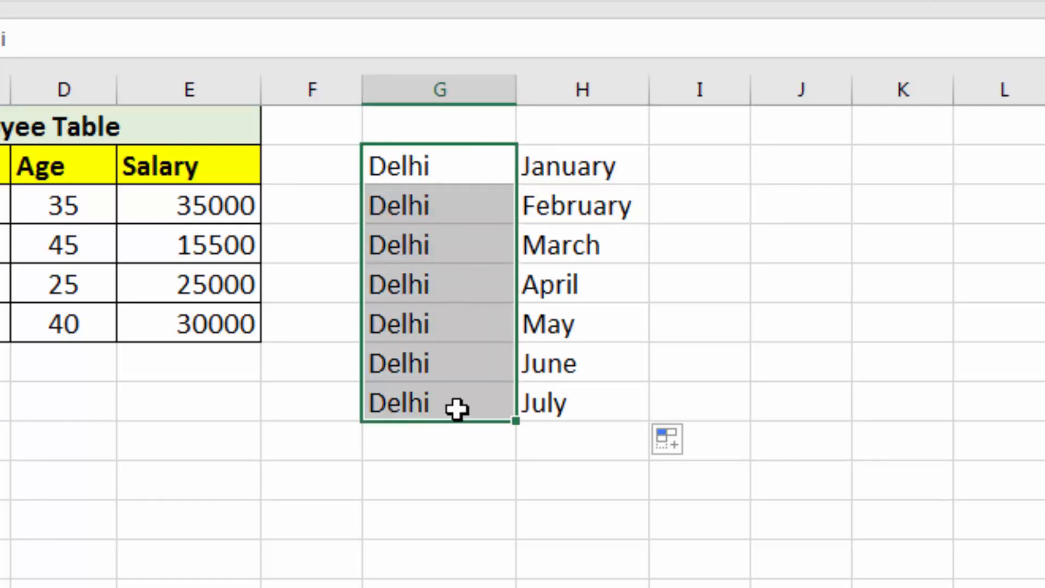
{"action": "left_click", "coordinate": [583, 165]}
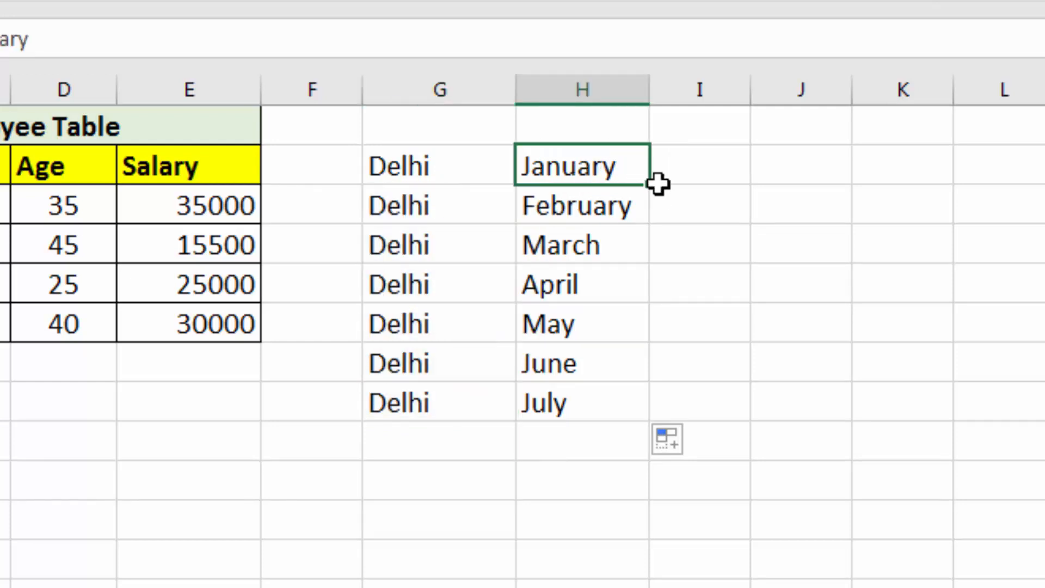
Enter Jan in cell I2 and AutoFill the abbreviated month series down through I8.
{"action": "left_click", "coordinate": [693, 173]}
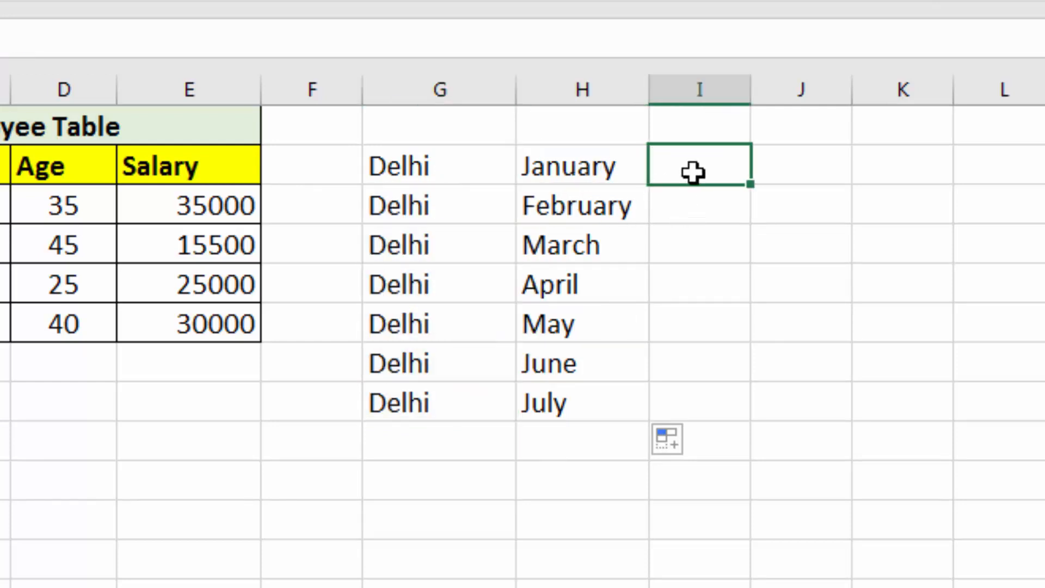
{"action": "type", "text": "Jan"}
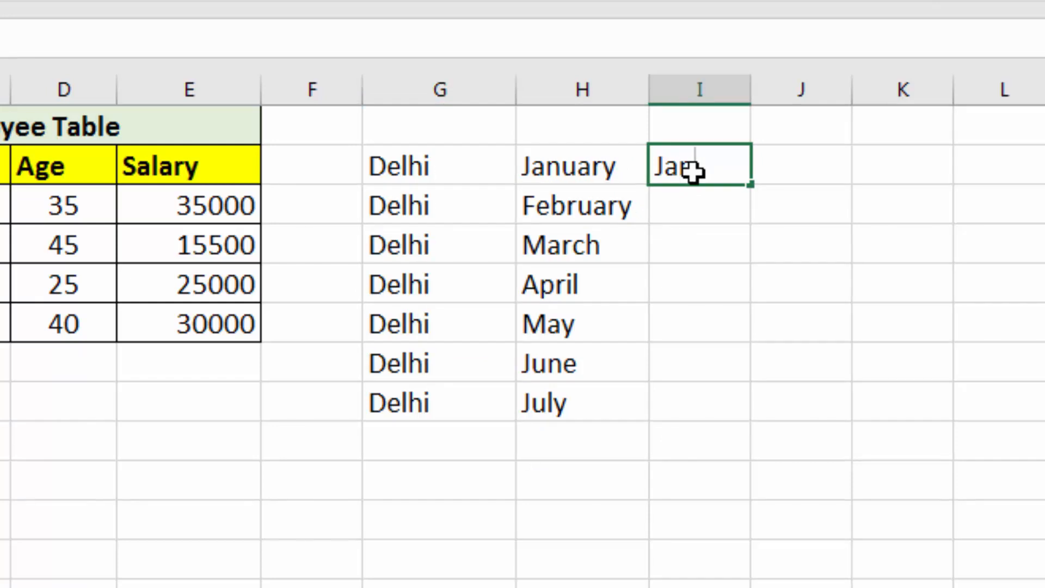
{"action": "key", "text": "Return"}
{"action": "left_click", "coordinate": [693, 172]}
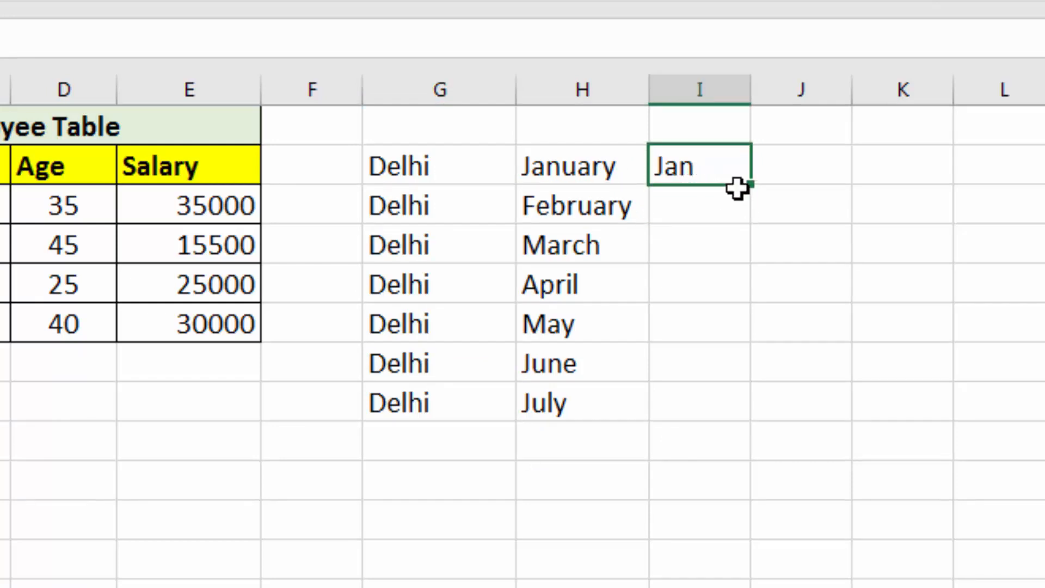
{"action": "left_click_drag", "start_coordinate": [753, 185], "coordinate": [753, 410]}
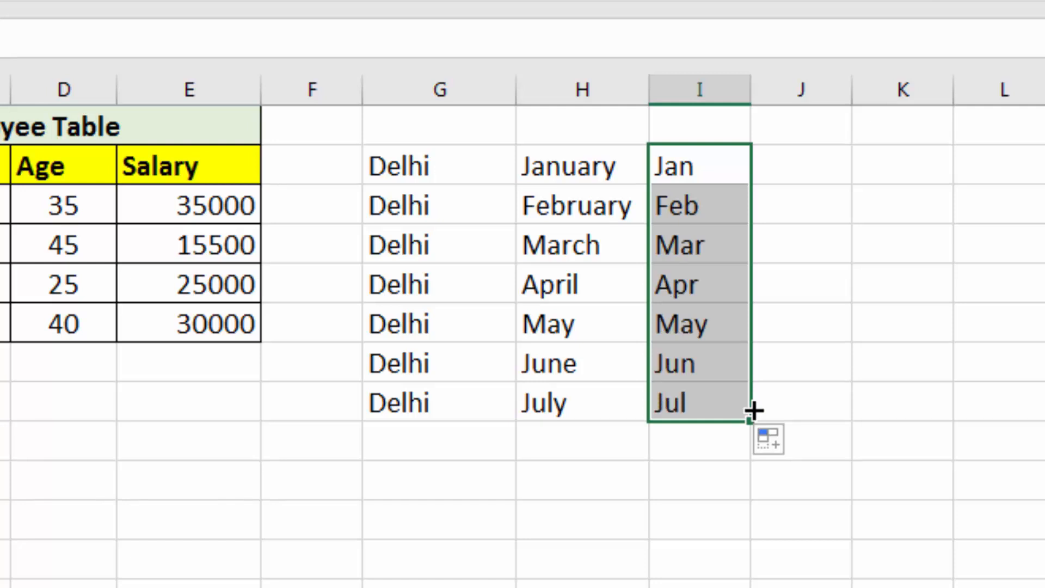
Enter Sun in cell J2 and AutoFill the abbreviated weekday series down through J8.
{"action": "left_click", "coordinate": [804, 171]}
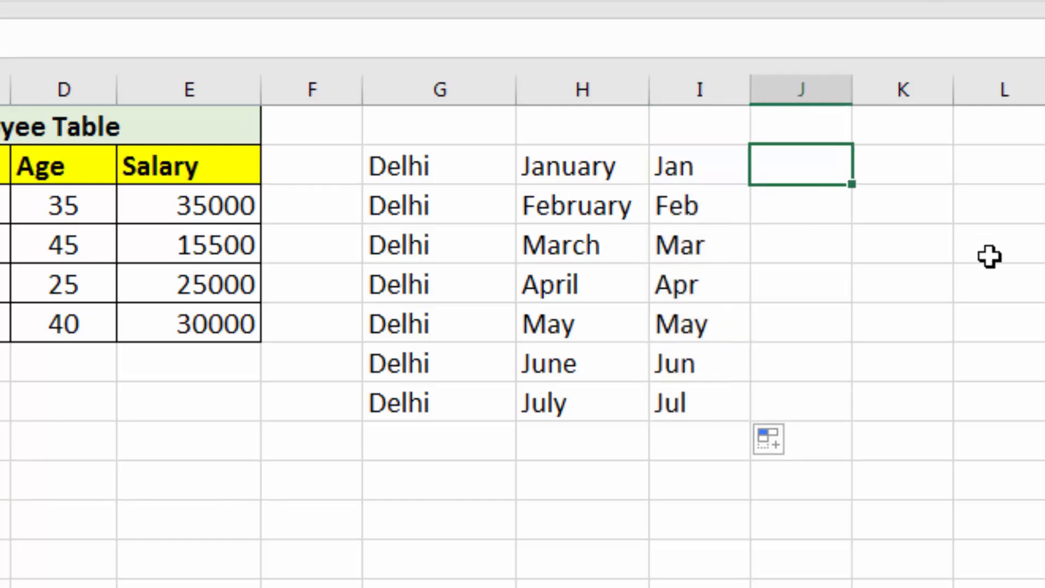
{"action": "type", "text": "Sun"}
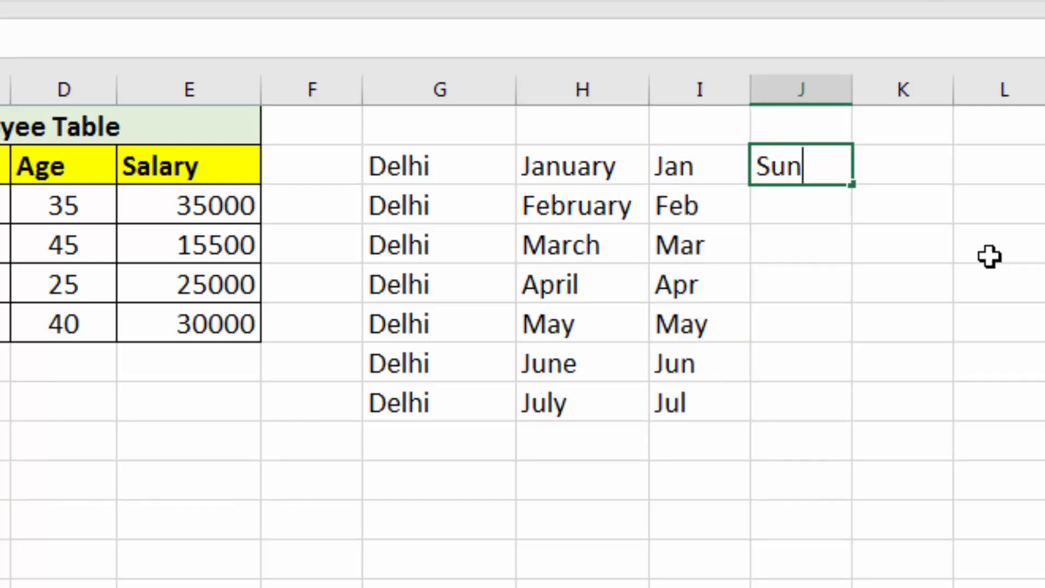
{"action": "key", "text": "Return"}
{"action": "left_click", "coordinate": [805, 170]}
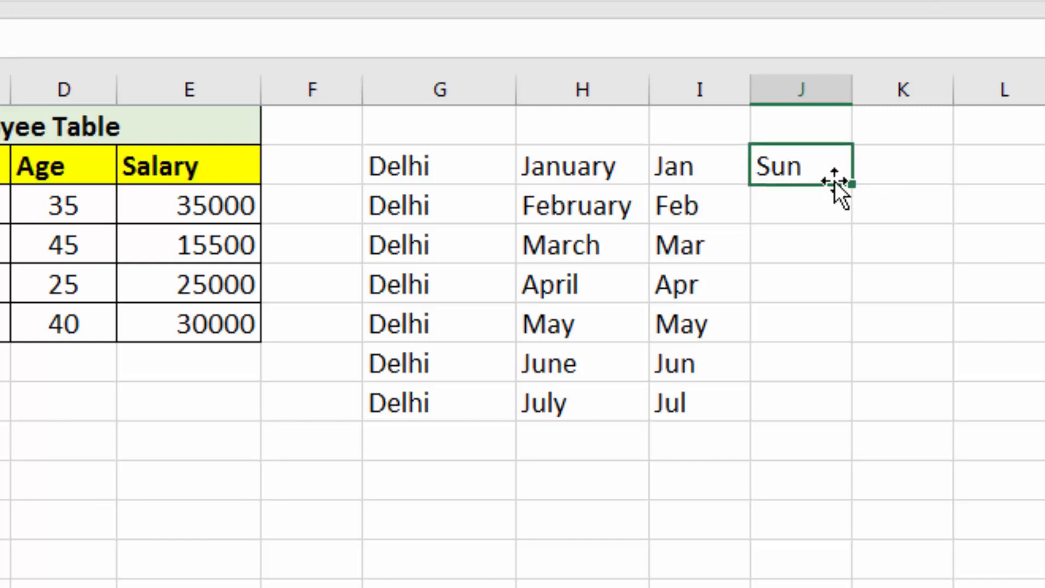
{"action": "left_click_drag", "start_coordinate": [851, 185], "coordinate": [825, 424]}
Enter the date 10-05-22 in cell K2 and widen column K slightly.
{"action": "left_click", "coordinate": [927, 206]}
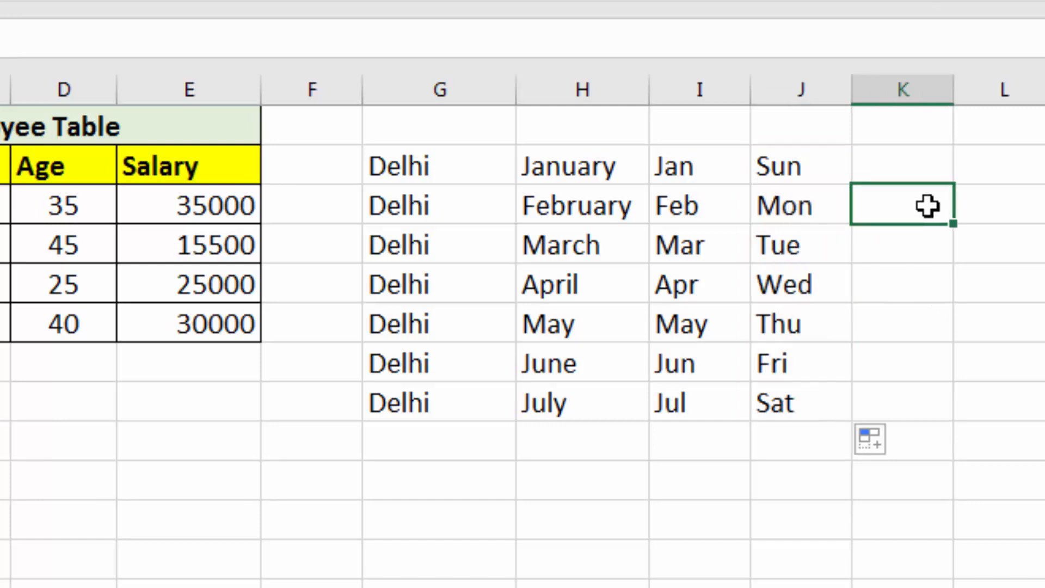
{"action": "left_click", "coordinate": [905, 150]}
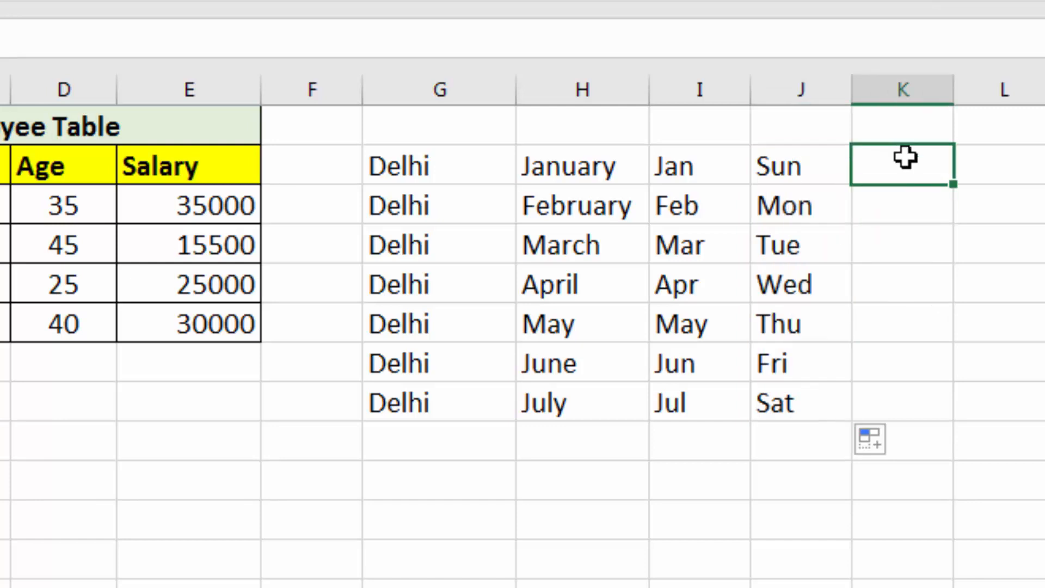
{"action": "type", "text": "10-9-20"}
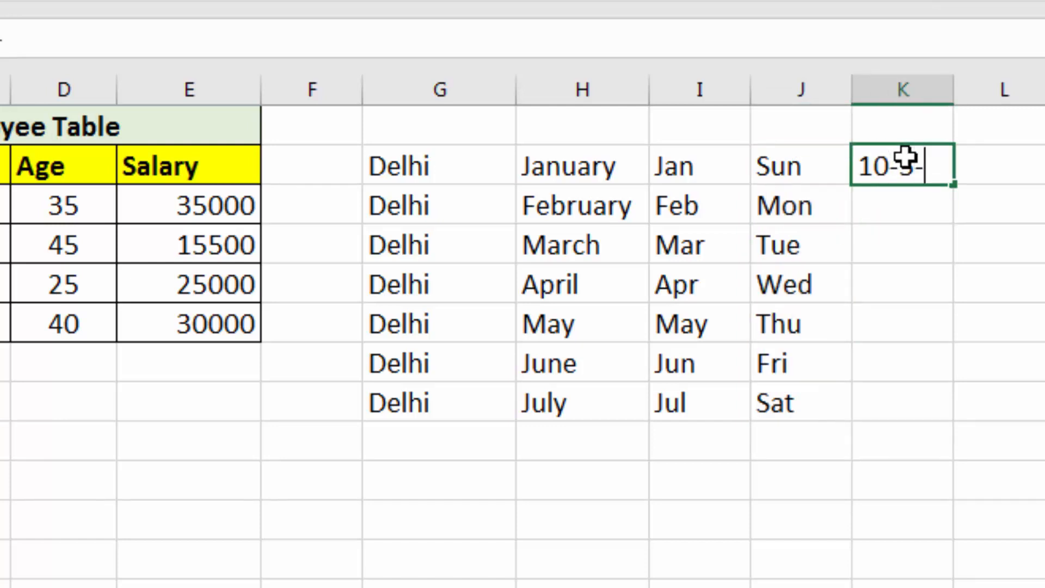
{"action": "type", "text": "22"}
{"action": "key", "text": "Return"}
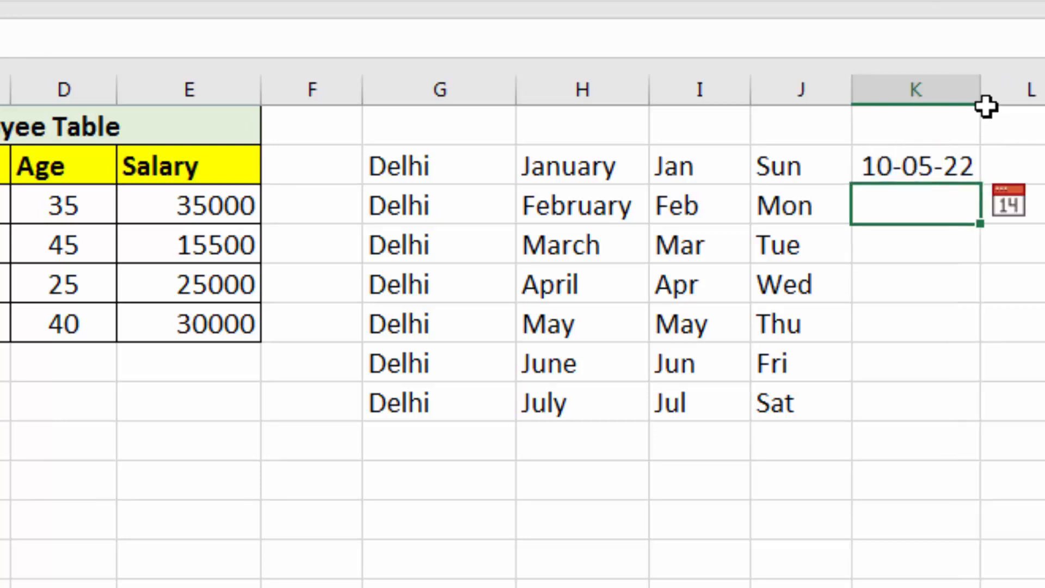
{"action": "left_click_drag", "start_coordinate": [984, 96], "coordinate": [1007, 96]}
AutoFill consecutive dates from cell K2 down through K8.
{"action": "left_click", "coordinate": [956, 170]}
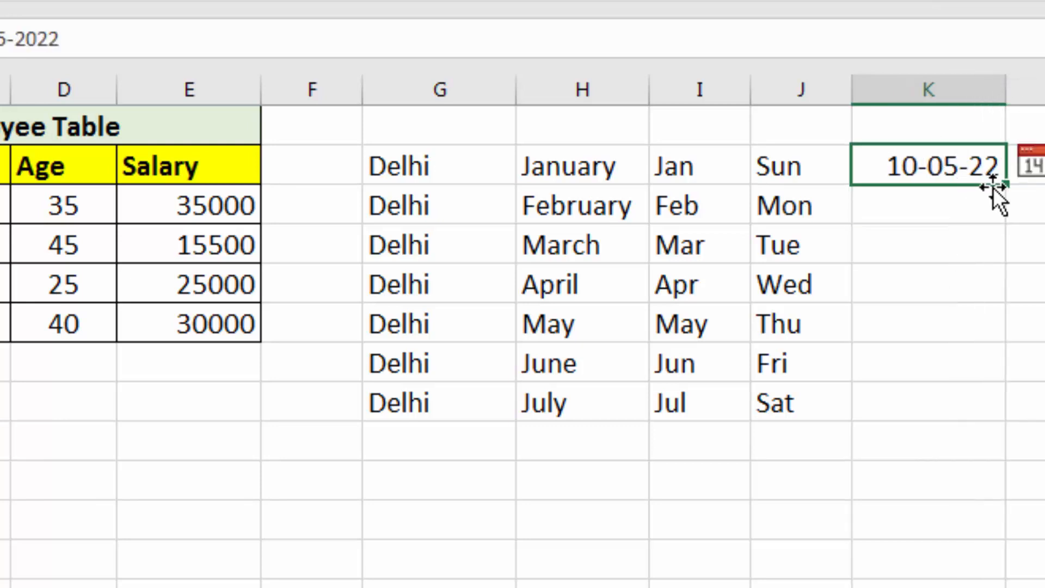
{"action": "left_click_drag", "start_coordinate": [1005, 188], "coordinate": [1005, 408]}
{"action": "left_click", "coordinate": [915, 165]}
{"action": "left_click", "coordinate": [919, 206]}
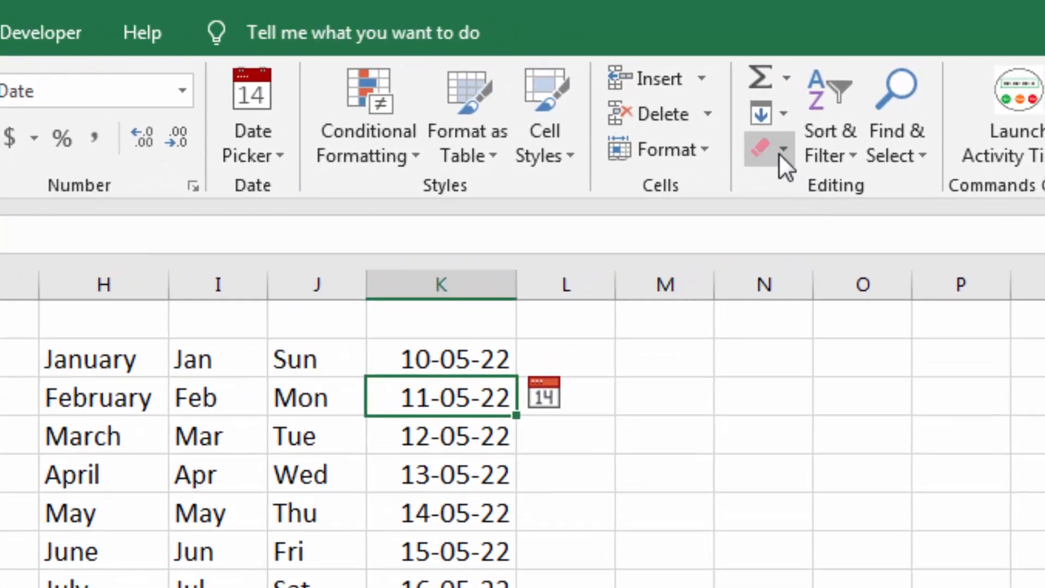
{"action": "left_click", "coordinate": [782, 115]}
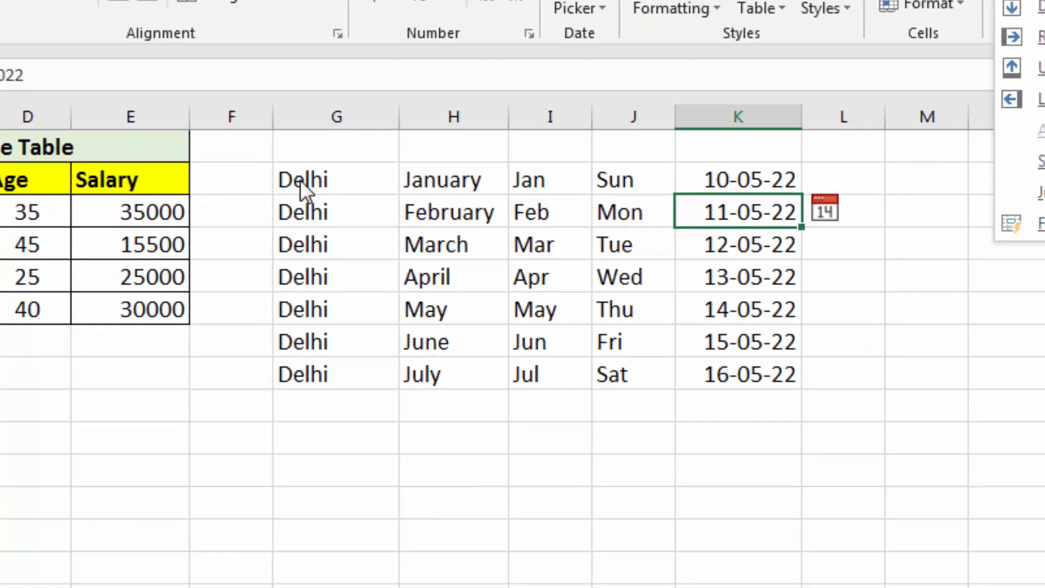
{"action": "left_click", "coordinate": [300, 180]}
Clear the contents of the range G2:H8 and enter Delhi in cell G7.
{"action": "left_click_drag", "start_coordinate": [299, 179], "coordinate": [410, 376]}
{"action": "key", "text": "Delete"}
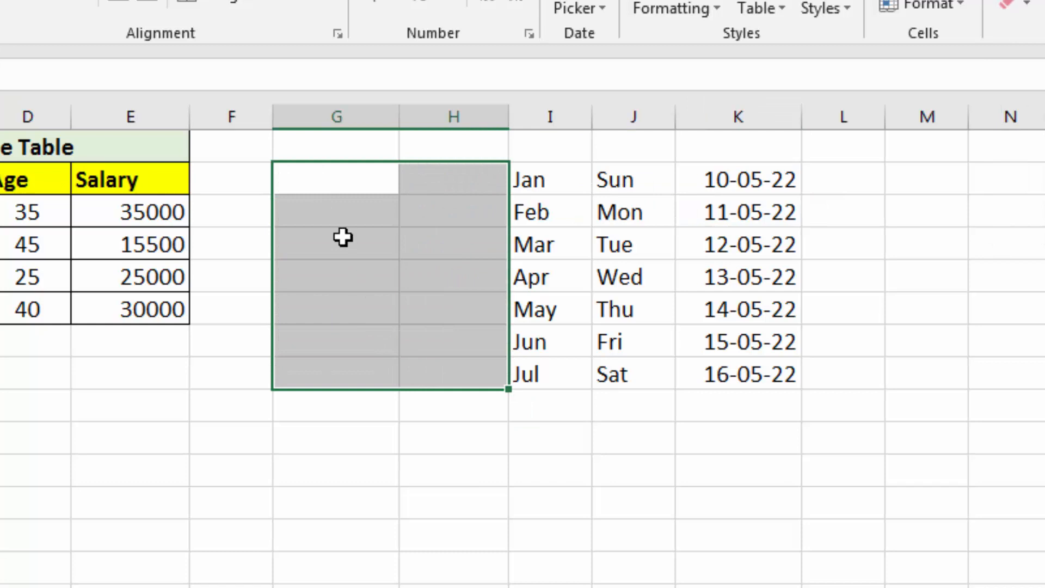
{"action": "left_click", "coordinate": [341, 354]}
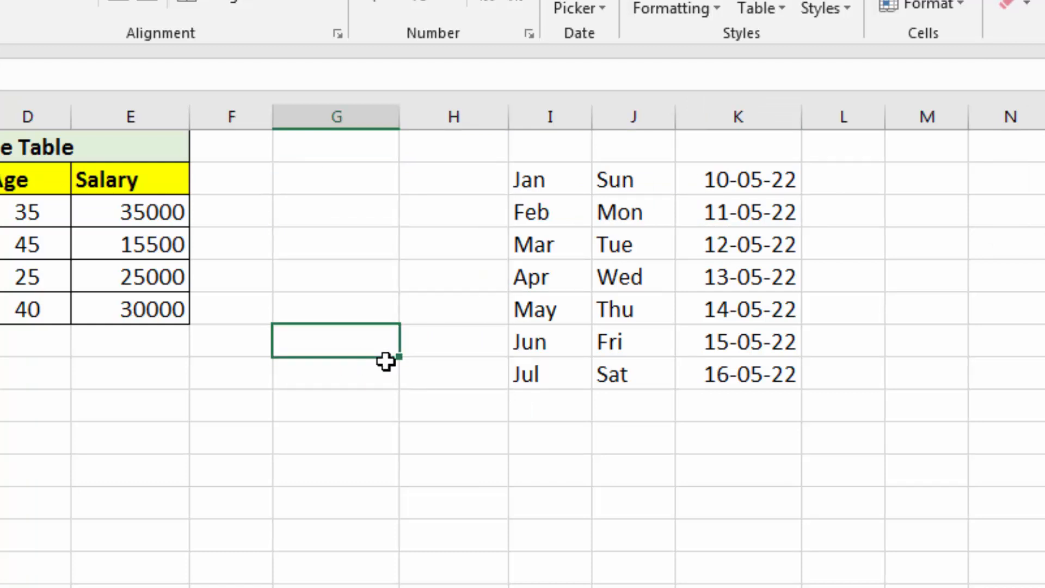
{"action": "type", "text": "Delhi"}
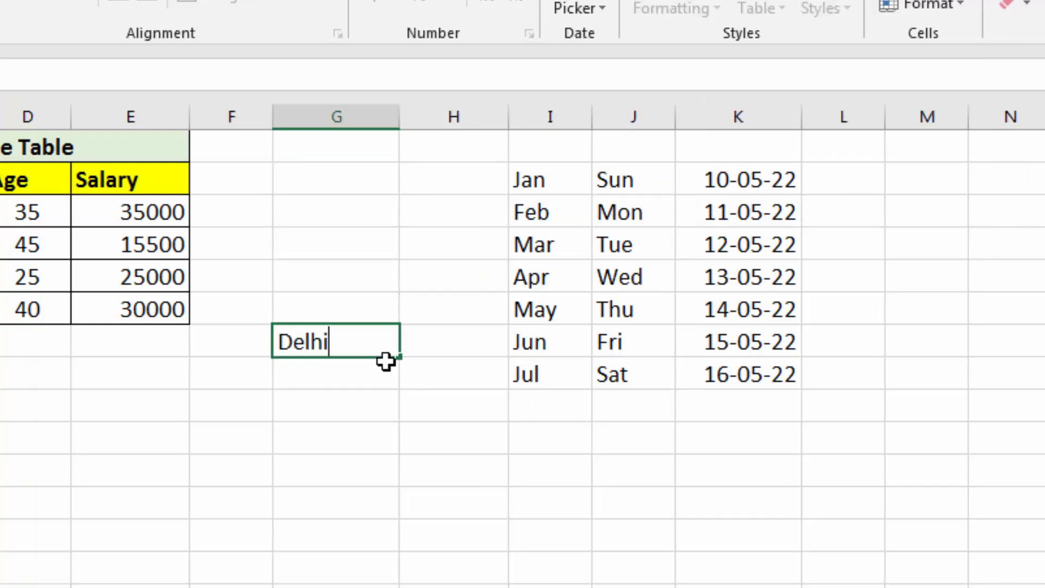
{"action": "key", "text": "Return"}
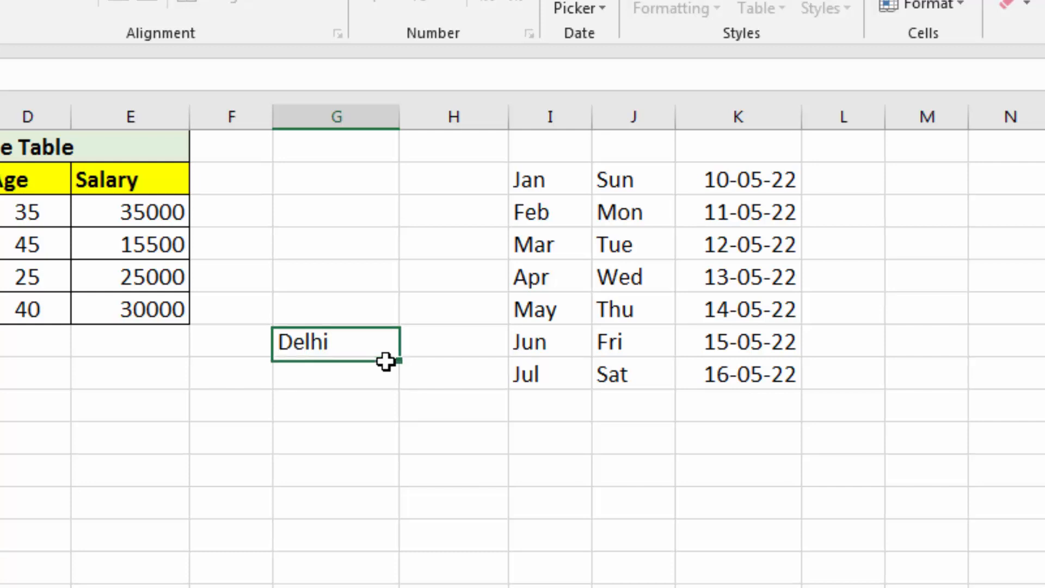
AutoFill Delhi from cell G7 upward through G2 and undo the fill.
{"action": "key", "text": "Up"}
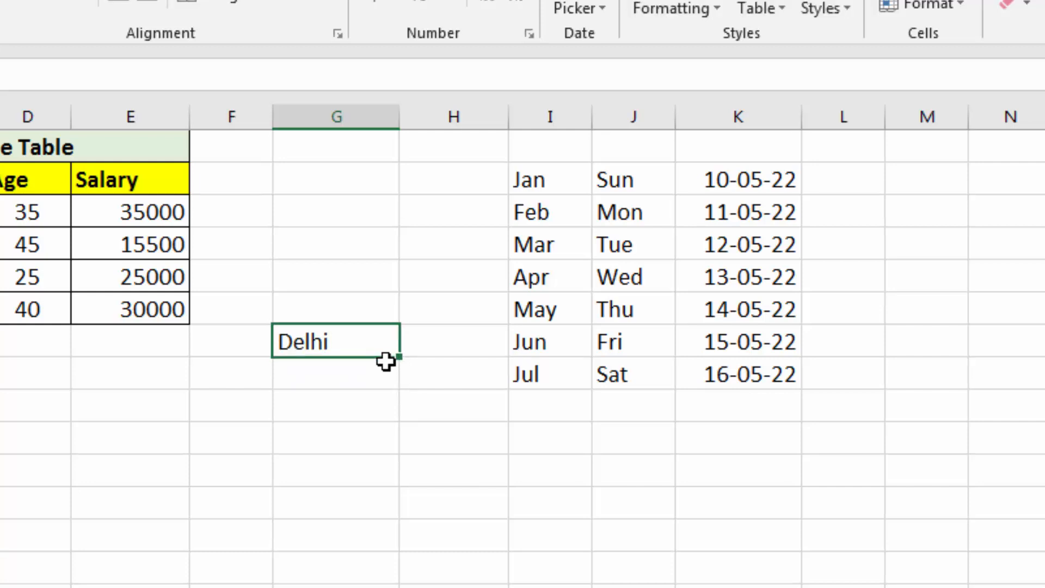
{"action": "key", "text": "shift+Up"}
{"action": "key", "text": "shift+Up"}
{"action": "key", "text": "shift+Up"}
{"action": "key", "text": "shift+Up"}
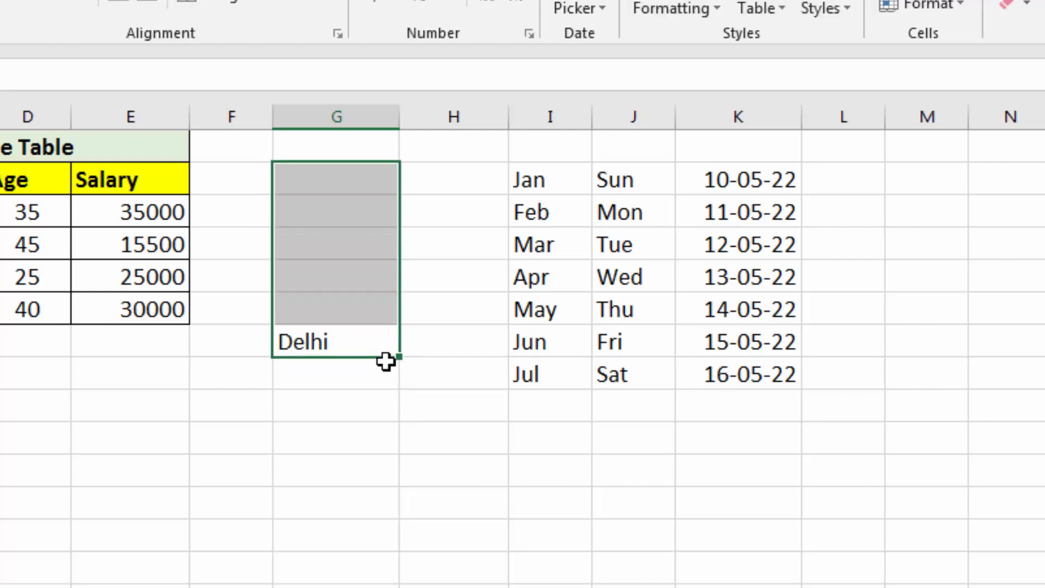
{"action": "left_click", "coordinate": [362, 340]}
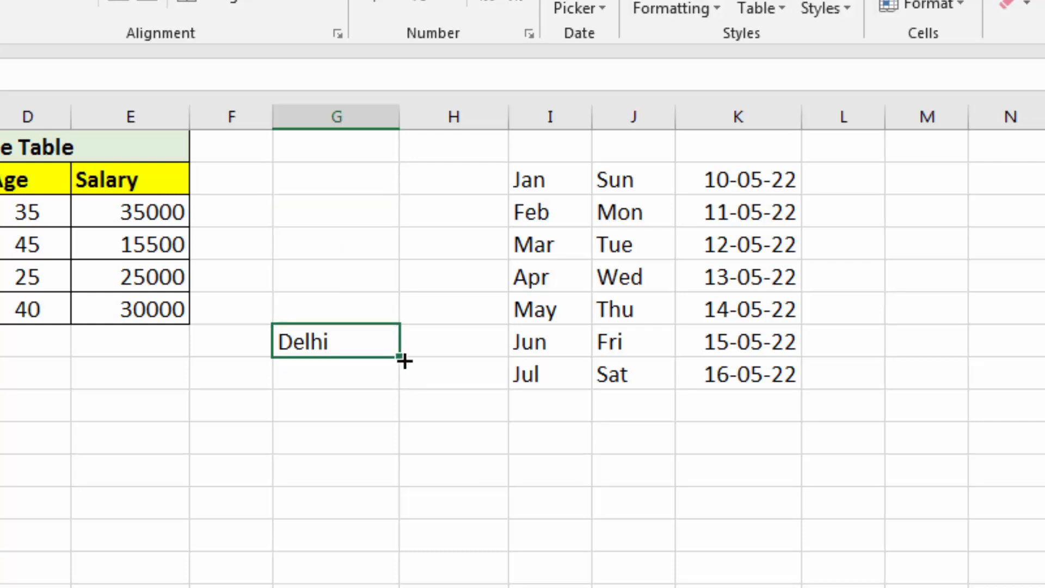
{"action": "left_click_drag", "start_coordinate": [400, 359], "coordinate": [397, 166]}
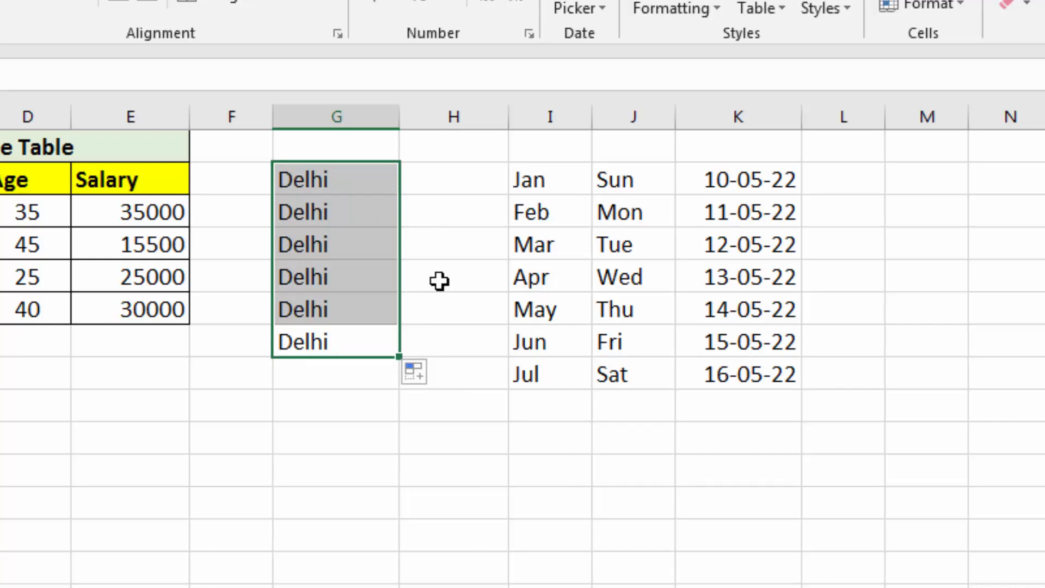
{"action": "key", "text": "ctrl+z"}
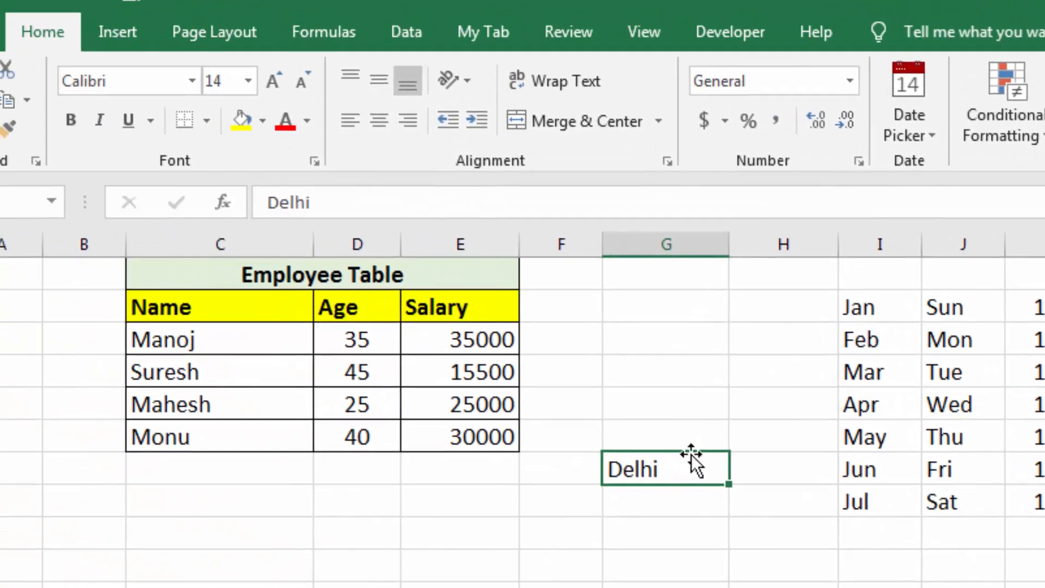
Fill Delhi upward from cell G7 through G2 with the Fill Up command.
{"action": "key", "text": "shift+Up"}
{"action": "key", "text": "shift+Up"}
{"action": "key", "text": "shift+Up"}
{"action": "key", "text": "shift+Up"}
{"action": "key", "text": "shift+Up"}
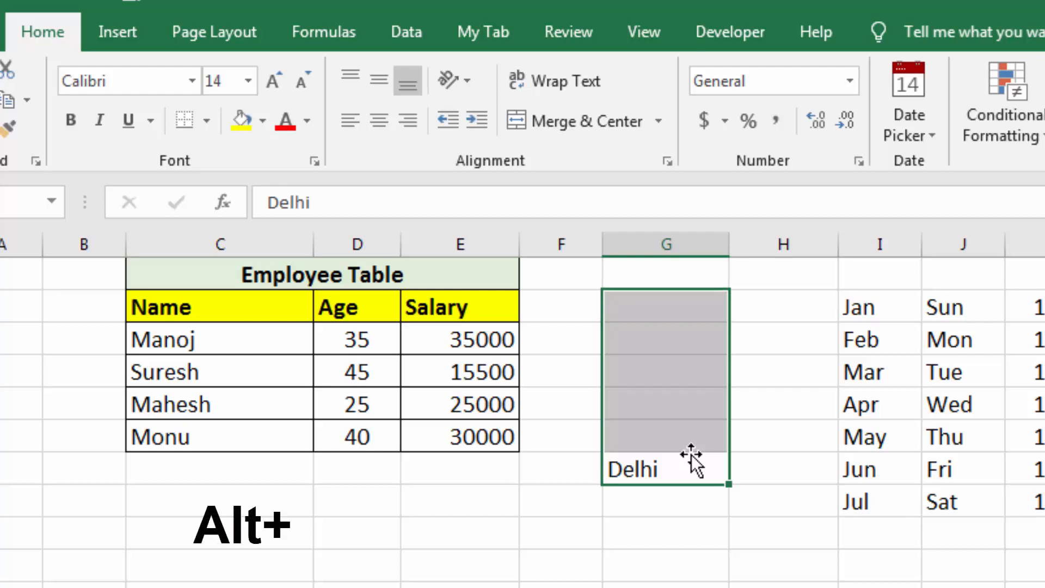
{"action": "key", "text": "alt"}
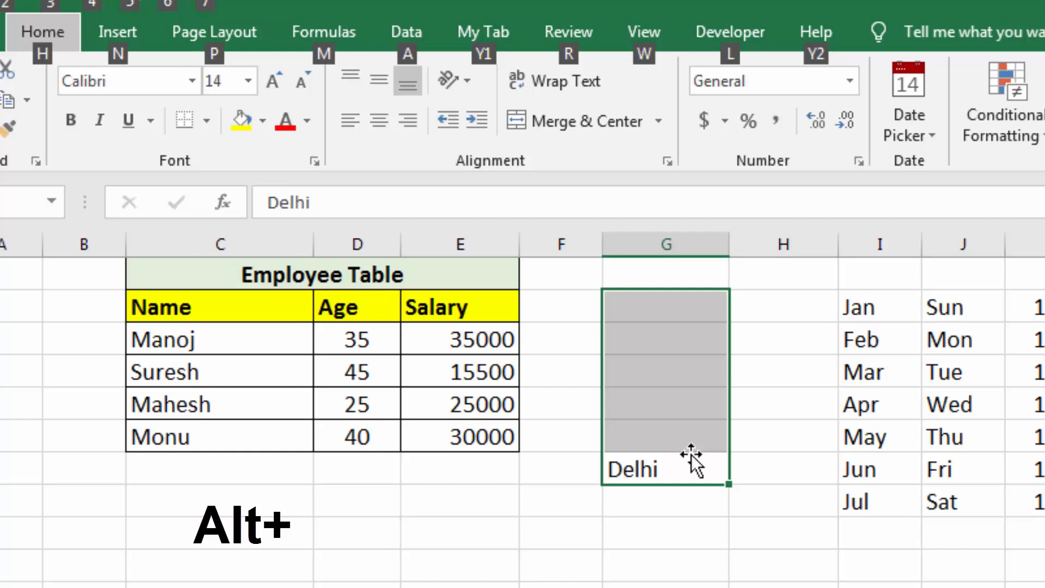
{"action": "key", "text": "h"}
{"action": "key", "text": "f"}
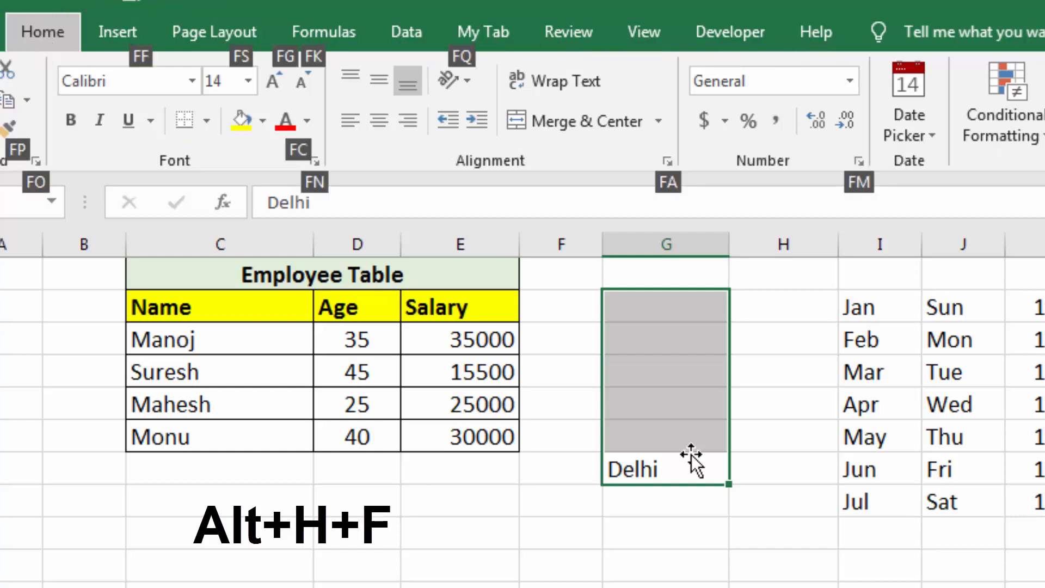
{"action": "key", "text": "i"}
{"action": "key", "text": "u"}
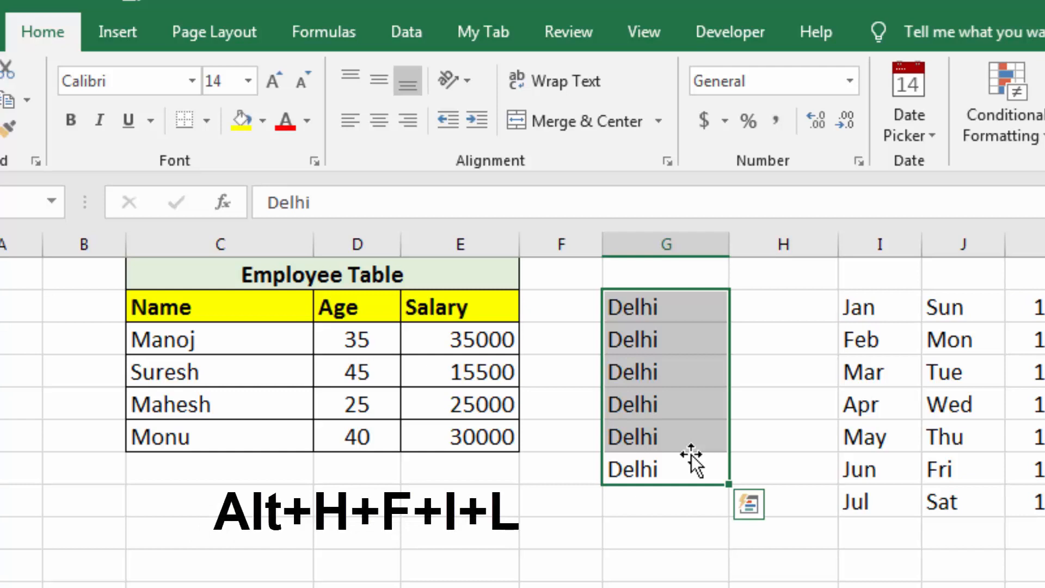
{"action": "left_click", "coordinate": [683, 466]}
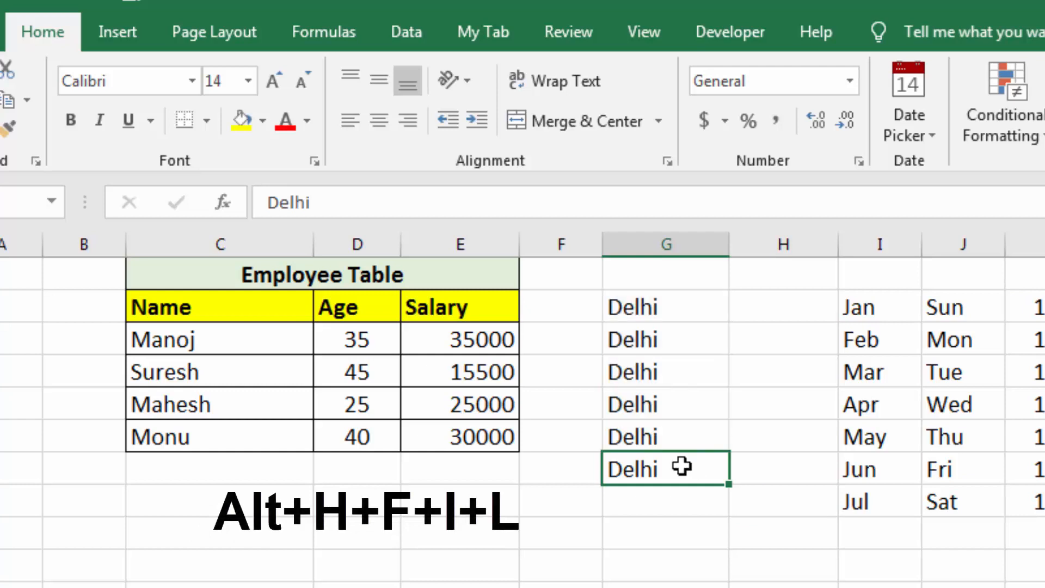
Clear the contents of G2:G7 and enter Delhi in cell G3 and Mumbai in cell G4, keeping G4 selected.
{"action": "left_click_drag", "start_coordinate": [682, 310], "coordinate": [685, 487]}
{"action": "key", "text": "Delete"}
{"action": "left_click", "coordinate": [654, 336]}
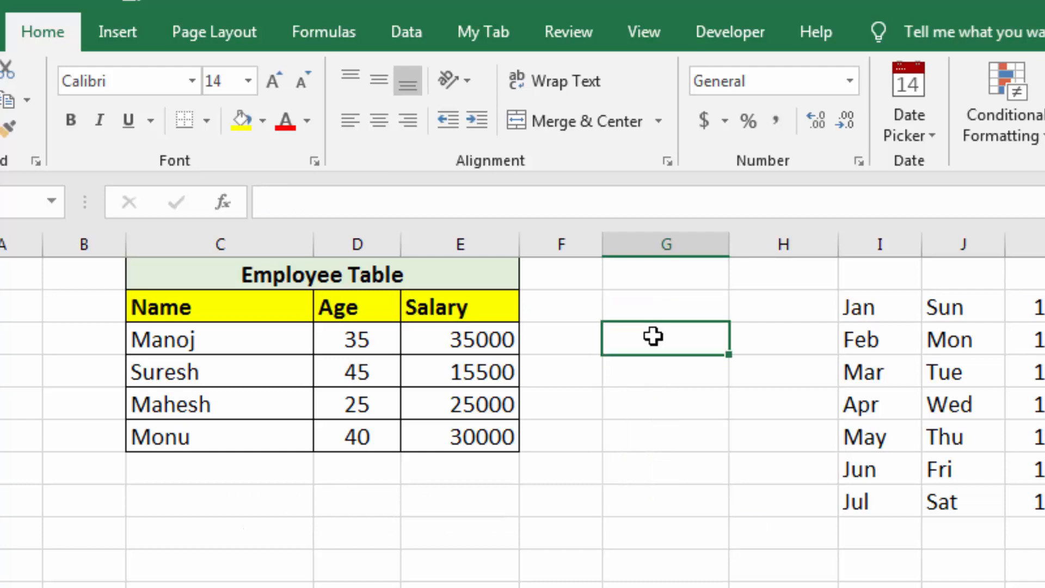
{"action": "type", "text": "Delhi"}
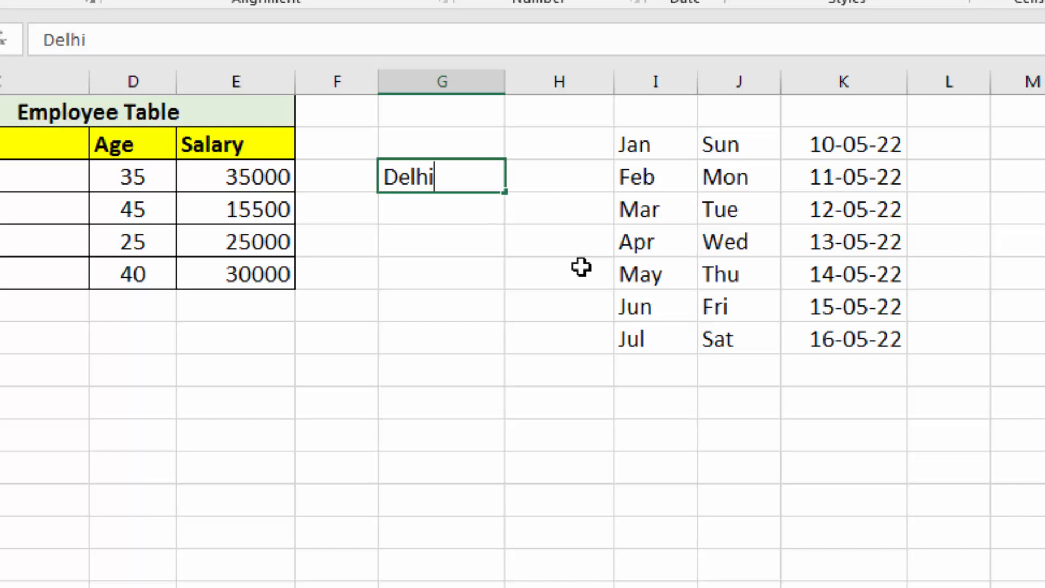
{"action": "key", "text": "Return"}
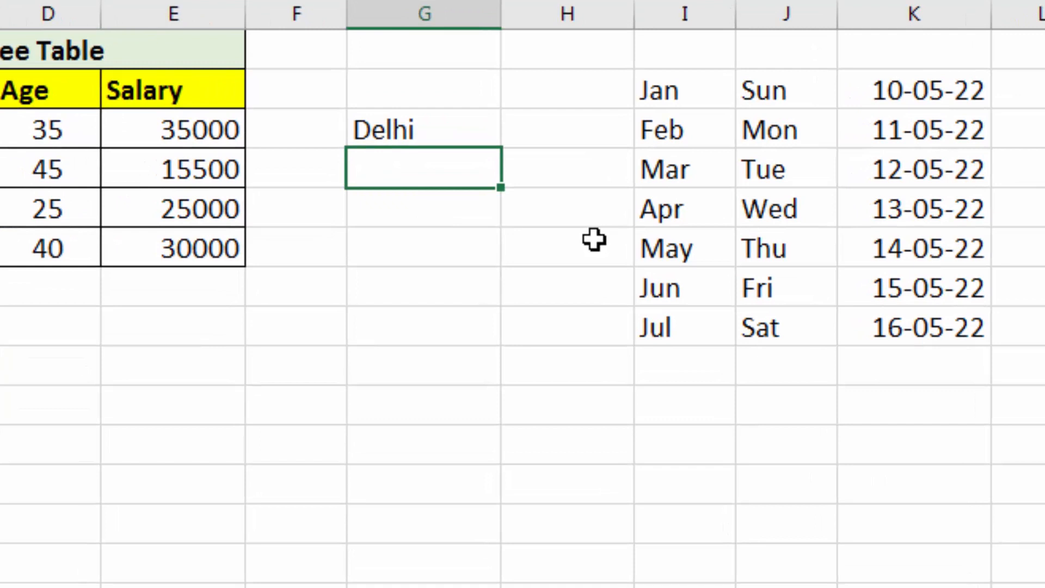
{"action": "key", "text": "Up"}
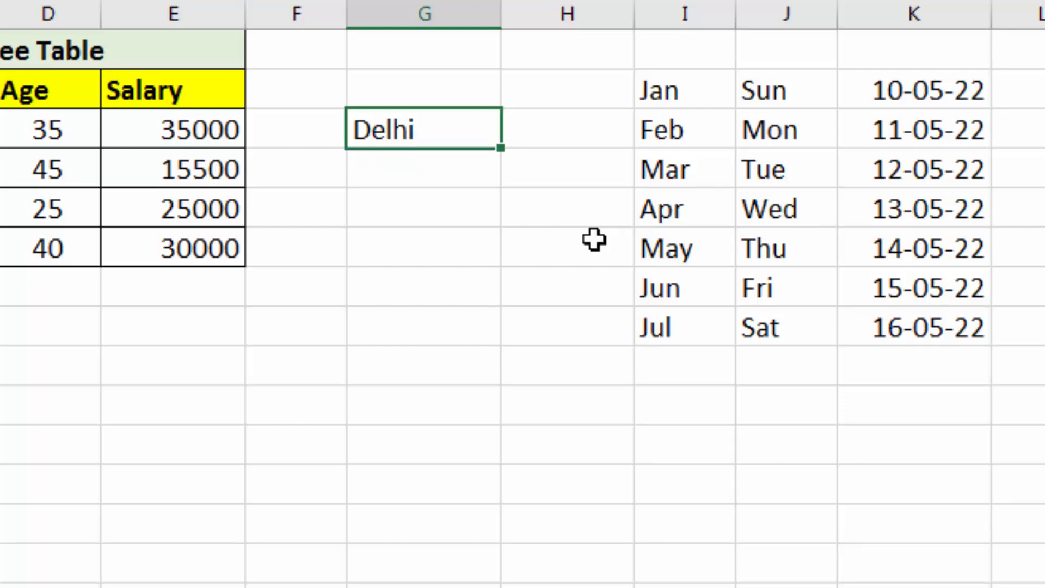
{"action": "key", "text": "Down"}
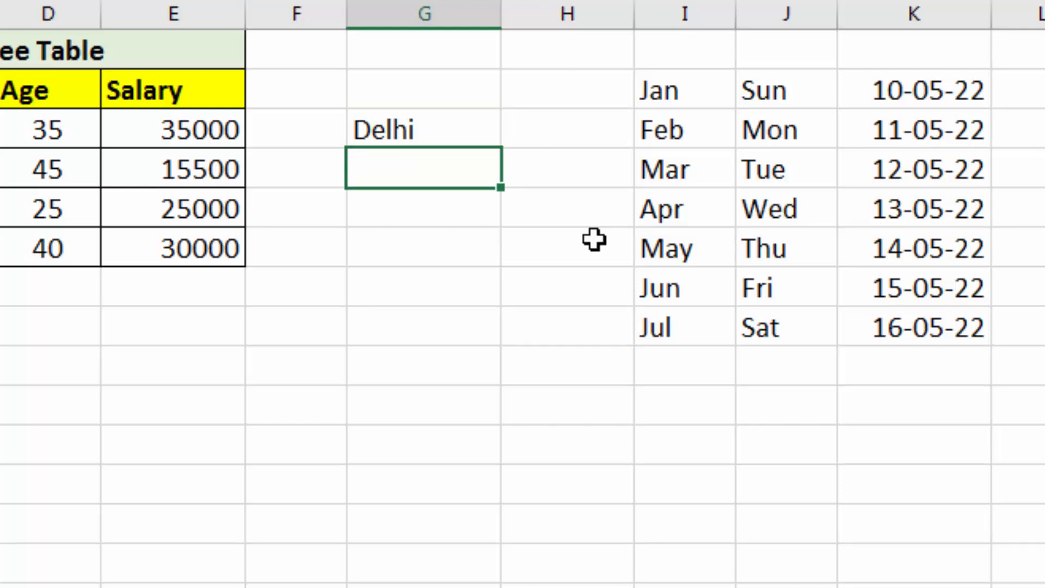
{"action": "type", "text": "Mumbai"}
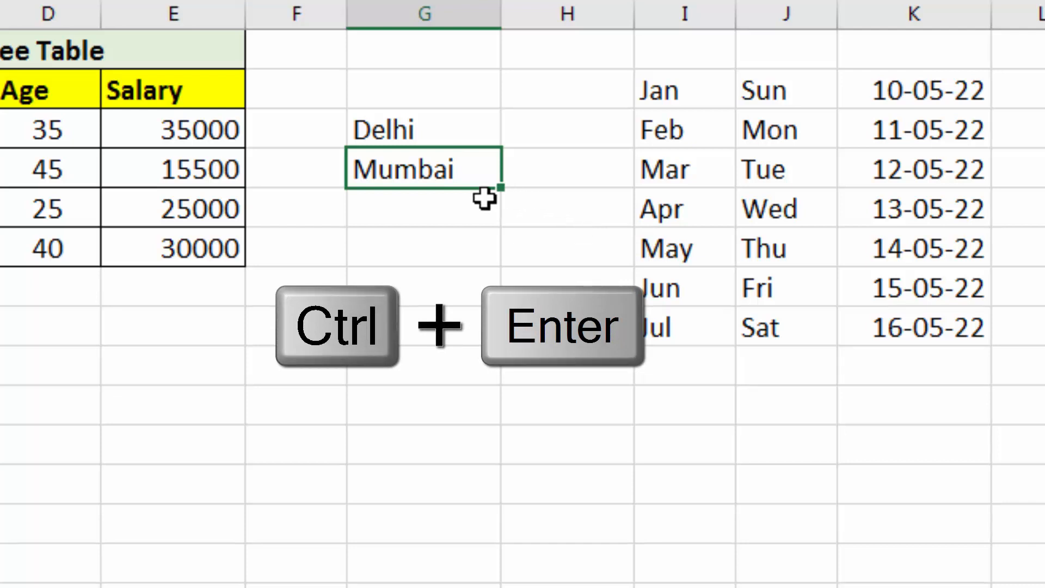
Enter delhi, mumbai and kolkata on three separate lines within cell G5.
{"action": "left_click", "coordinate": [466, 223]}
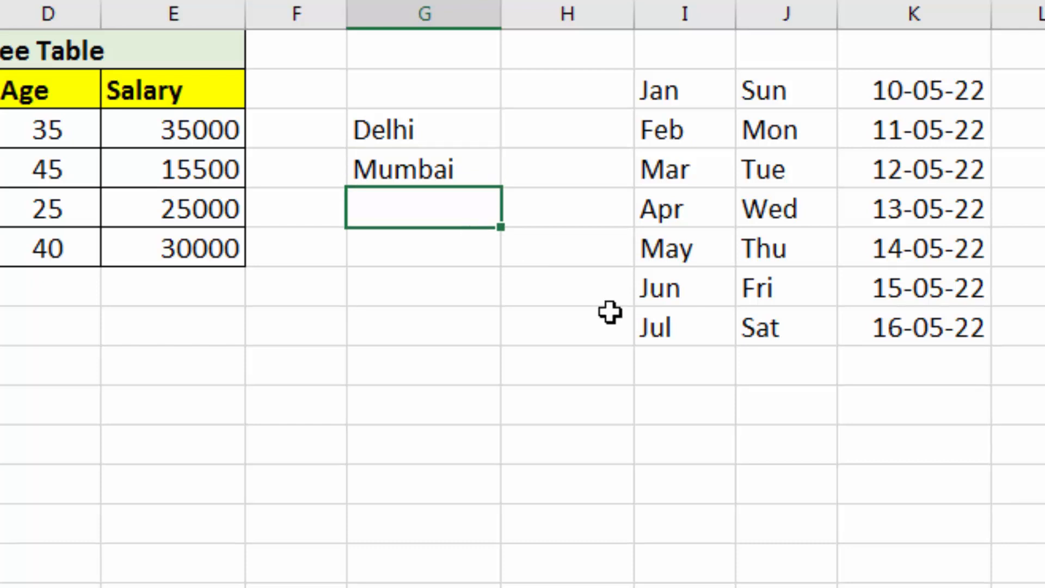
{"action": "type", "text": "delhi"}
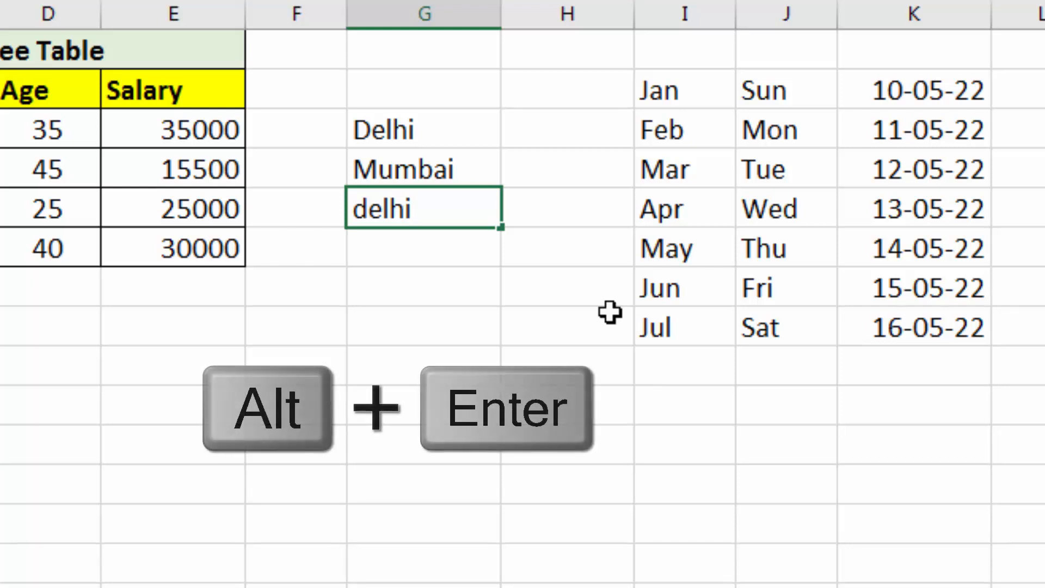
{"action": "key", "text": "alt+Return"}
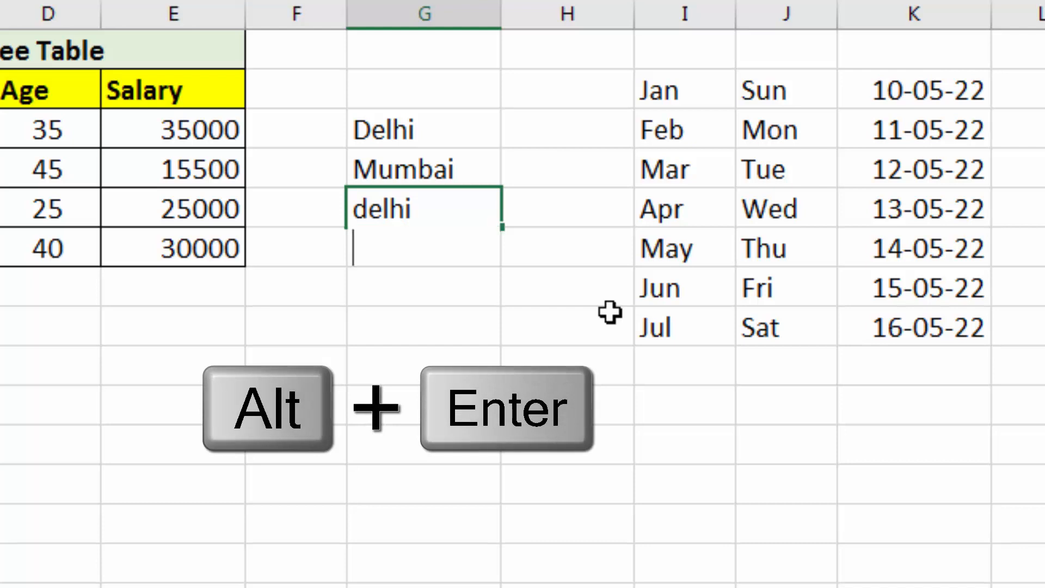
{"action": "type", "text": "mum"}
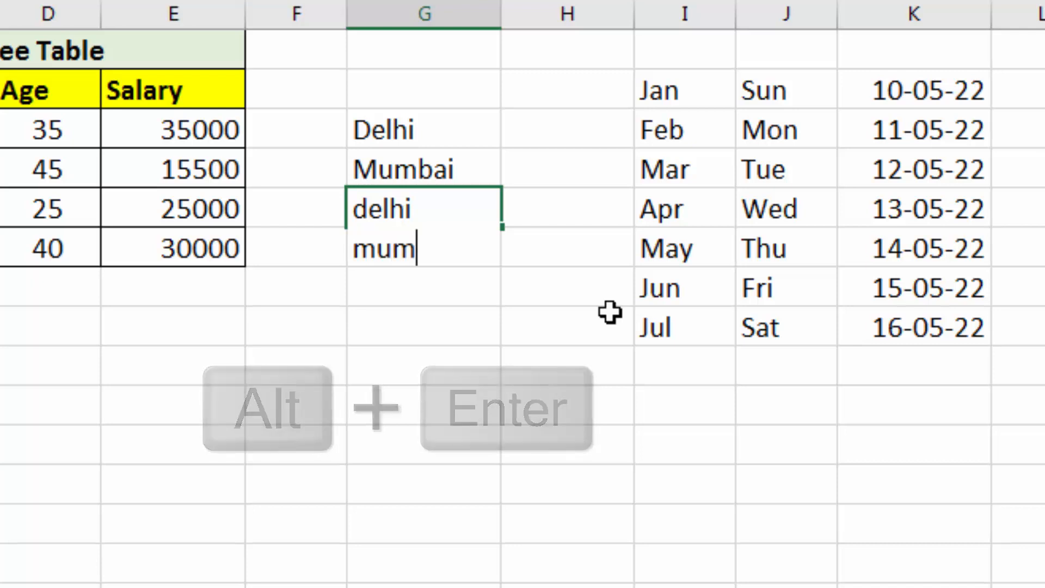
{"action": "type", "text": "bai"}
{"action": "key", "text": "alt+Return"}
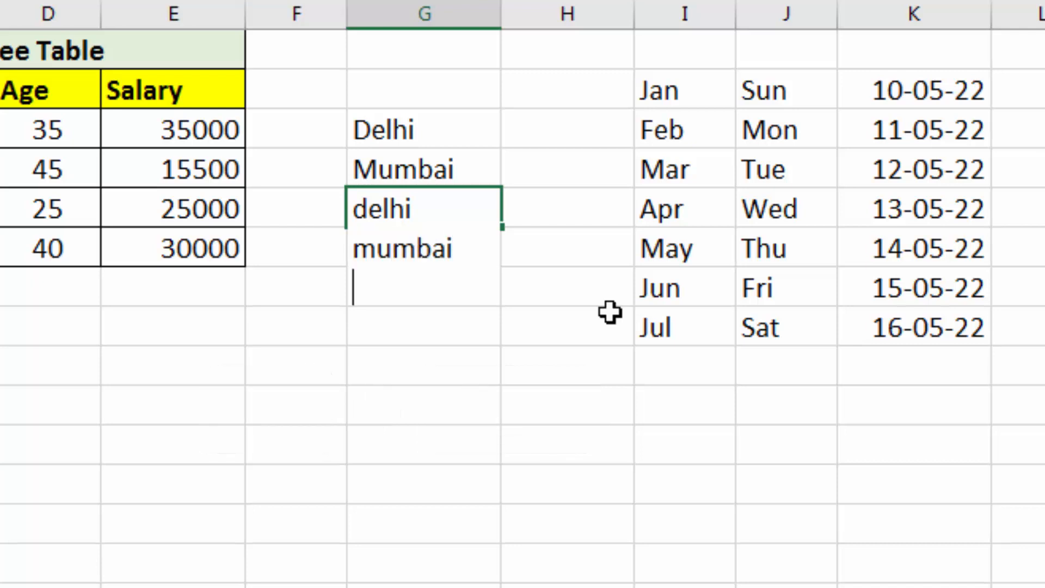
{"action": "type", "text": "kol"}
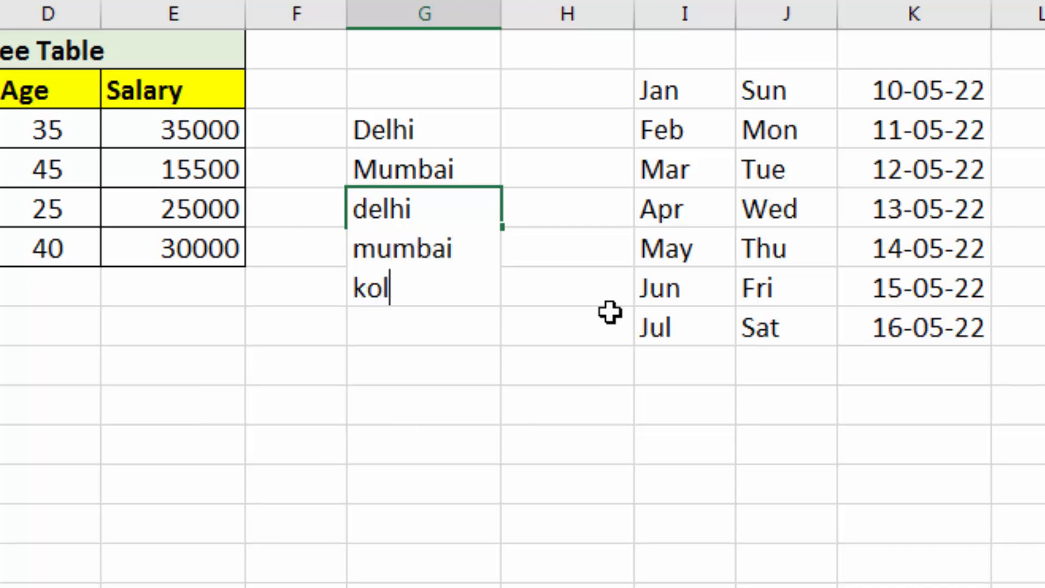
{"action": "type", "text": "kata"}
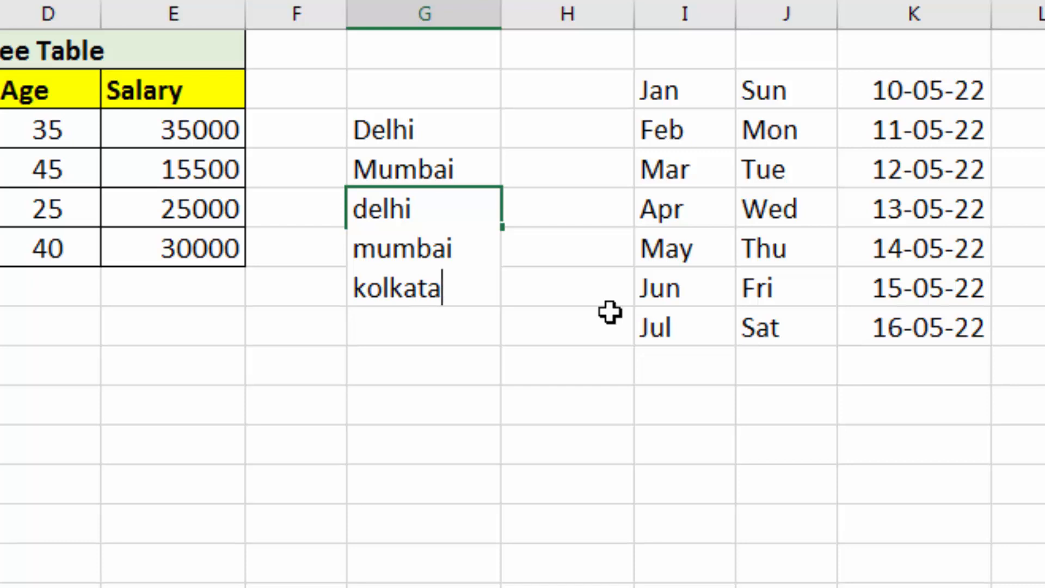
{"action": "key", "text": "Return"}
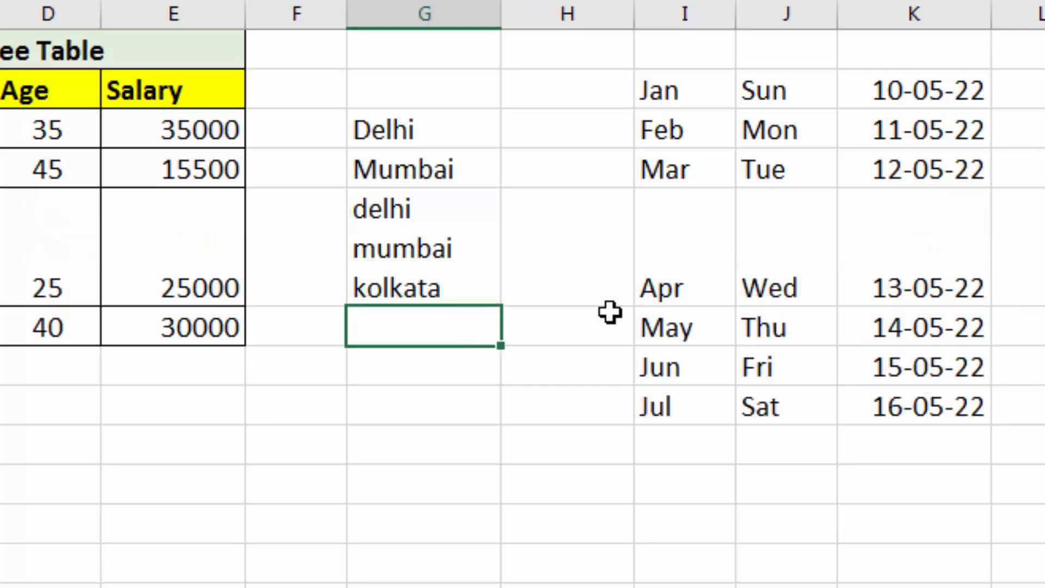
Clear the city names from the range G3:G5.
{"action": "left_click", "coordinate": [419, 252]}
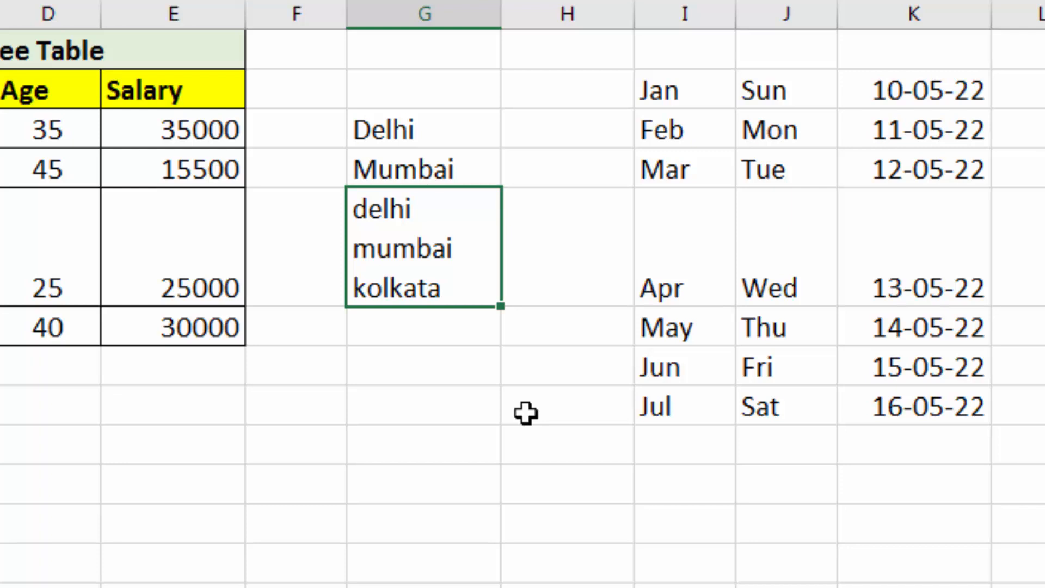
{"action": "key", "text": "Delete"}
{"action": "left_click_drag", "start_coordinate": [380, 125], "coordinate": [402, 201]}
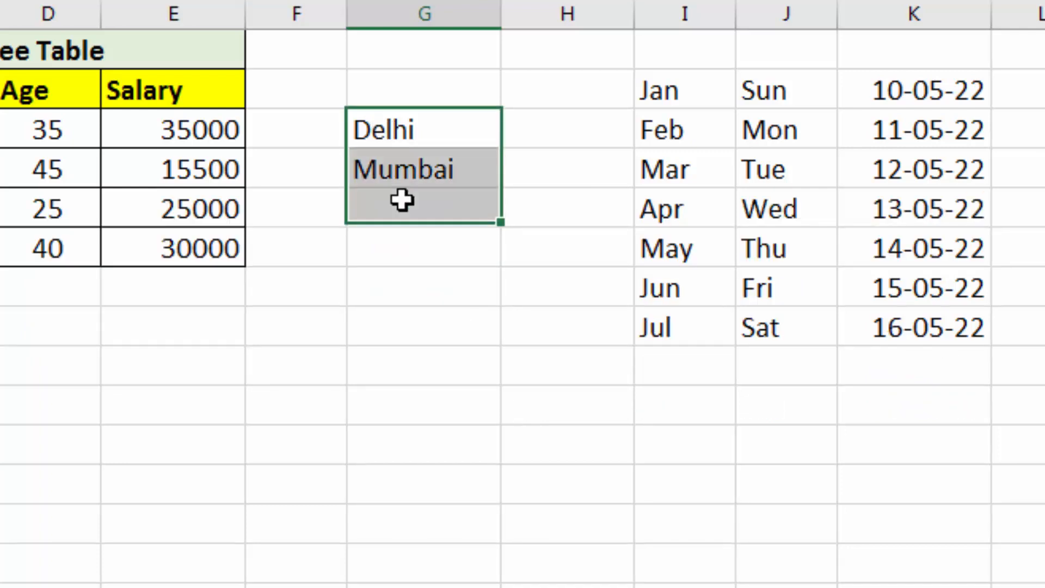
{"action": "key", "text": "Delete"}
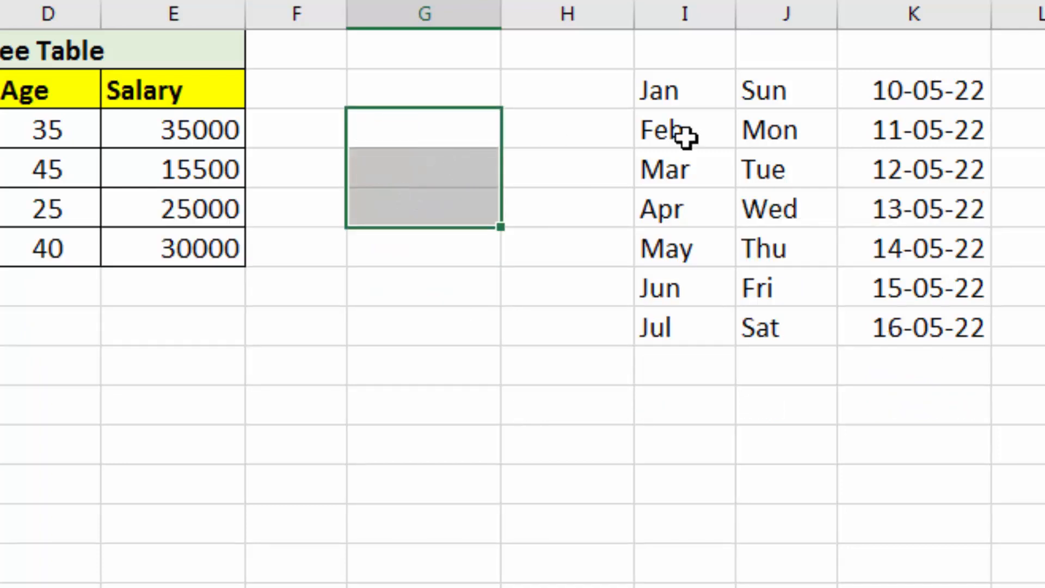
Enter the numbers 1, 2, 3 and 4 in cells G3 through G6.
{"action": "left_click", "coordinate": [438, 128]}
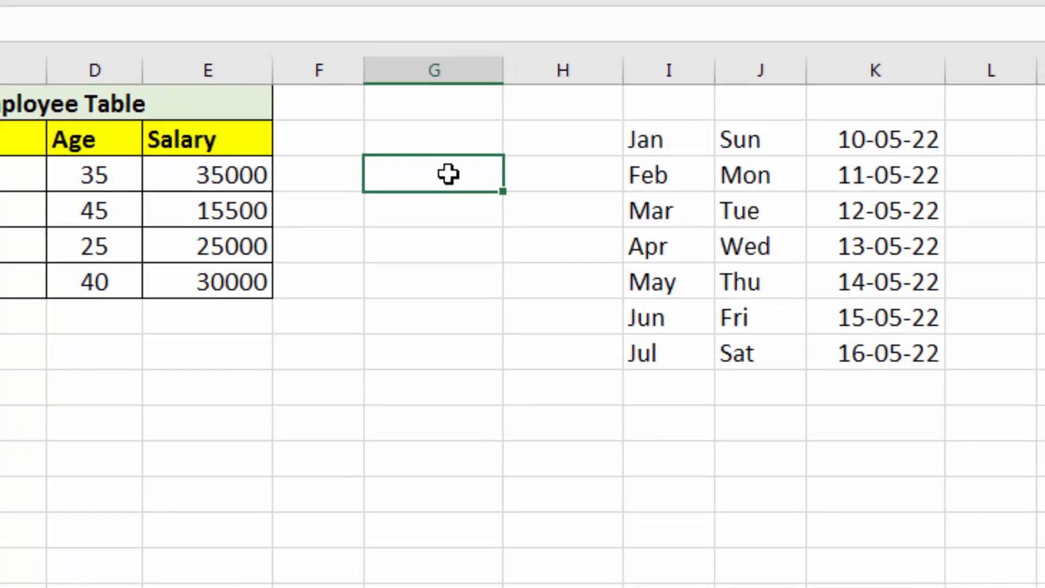
{"action": "type", "text": "1"}
{"action": "key", "text": "Return"}
{"action": "type", "text": "2"}
{"action": "key", "text": "Return"}
{"action": "type", "text": "3"}
{"action": "key", "text": "Return"}
{"action": "type", "text": "4"}
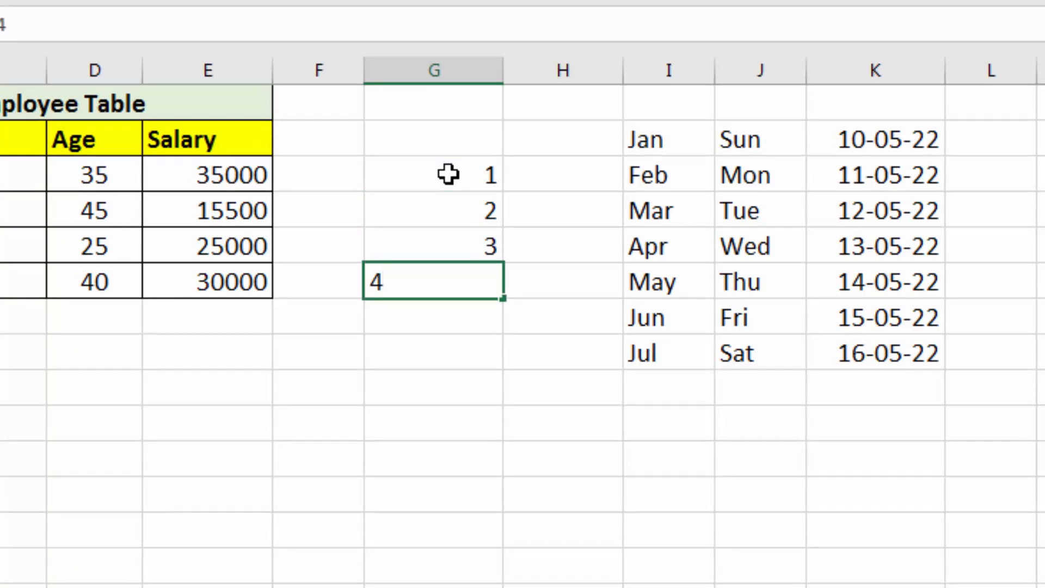
{"action": "key", "text": "Return"}
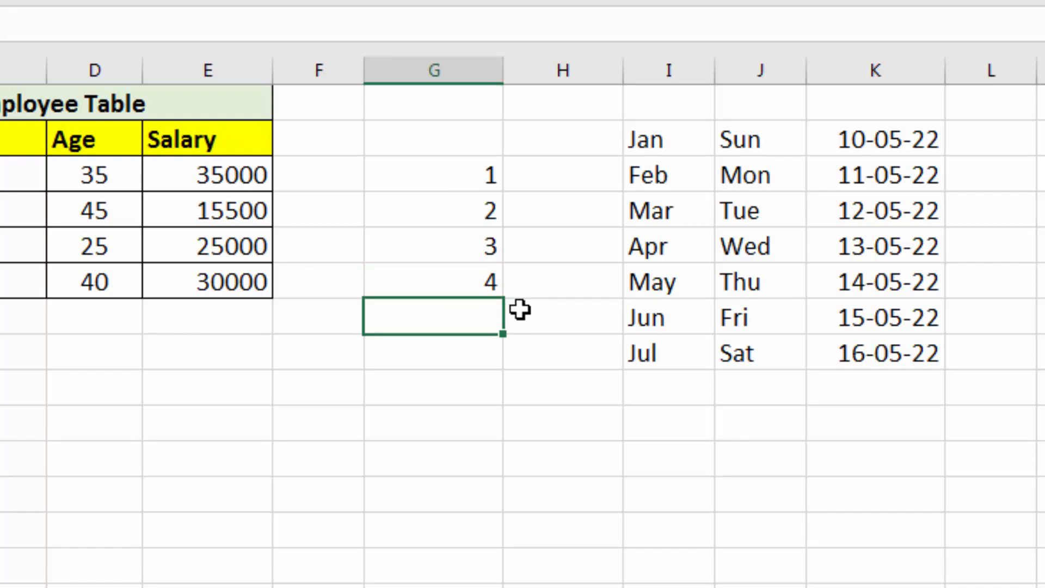
Clear the numbers below cell G3 and AutoFill the 1 from G3 down through G7.
{"action": "left_click_drag", "start_coordinate": [442, 213], "coordinate": [440, 298]}
{"action": "key", "text": "Delete"}
{"action": "left_click", "coordinate": [428, 239]}
{"action": "left_click", "coordinate": [438, 188]}
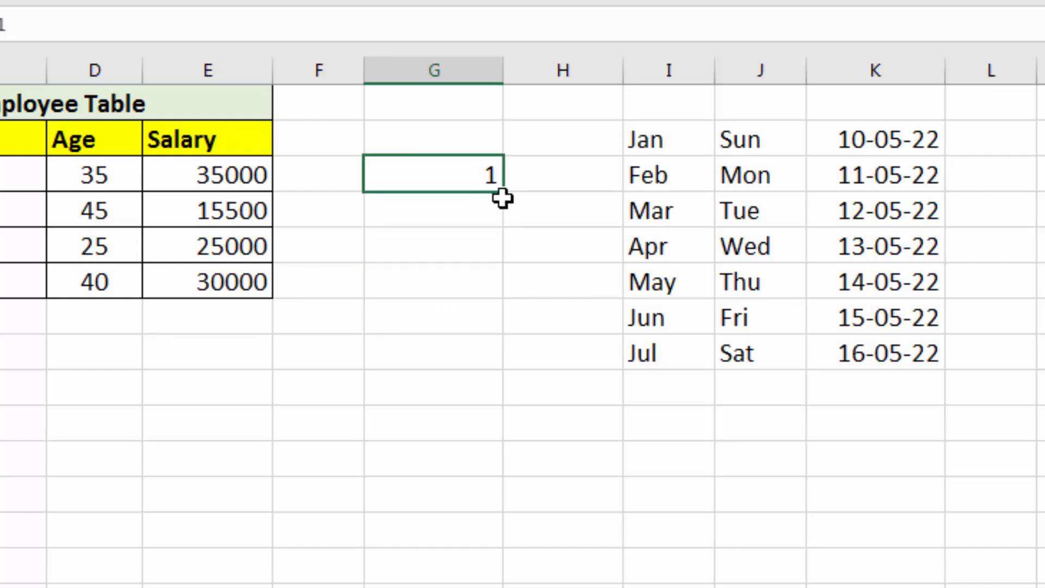
{"action": "left_click_drag", "start_coordinate": [506, 193], "coordinate": [504, 343]}
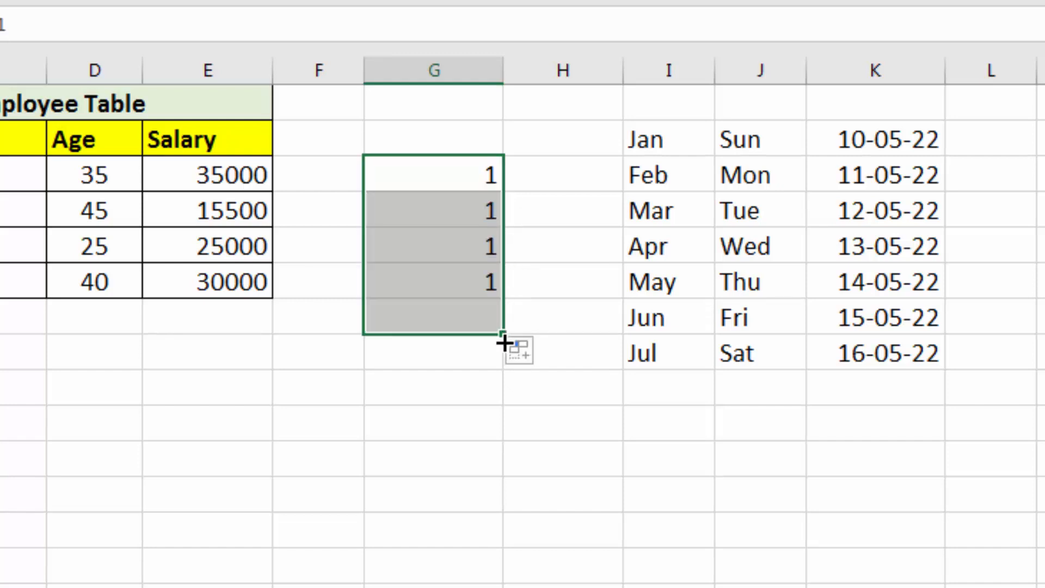
{"action": "left_click", "coordinate": [555, 322]}
{"action": "left_click", "coordinate": [459, 172]}
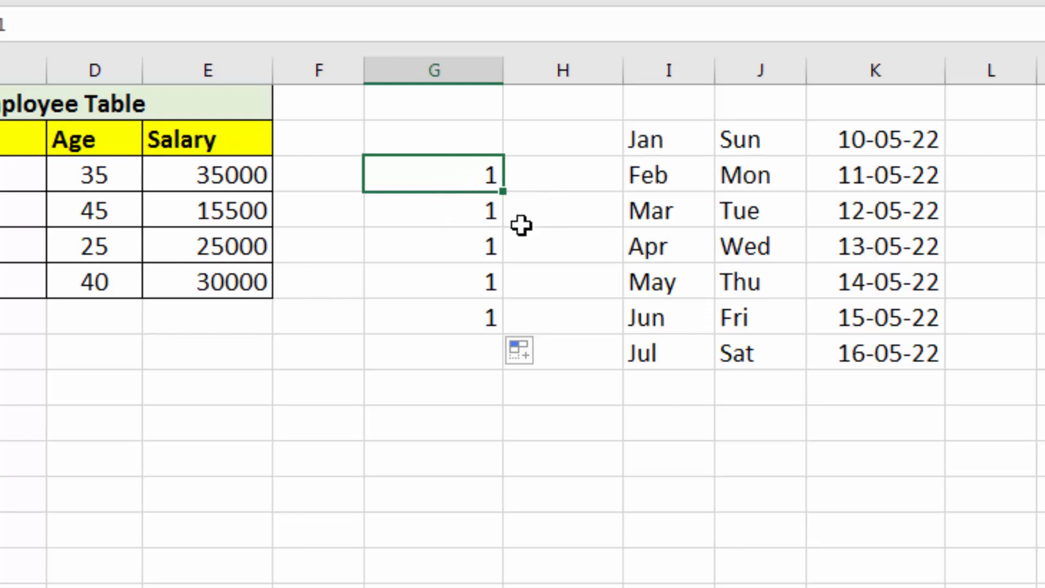
Enter the odd numbers 3, 5 and 7 in cells G4 through G6.
{"action": "left_click", "coordinate": [445, 215]}
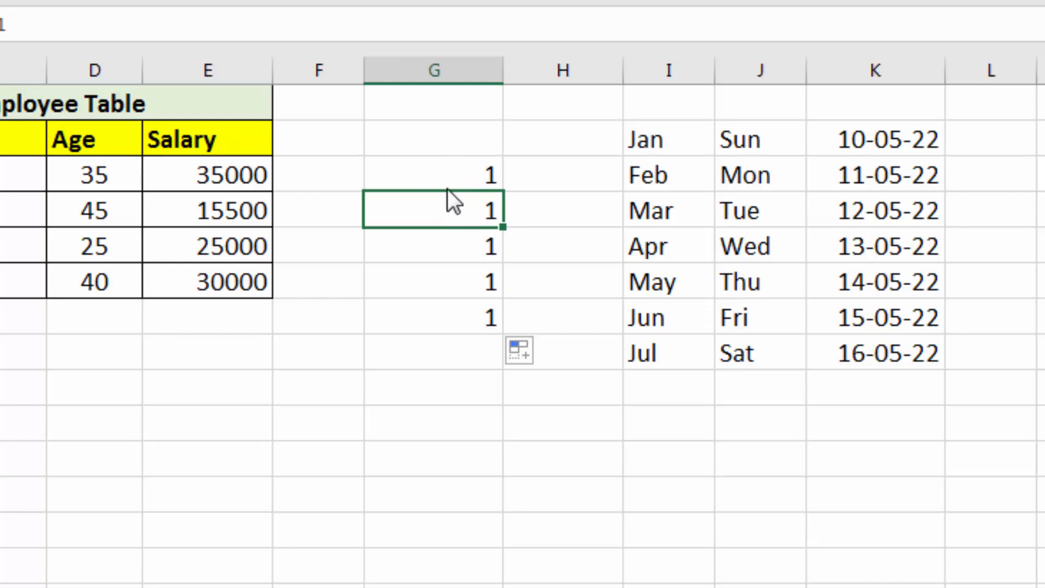
{"action": "type", "text": "1"}
{"action": "key", "text": "Return"}
{"action": "key", "text": "Up"}
{"action": "key", "text": "Up"}
{"action": "key", "text": "Down"}
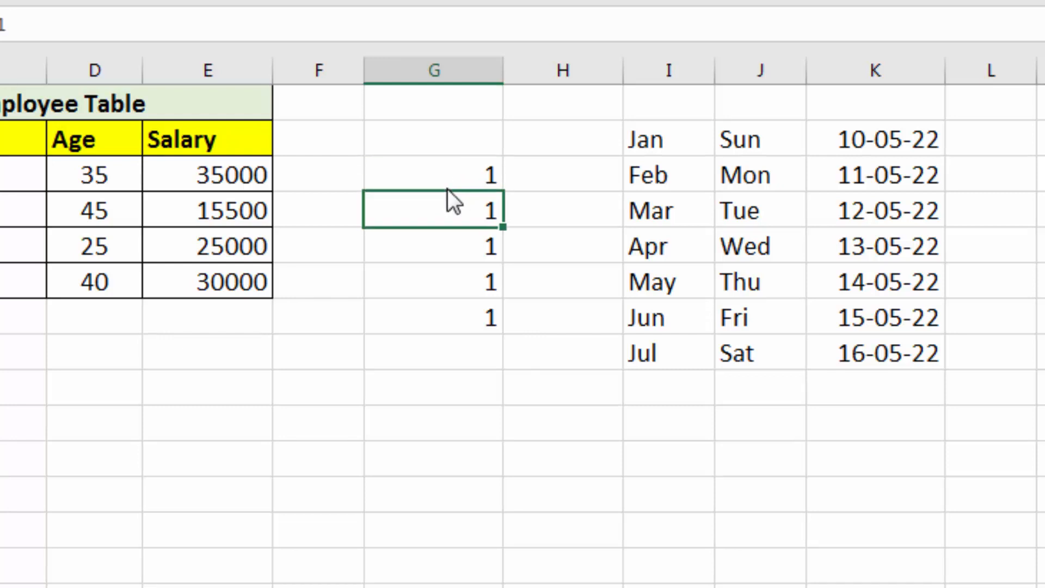
{"action": "type", "text": "3"}
{"action": "key", "text": "Return"}
{"action": "type", "text": "5"}
{"action": "key", "text": "Return"}
{"action": "type", "text": "7"}
{"action": "key", "text": "Return"}
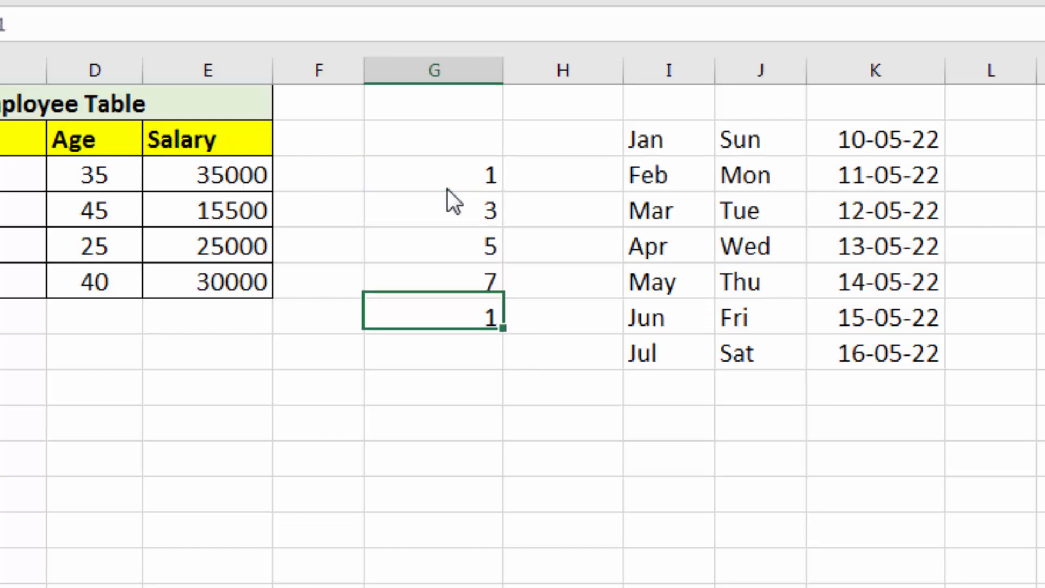
Enter the even numbers 2, 4, 6 and 8 in cells H3 through H6.
{"action": "left_click", "coordinate": [549, 185]}
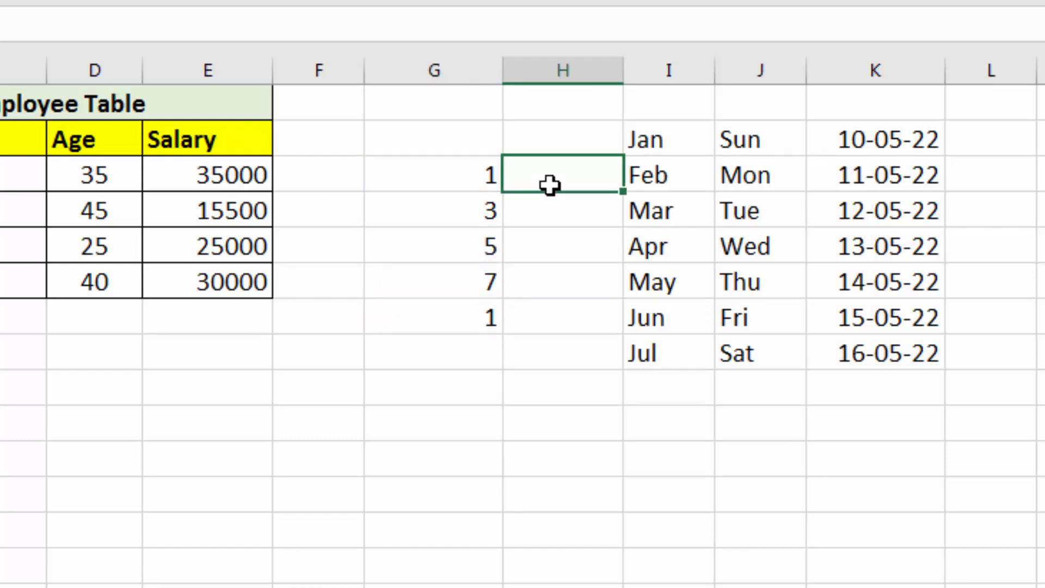
{"action": "type", "text": "2"}
{"action": "key", "text": "Return"}
{"action": "type", "text": "4"}
{"action": "key", "text": "Return"}
{"action": "type", "text": "6"}
{"action": "key", "text": "Return"}
{"action": "type", "text": "8"}
{"action": "key", "text": "Return"}
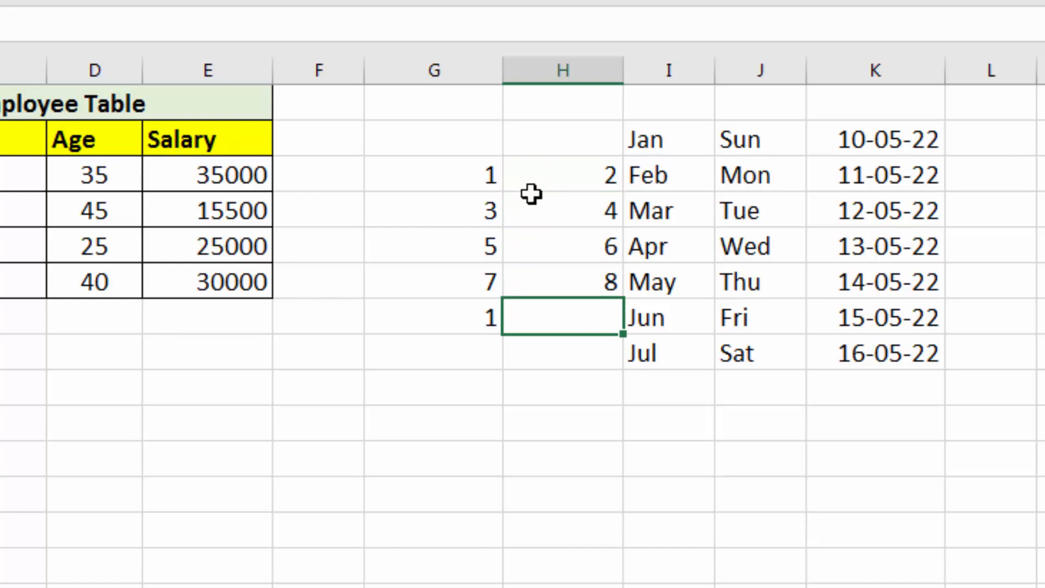
Clear all the numbers from the range G3:H7 and select cell G3.
{"action": "left_click", "coordinate": [468, 180]}
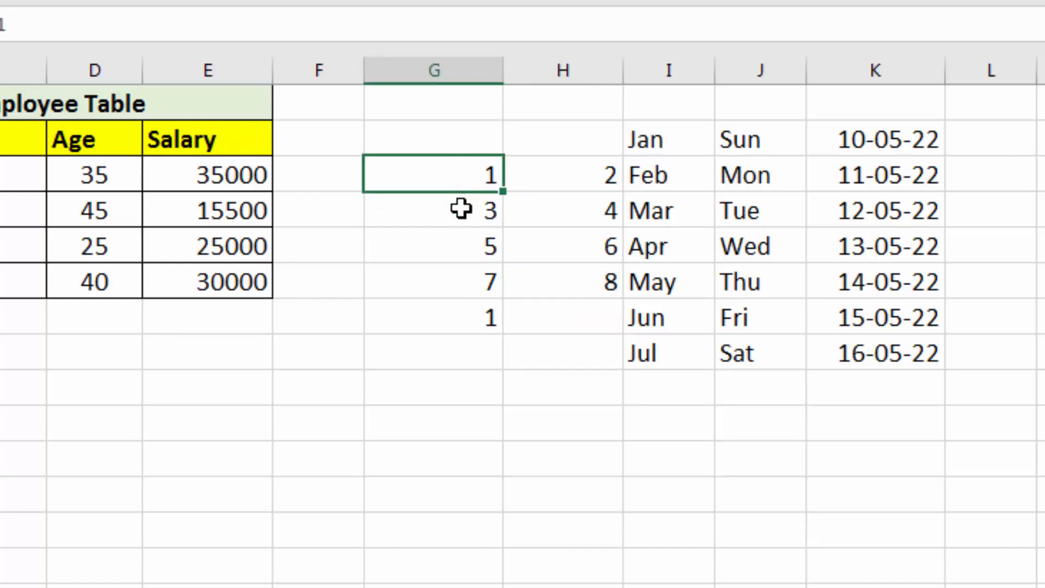
{"action": "left_click_drag", "start_coordinate": [532, 216], "coordinate": [560, 334]}
{"action": "key", "text": "Delete"}
{"action": "left_click", "coordinate": [441, 186]}
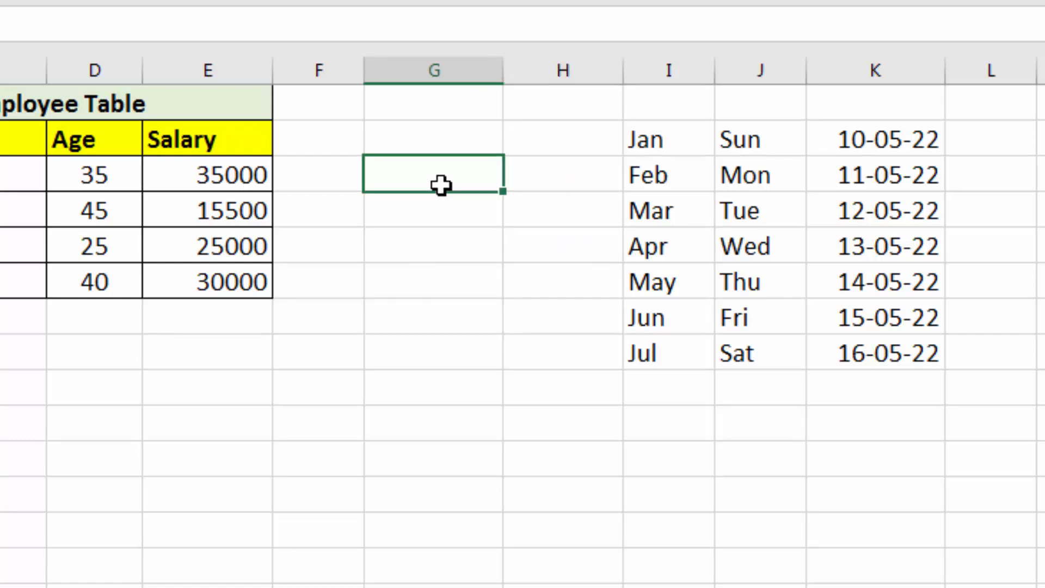
Enter 1 in cell G3 and 2 in G4, and AutoFill the number series down through G9.
{"action": "type", "text": "1"}
{"action": "key", "text": "Return"}
{"action": "type", "text": "2"}
{"action": "key", "text": "Return"}
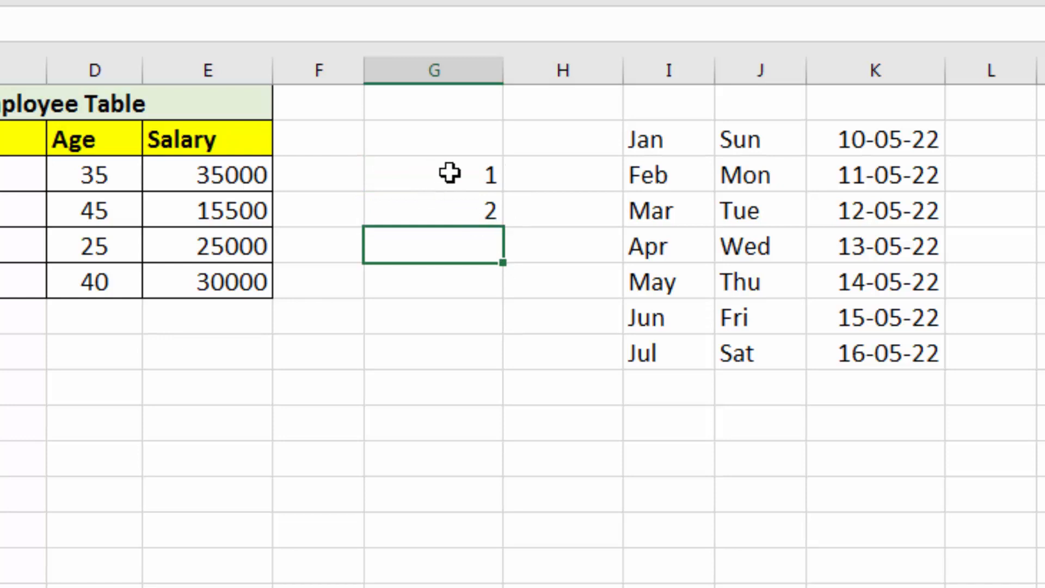
{"action": "left_click_drag", "start_coordinate": [450, 175], "coordinate": [449, 207]}
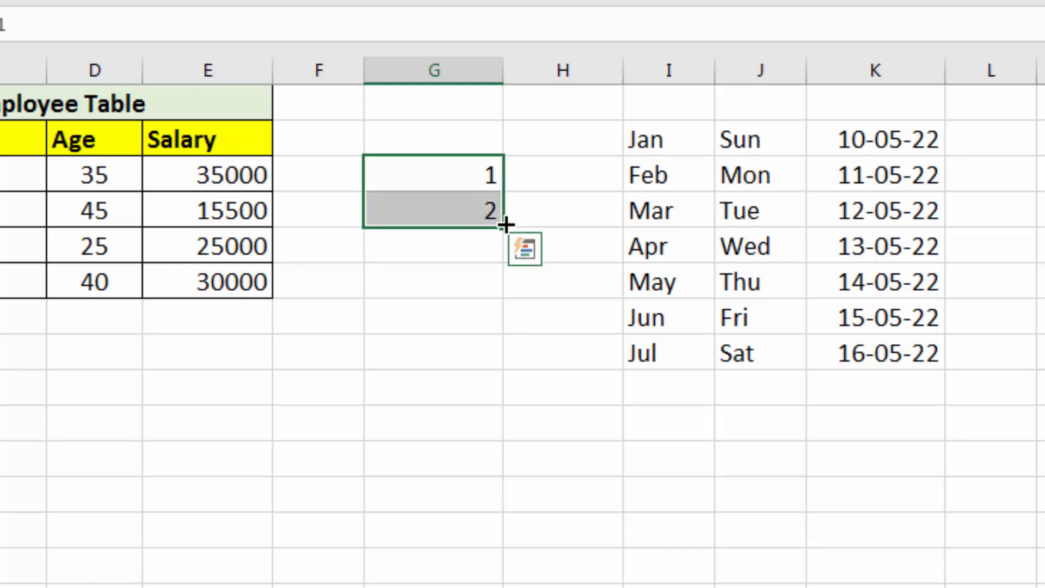
{"action": "left_click_drag", "start_coordinate": [506, 245], "coordinate": [506, 396]}
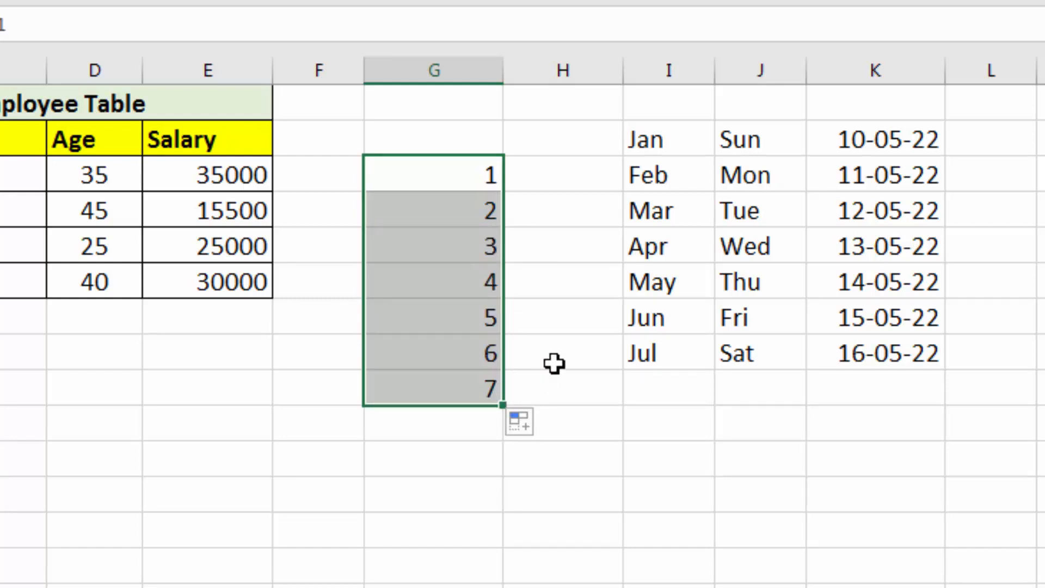
Clear the numbers below G3, enter 3 in G4, and AutoFill the odd number series from G3:G4 through G7.
{"action": "left_click_drag", "start_coordinate": [460, 212], "coordinate": [456, 400]}
{"action": "key", "text": "Delete"}
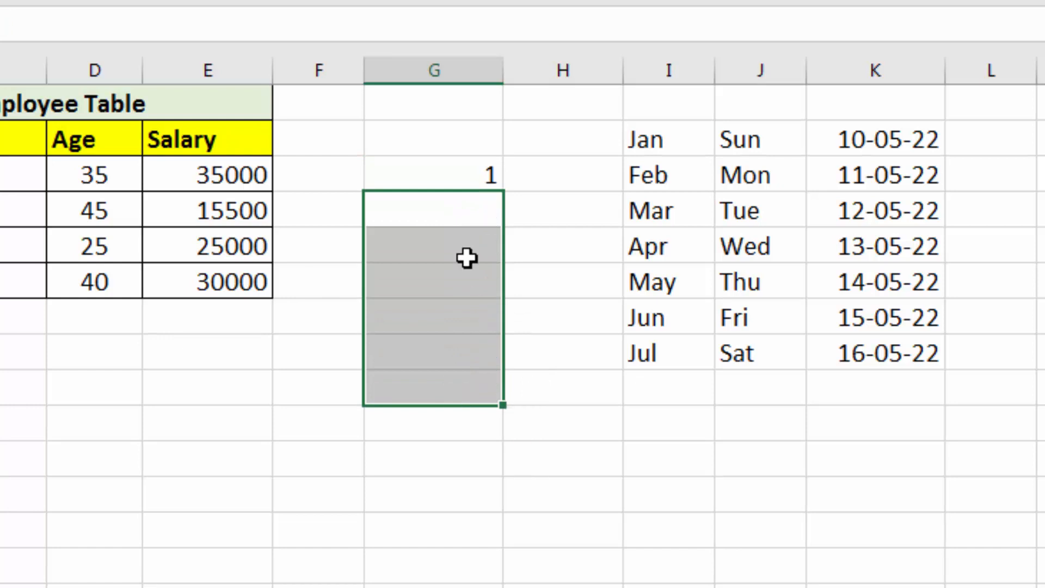
{"action": "left_click", "coordinate": [469, 207]}
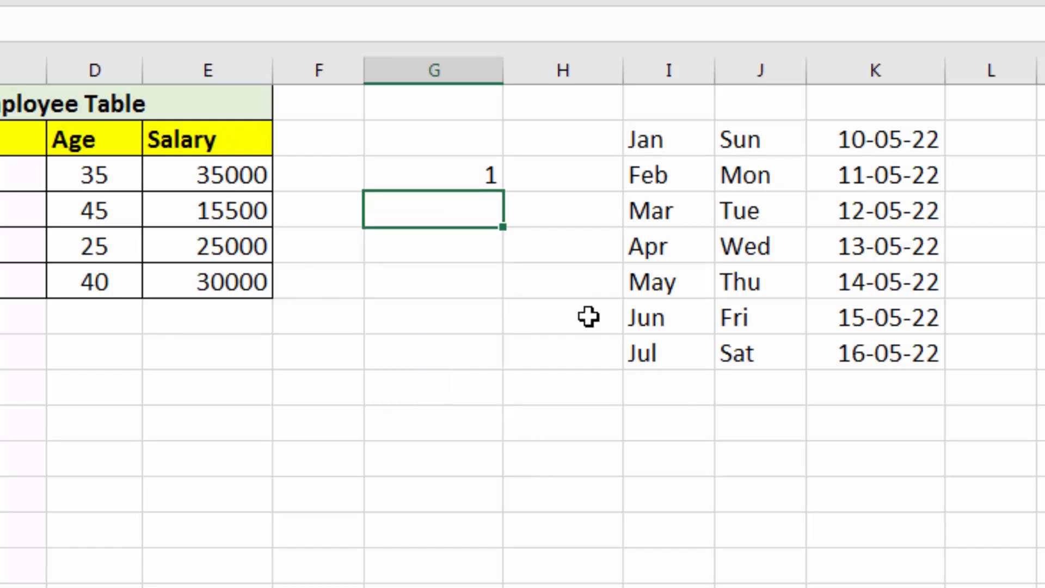
{"action": "type", "text": "3"}
{"action": "key", "text": "Return"}
{"action": "left_click_drag", "start_coordinate": [462, 175], "coordinate": [507, 342]}
{"action": "left_click", "coordinate": [591, 323]}
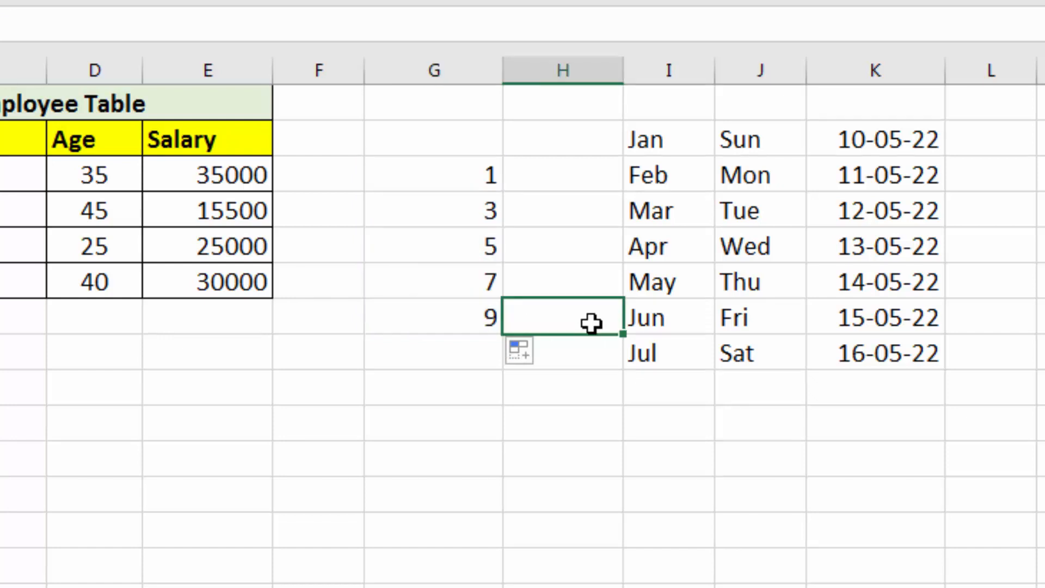
{"action": "left_click", "coordinate": [569, 276]}
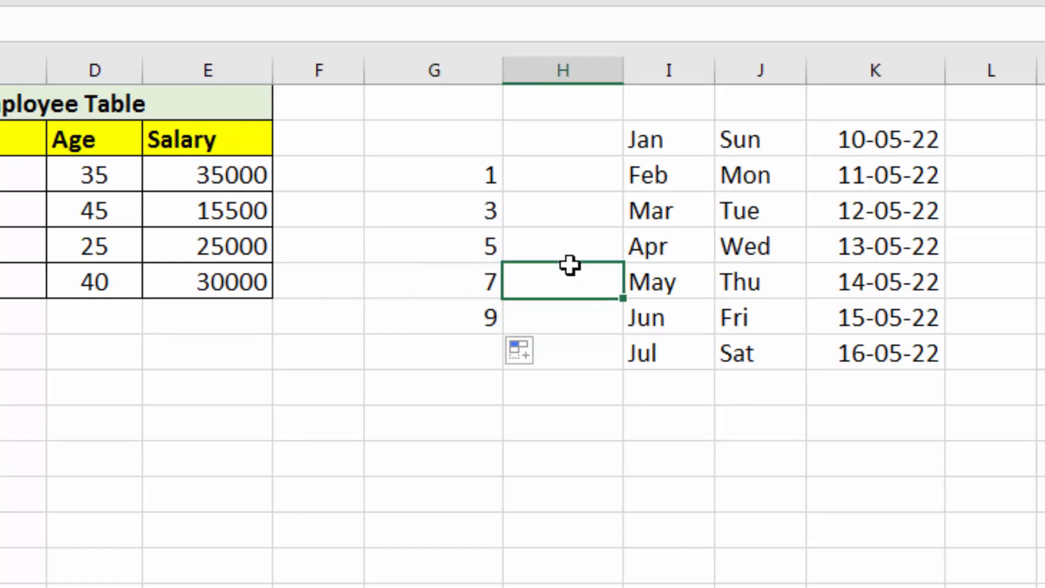
{"action": "left_click", "coordinate": [571, 250]}
{"action": "left_click", "coordinate": [572, 208]}
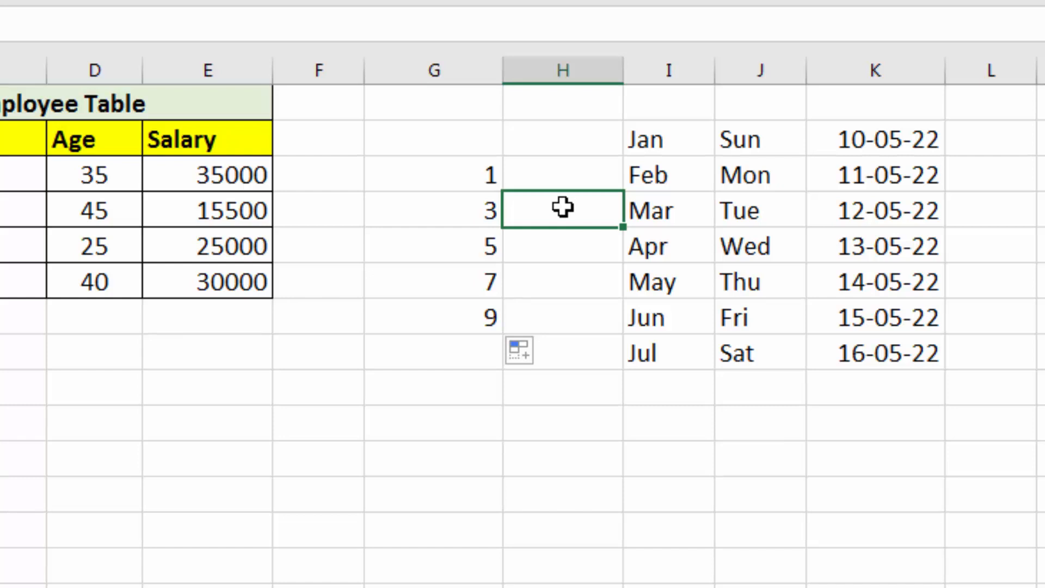
Clear the numbers below cell G3 and enter 2 in cell G4.
{"action": "left_click_drag", "start_coordinate": [430, 207], "coordinate": [431, 341]}
{"action": "key", "text": "Delete"}
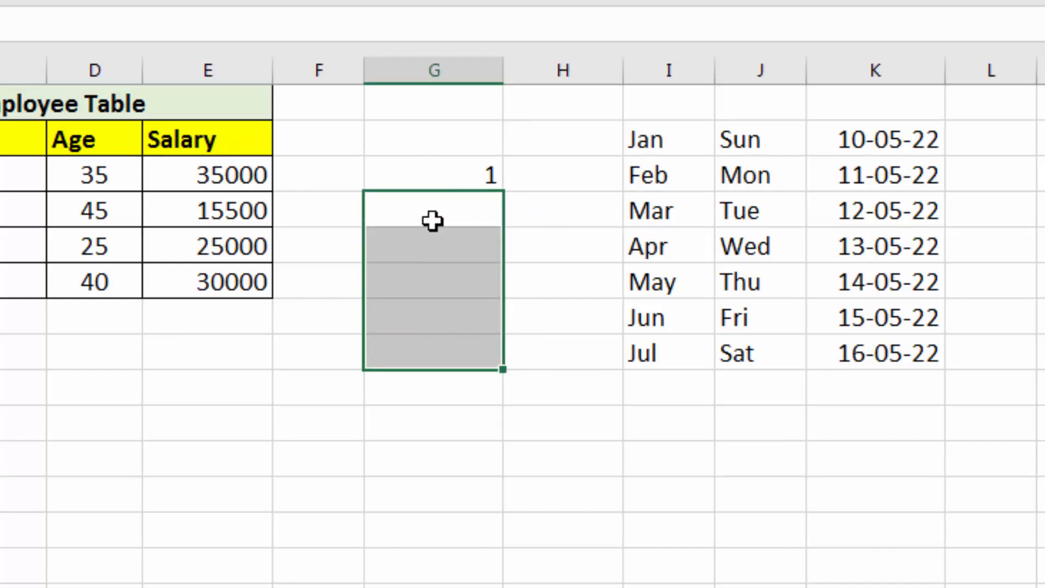
{"action": "left_click", "coordinate": [435, 219]}
{"action": "type", "text": "2"}
{"action": "key", "text": "Return"}
Fill the range G3:G11 with the numbers 1 to 9 using the Fill Series command.
{"action": "key", "text": "Up"}
{"action": "key", "text": "Up"}
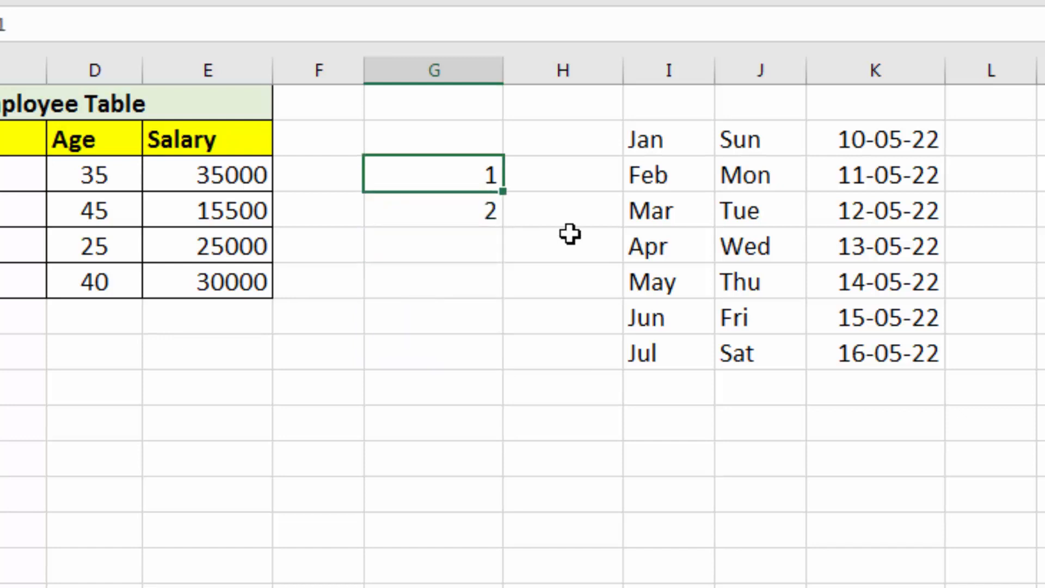
{"action": "key", "text": "shift+Down"}
{"action": "key", "text": "shift+Down"}
{"action": "key", "text": "shift+Down"}
{"action": "key", "text": "shift+Down"}
{"action": "key", "text": "shift+Down"}
{"action": "key", "text": "shift+Down"}
{"action": "key", "text": "shift+Down"}
{"action": "key", "text": "shift+Down"}
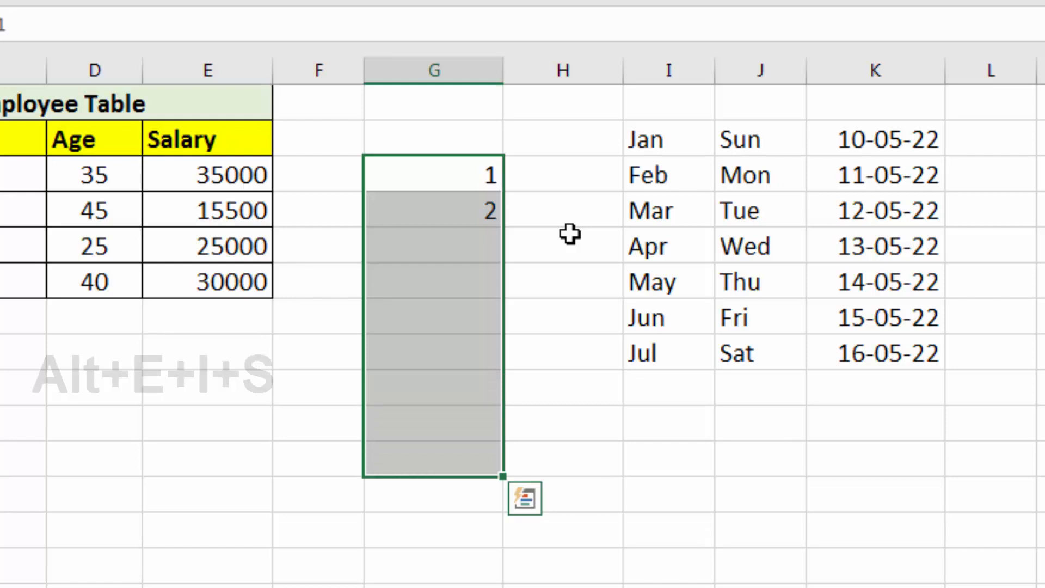
{"action": "key", "text": "alt+e"}
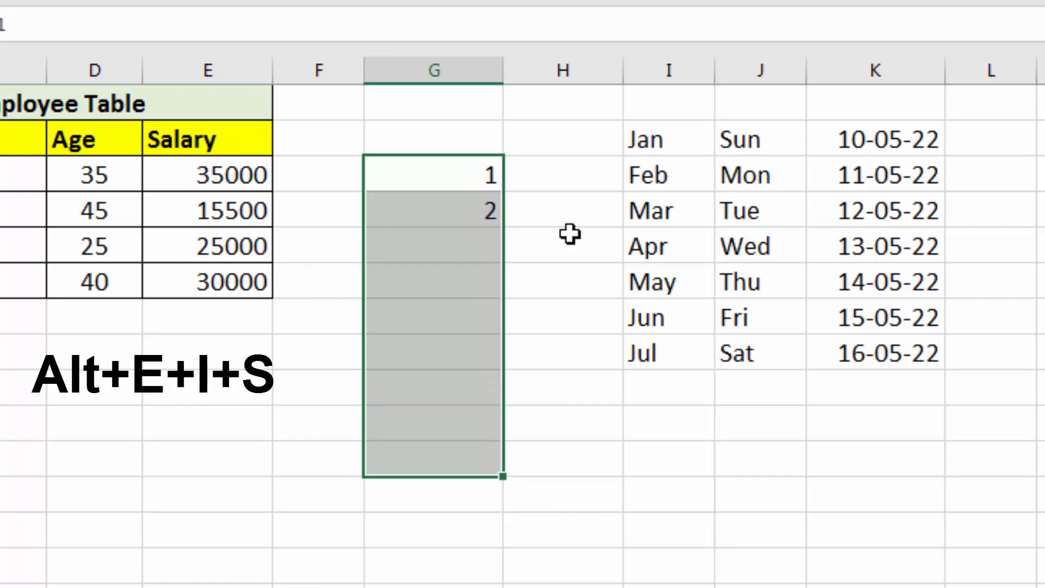
{"action": "key", "text": "i"}
{"action": "key", "text": "s"}
{"action": "key", "text": "Return"}
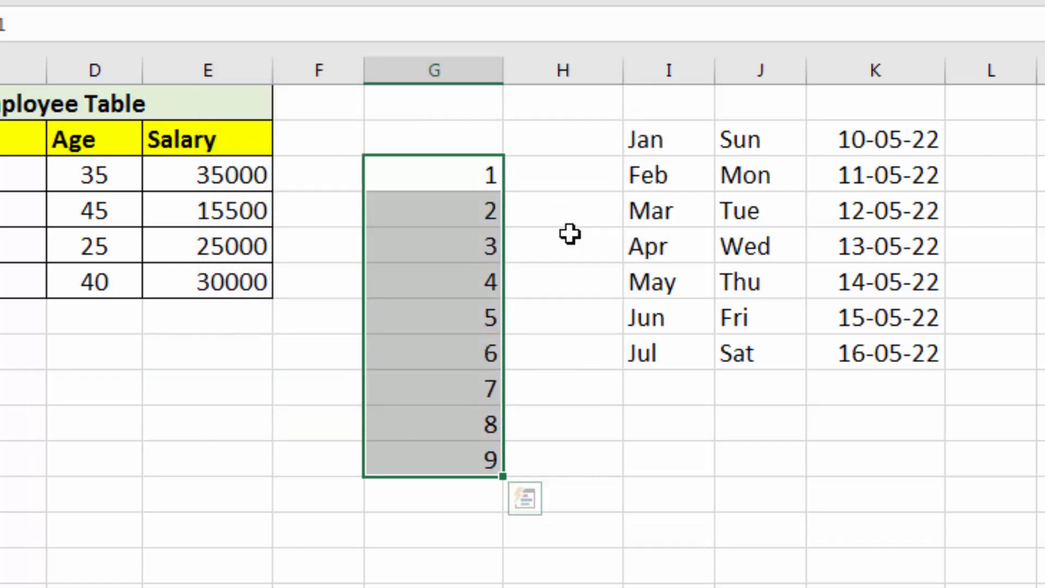
Clear the numbers from G3:G11 and enter 1 in cell G2.
{"action": "key", "text": "Delete"}
{"action": "key", "text": "Down"}
{"action": "key", "text": "Up"}
{"action": "key", "text": "Up"}
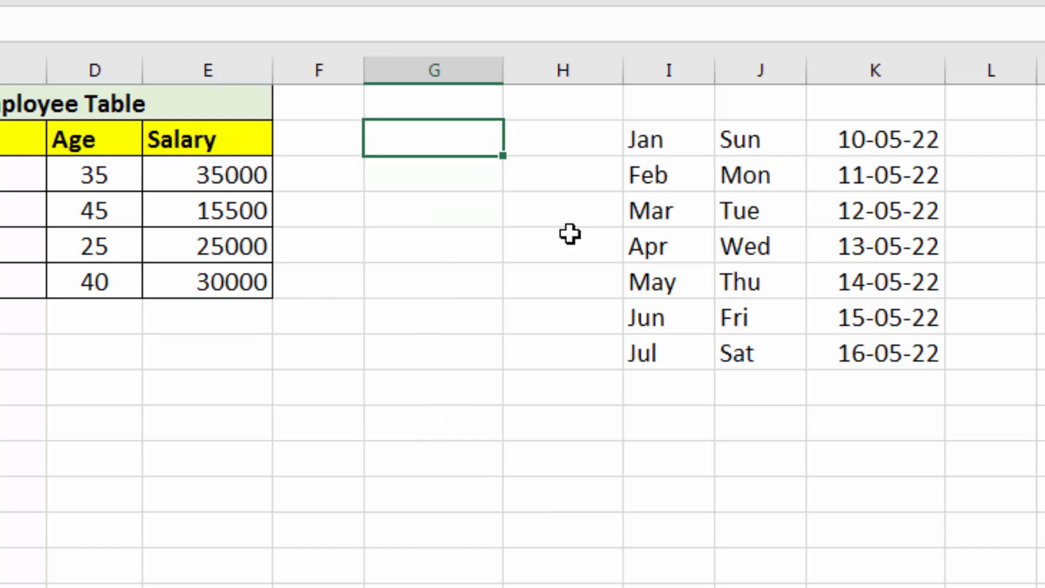
{"action": "type", "text": "1"}
{"action": "key", "text": "Return"}
{"action": "key", "text": "Up"}
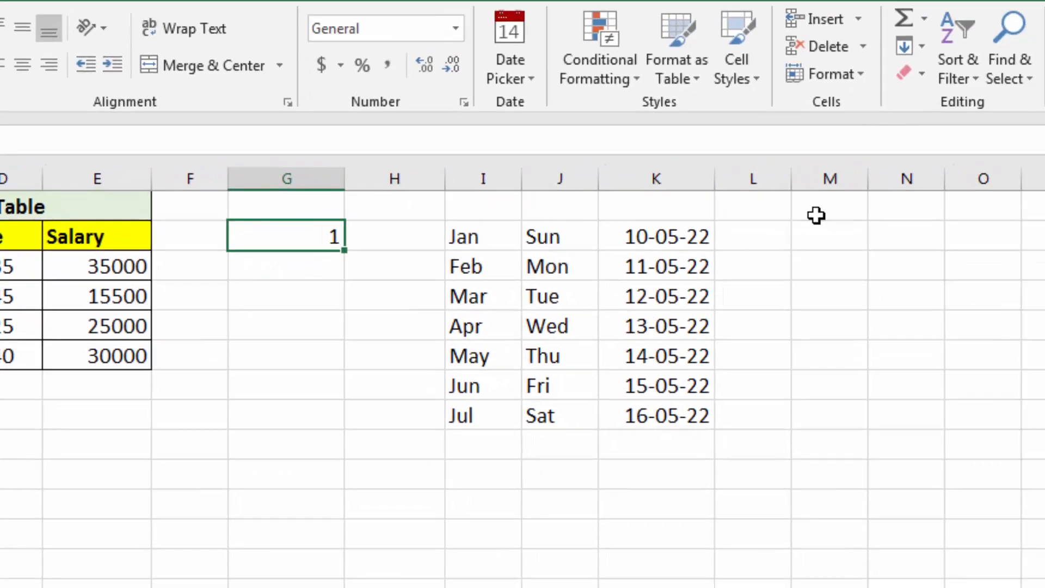
Fill a linear series down the column from cell G2 with step value 1 and stop value 20.
{"action": "left_click", "coordinate": [920, 46]}
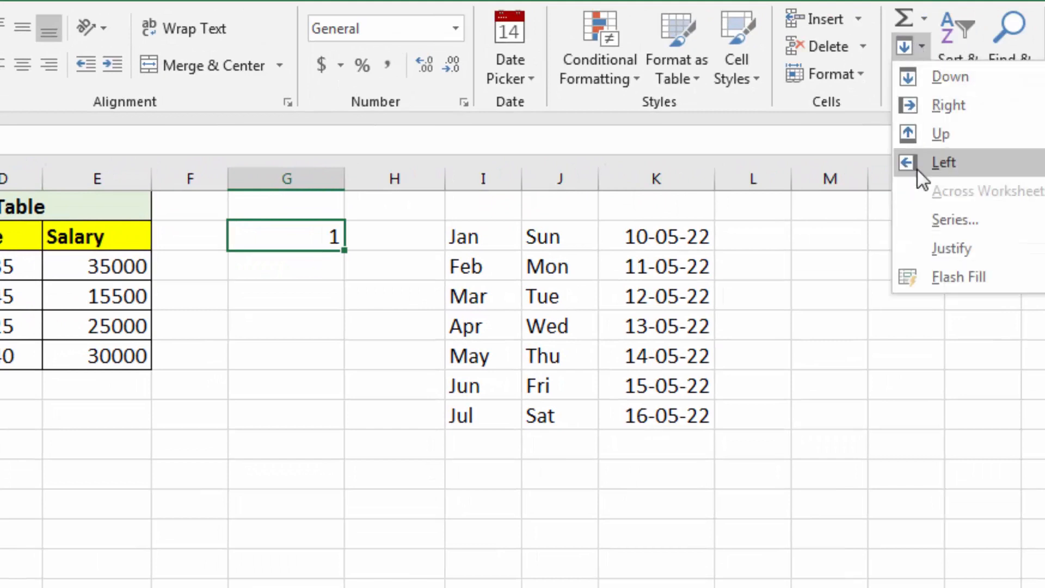
{"action": "left_click", "coordinate": [945, 224]}
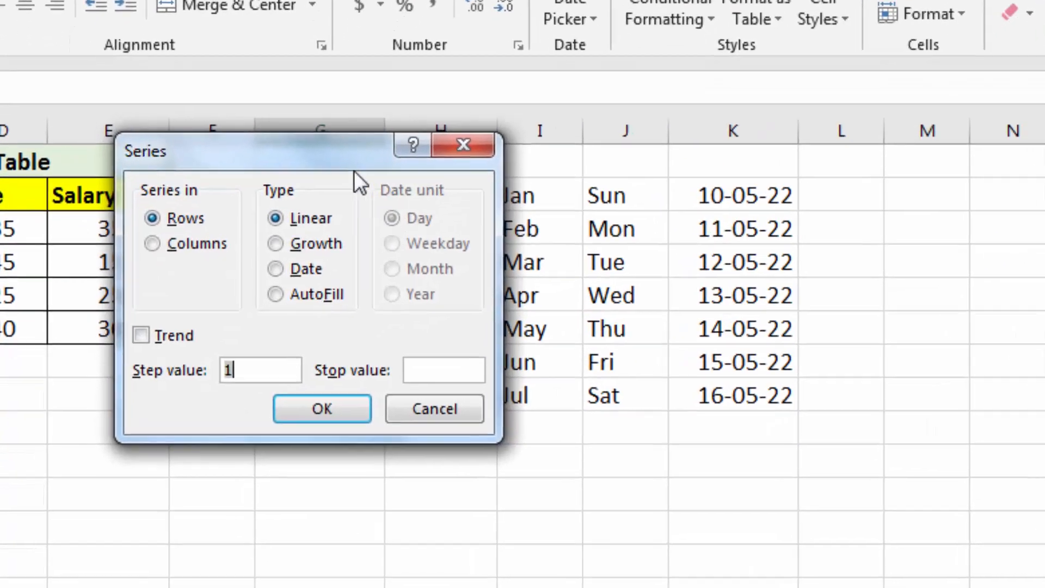
{"action": "left_click_drag", "start_coordinate": [348, 155], "coordinate": [714, 144]}
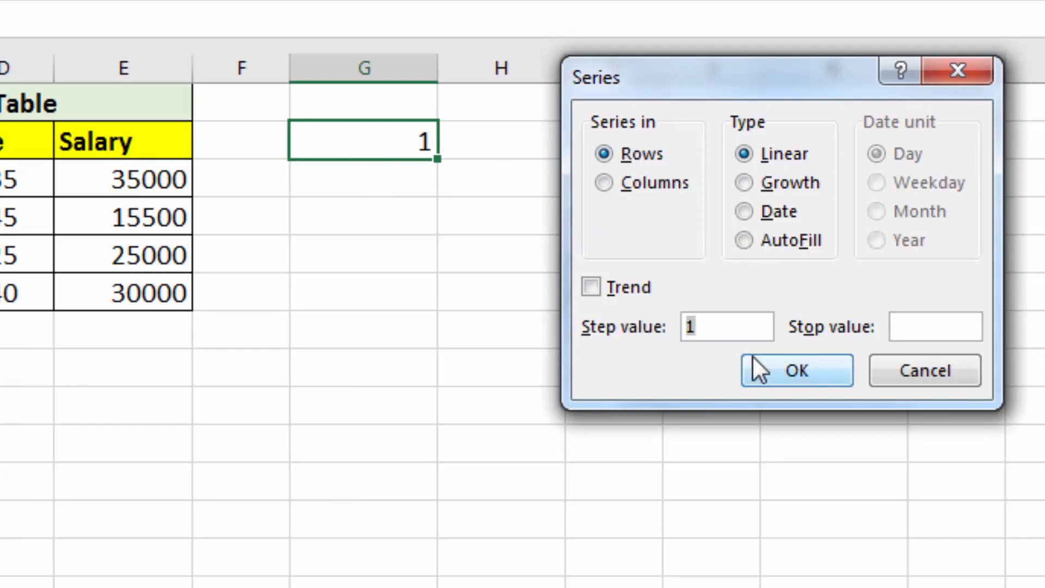
{"action": "left_click_drag", "start_coordinate": [726, 71], "coordinate": [625, 81]}
{"action": "left_click", "coordinate": [504, 193]}
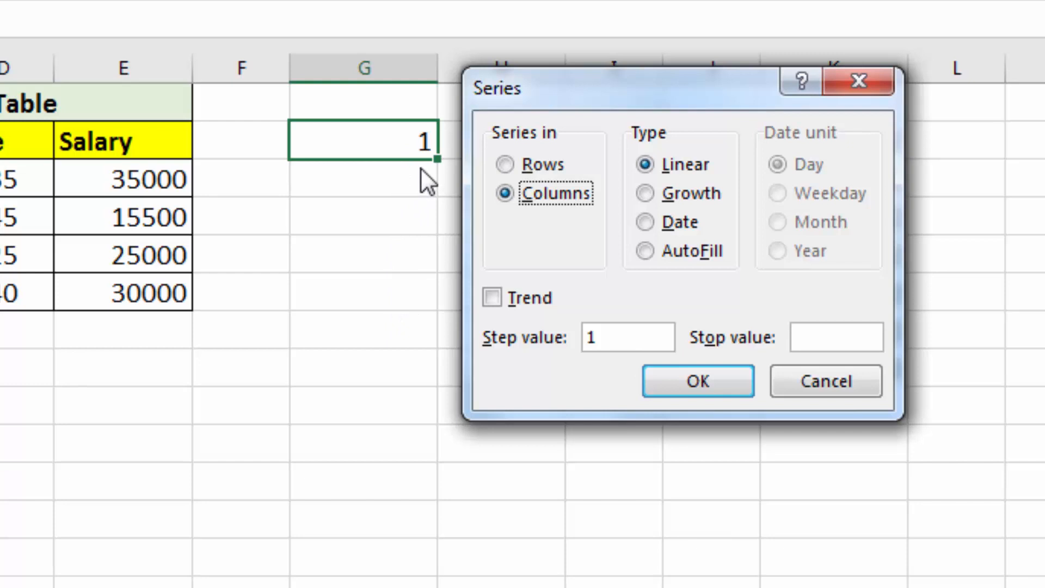
{"action": "left_click", "coordinate": [617, 340]}
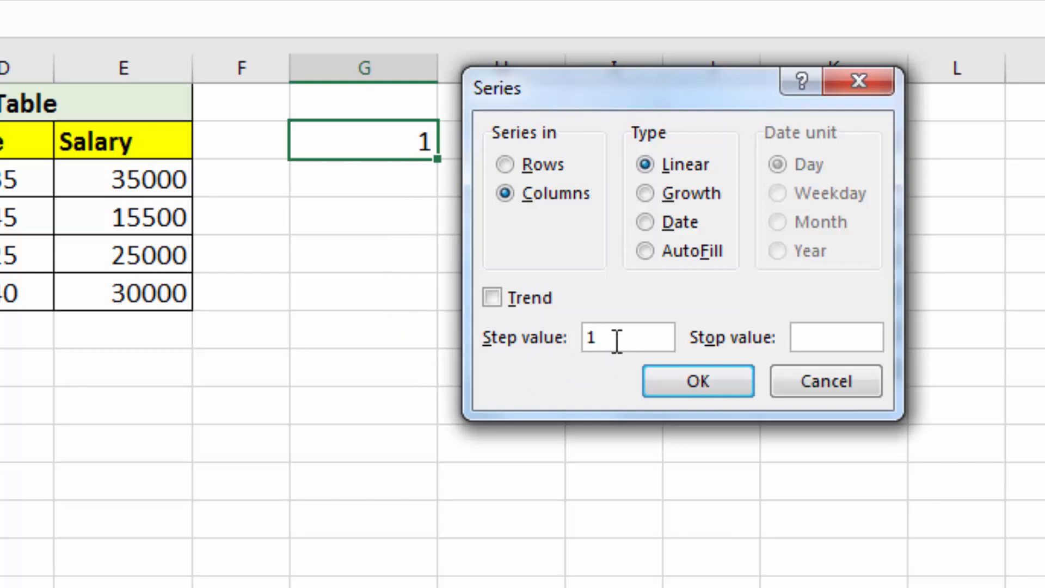
{"action": "left_click", "coordinate": [820, 335]}
{"action": "type", "text": "20"}
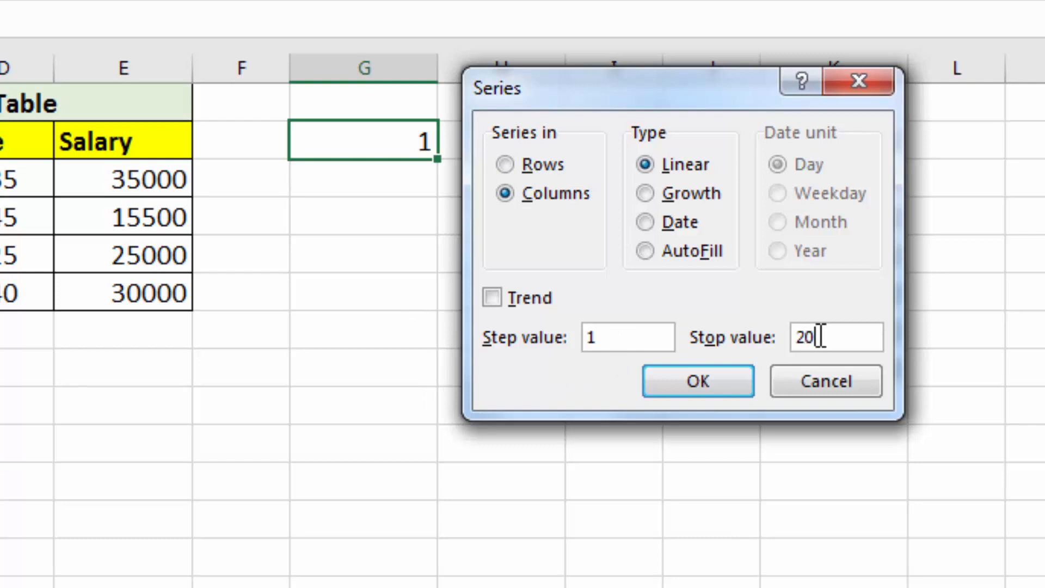
{"action": "left_click", "coordinate": [723, 387]}
{"action": "scroll", "coordinate": [608, 472], "scroll_direction": "down", "scroll_amount": 3}
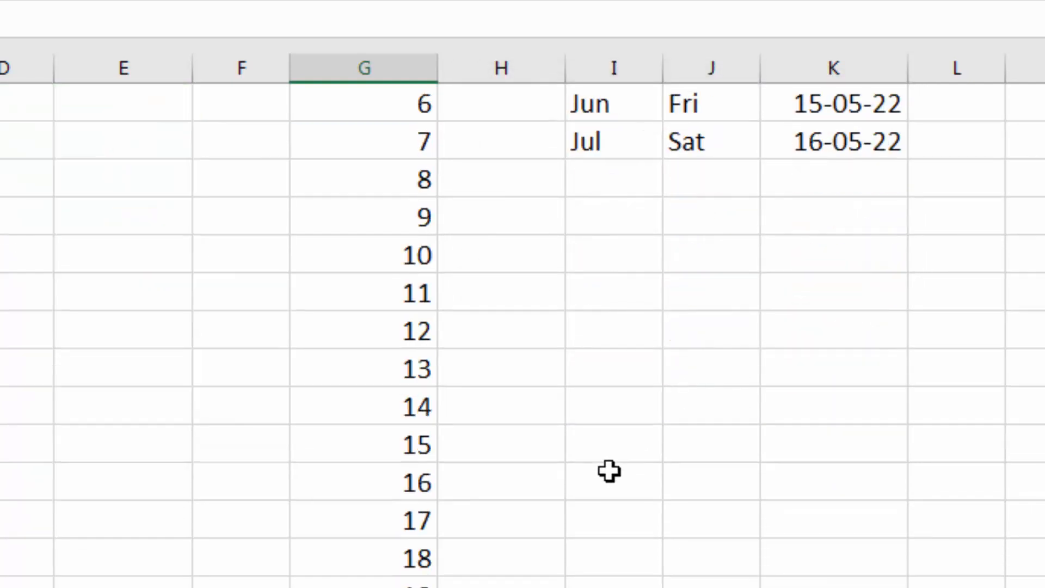
{"action": "scroll", "coordinate": [609, 472], "scroll_direction": "up", "scroll_amount": 3}
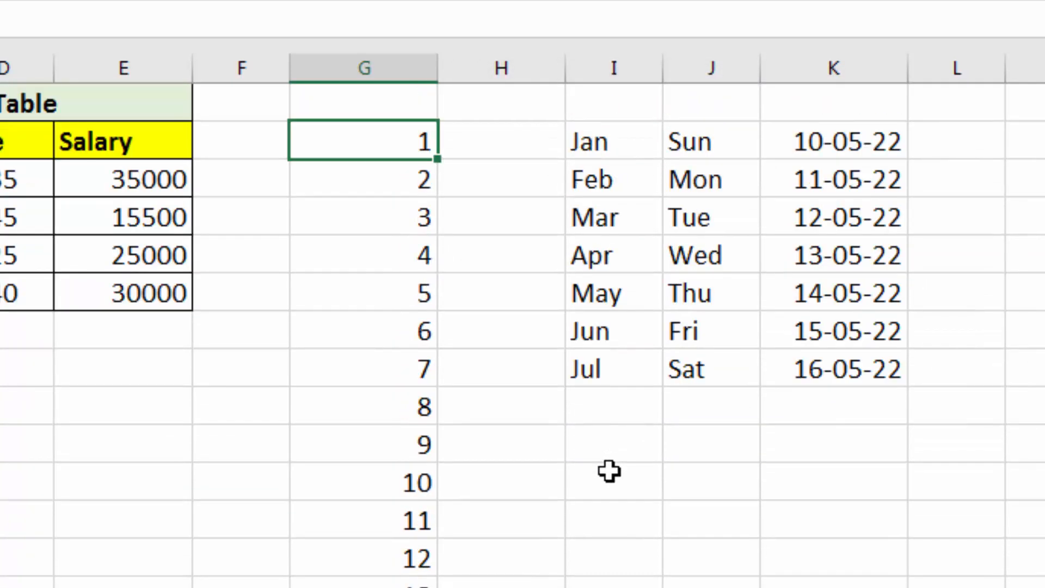
Undo the last series and fill a linear column series from G2 with step value 5 and stop value 50.
{"action": "key", "text": "ctrl+z"}
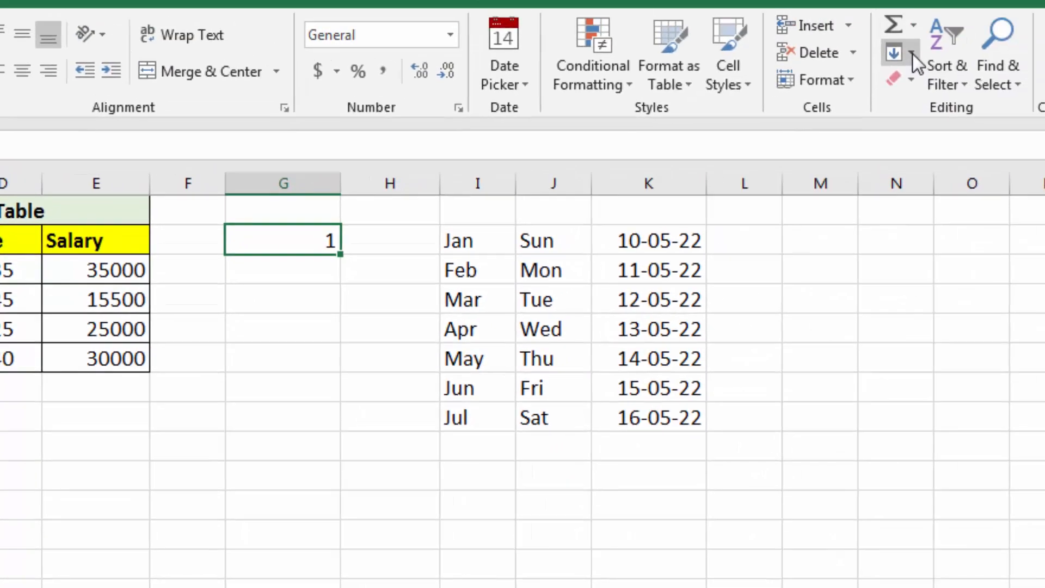
{"action": "left_click", "coordinate": [912, 53]}
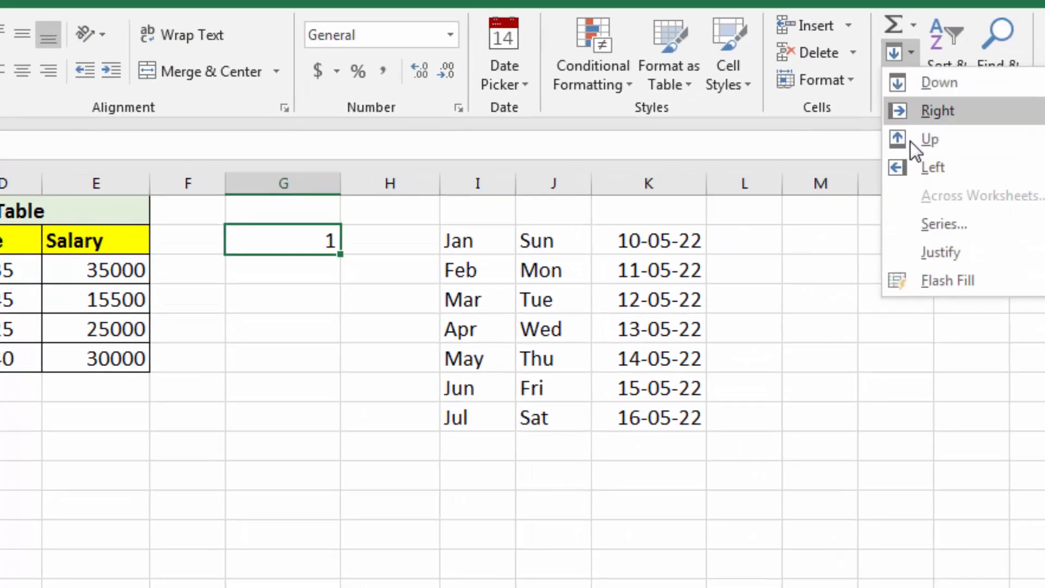
{"action": "left_click", "coordinate": [925, 222]}
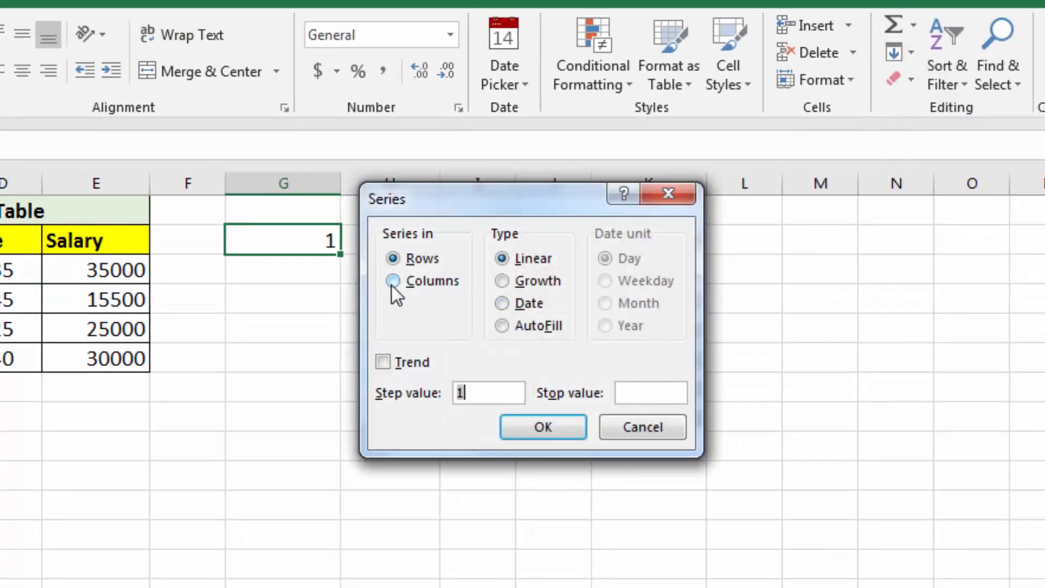
{"action": "left_click", "coordinate": [392, 281]}
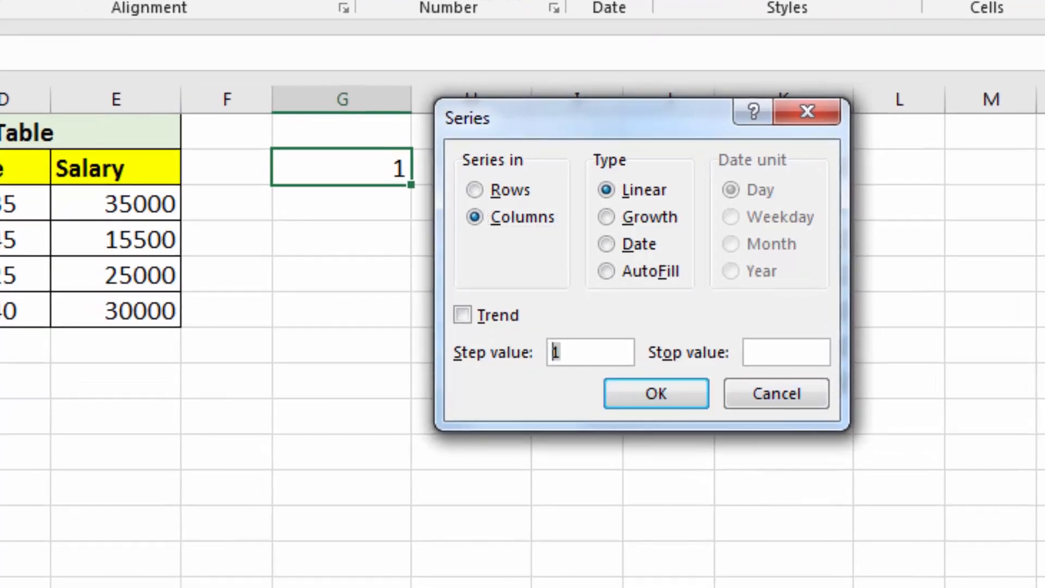
{"action": "type", "text": "5"}
{"action": "left_click", "coordinate": [802, 350]}
{"action": "type", "text": "50"}
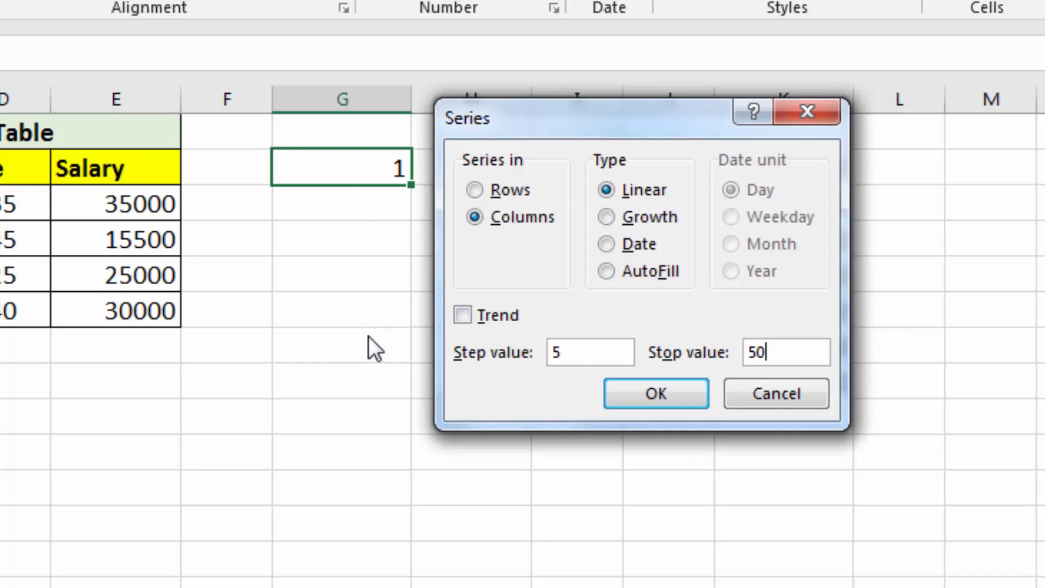
{"action": "left_click", "coordinate": [644, 398]}
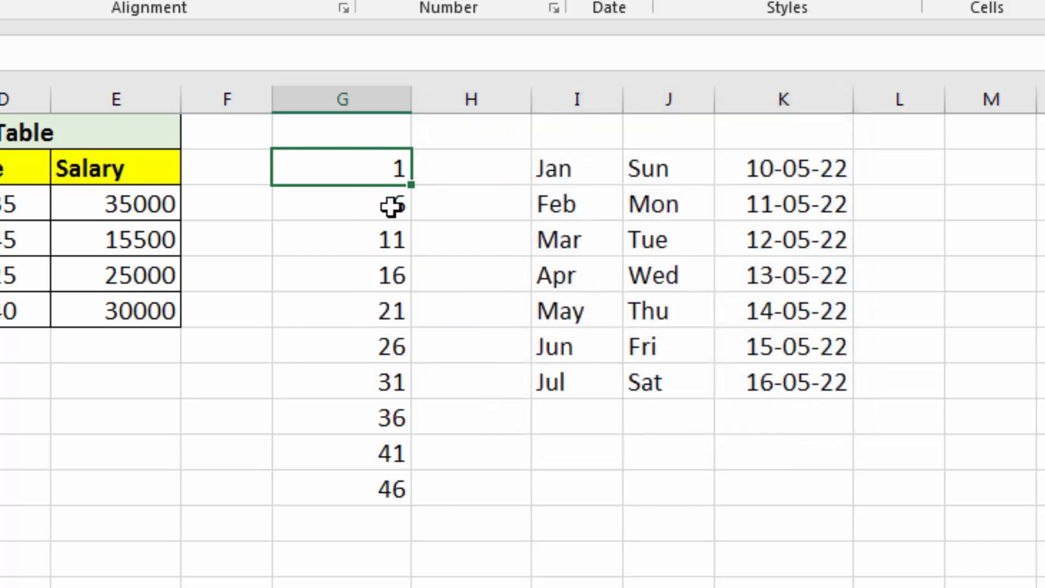
{"action": "left_click", "coordinate": [402, 488]}
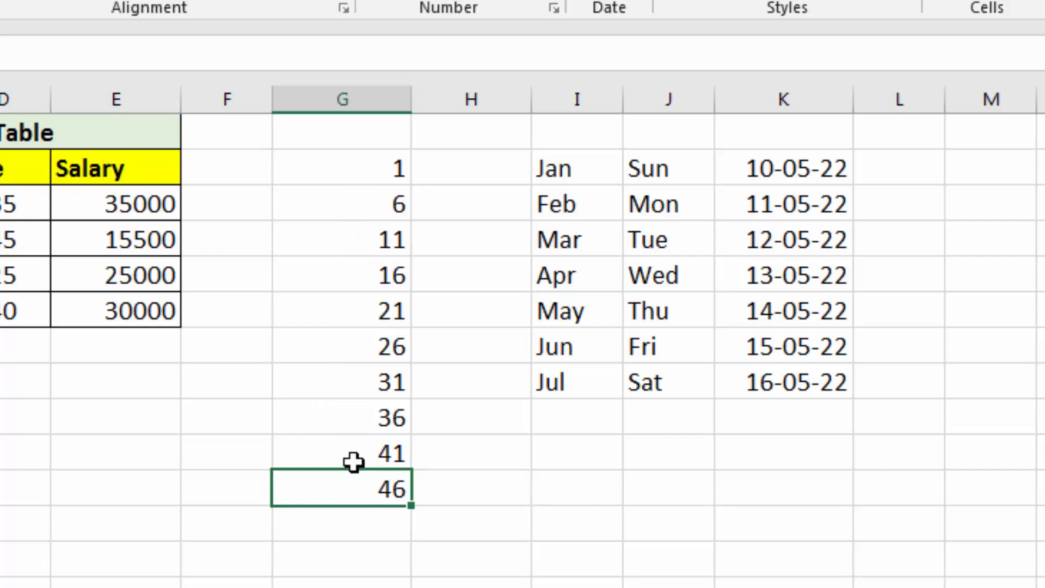
Undo the step-5 series and clear the number from cell G2.
{"action": "key", "text": "ctrl+z"}
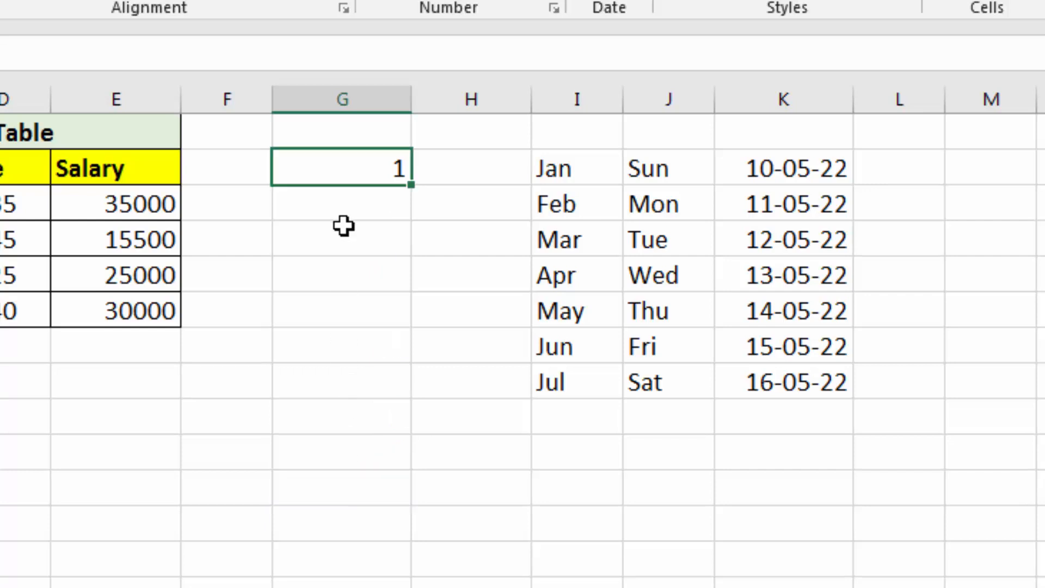
{"action": "key", "text": "Delete"}
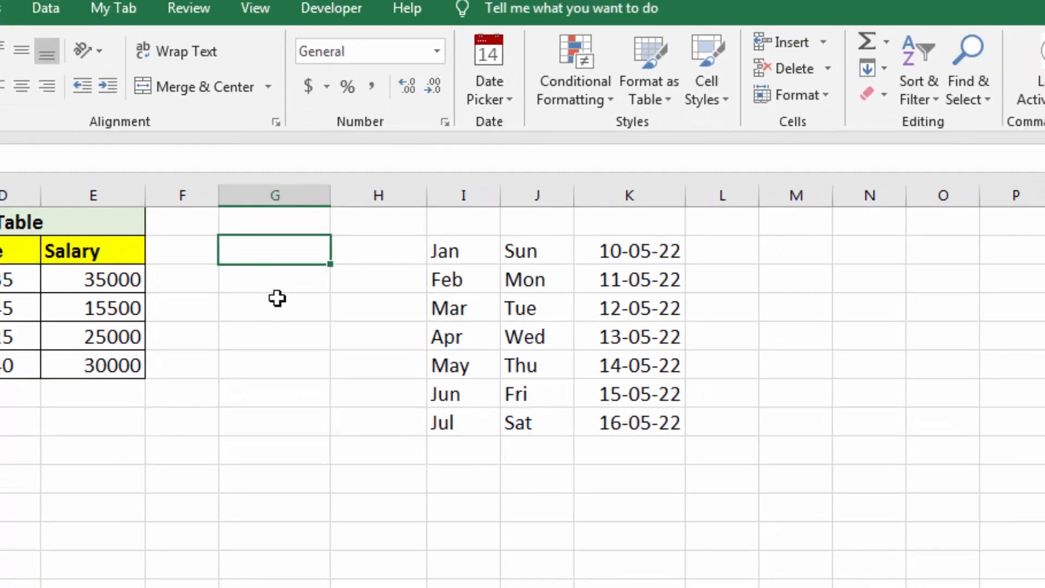
{"action": "left_click", "coordinate": [871, 69]}
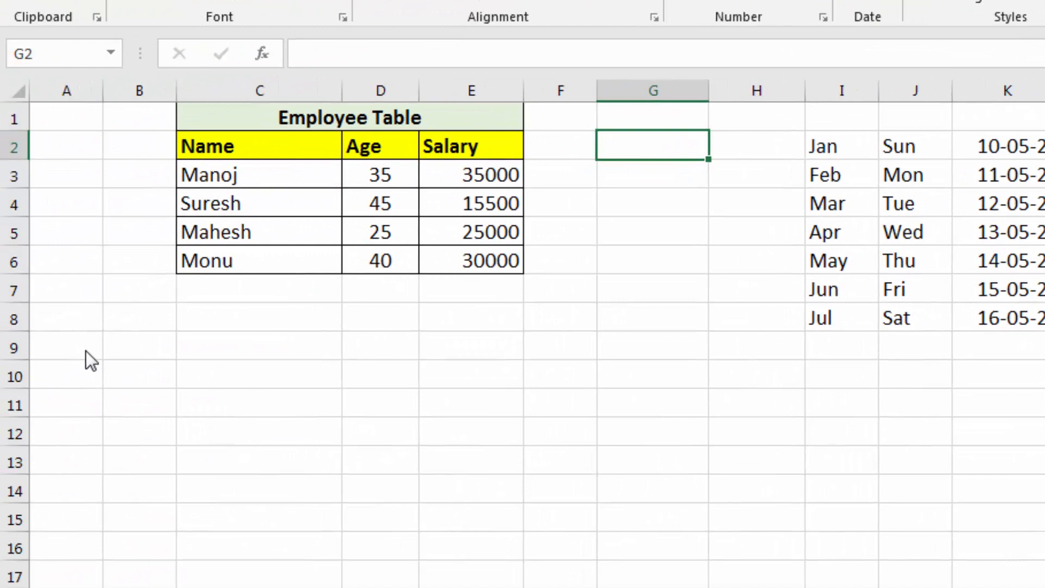
Select cell A9 beside the employee table and switch to the blank worksheet.
{"action": "left_click", "coordinate": [85, 349]}
{"action": "left_click", "coordinate": [86, 350]}
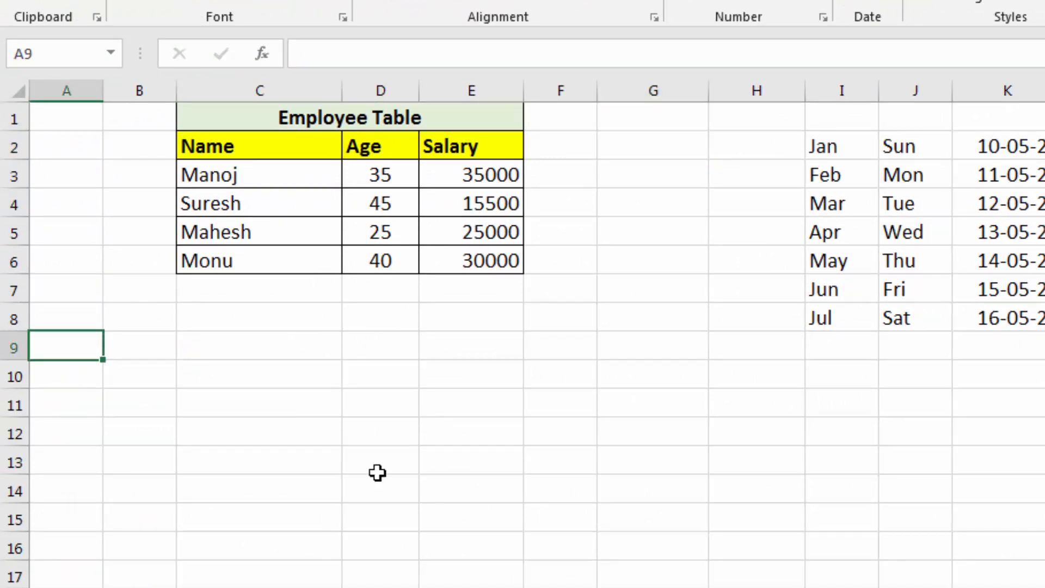
{"action": "left_click", "coordinate": [234, 586]}
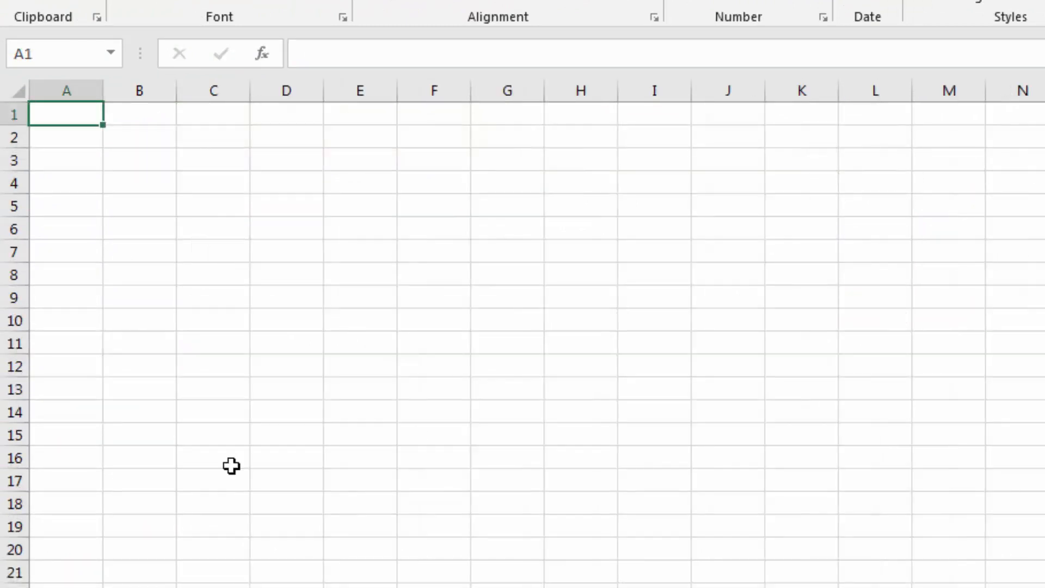
Enter a long line of random filler words as a single text entry in cell A3 of the blank worksheet.
{"action": "left_click", "coordinate": [71, 159]}
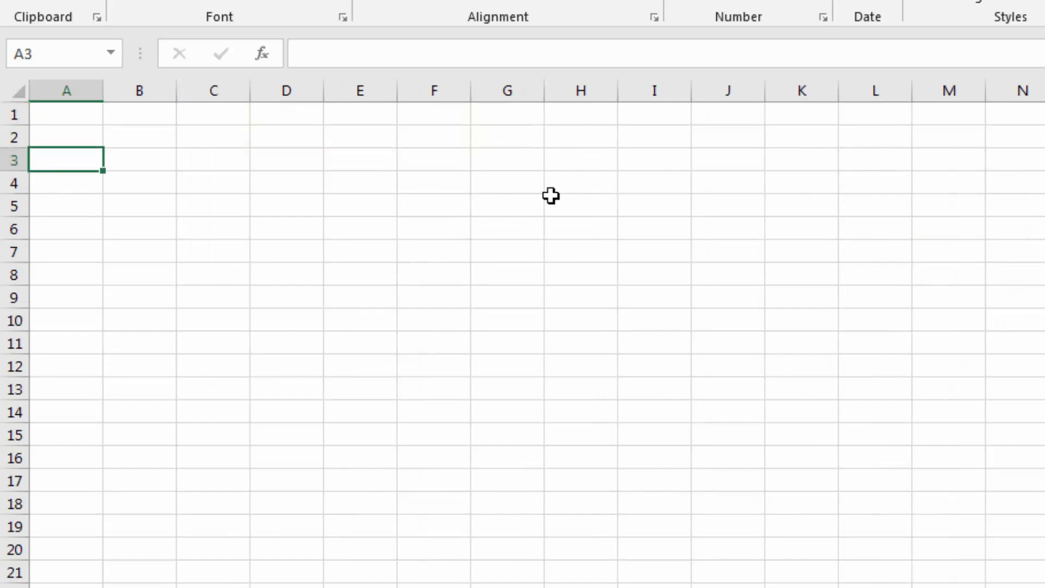
{"action": "type", "text": "jk hkdhf hklf"}
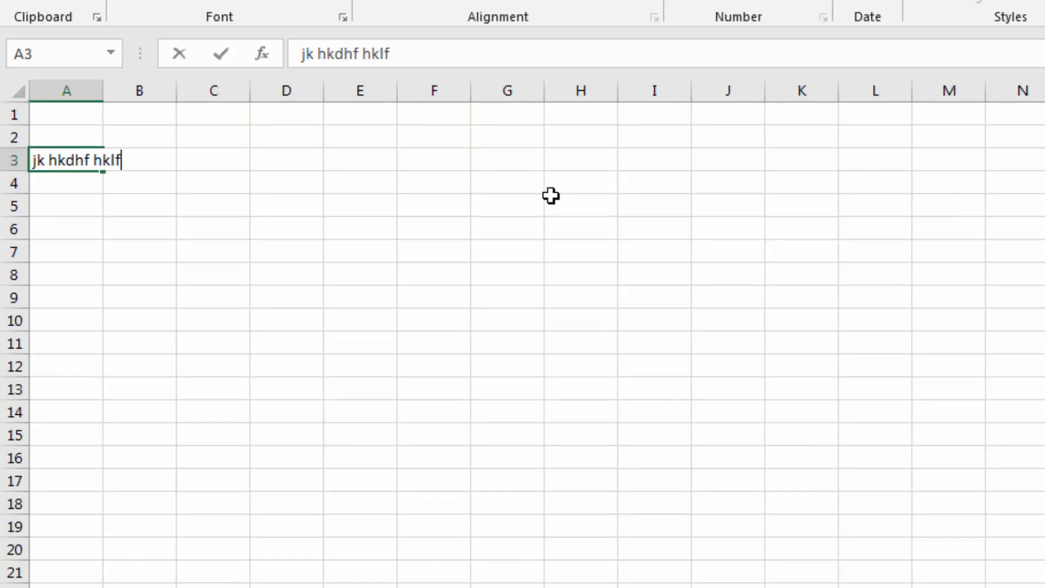
{"action": "type", "text": "dhfk lh kfllkdhflk dkjdlfdg kjdg"}
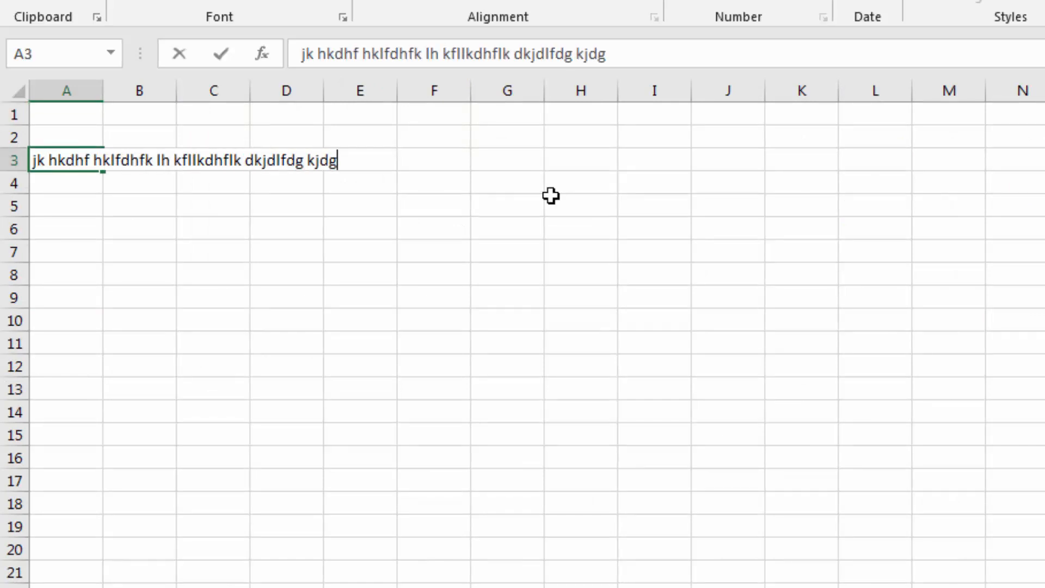
{"action": "type", "text": "fkj dkjdgkjf jhfdkj kjdgfkj kjdgfkj dkjgfkj kj"}
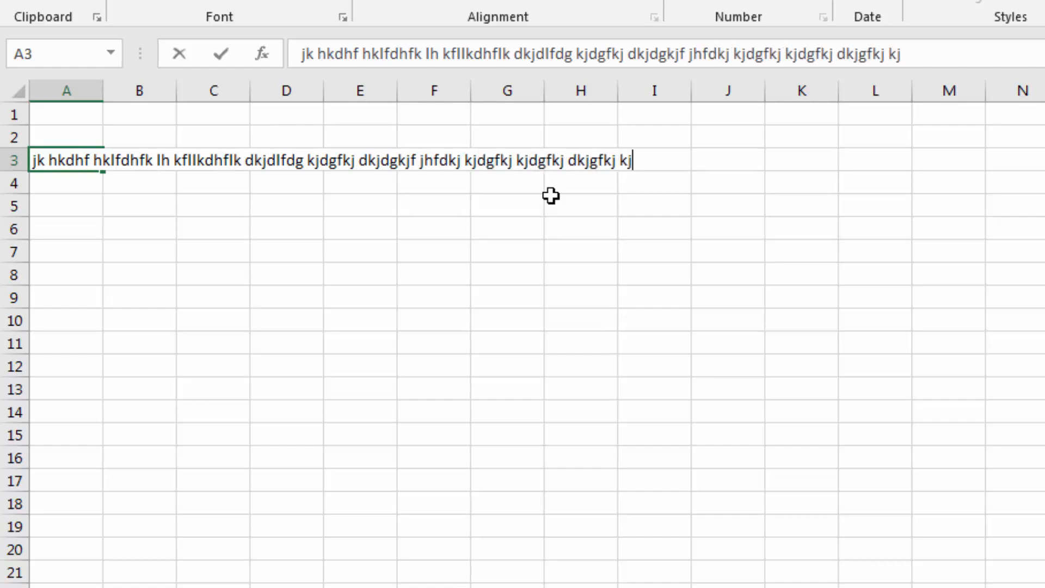
{"action": "type", "text": "gkjjdg kjdgjkdg kgkjfdg kj"}
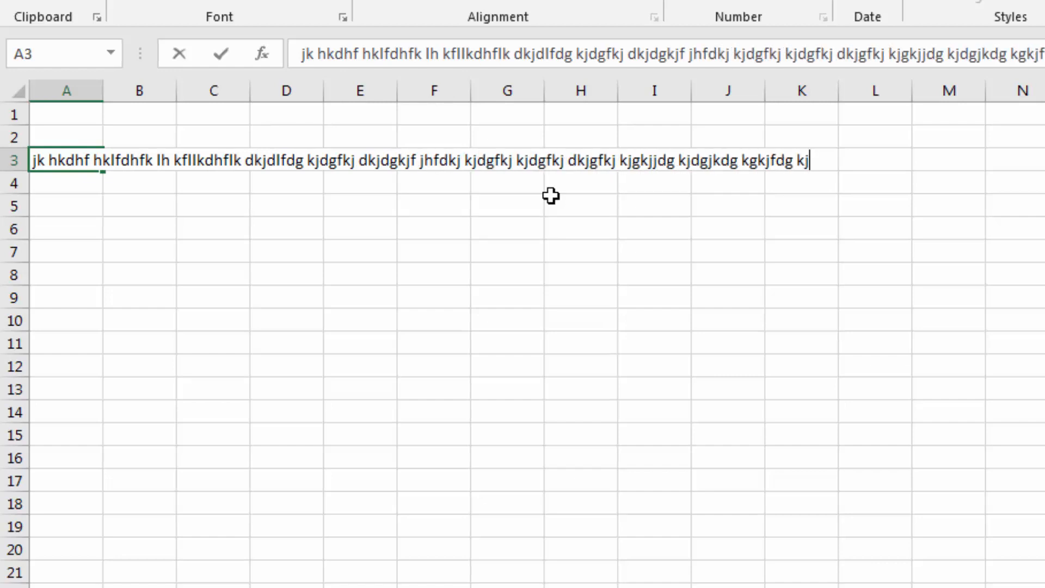
{"action": "type", "text": "gkjf kjdgf g;jdhflkd hfldhlkhf kl;dl "}
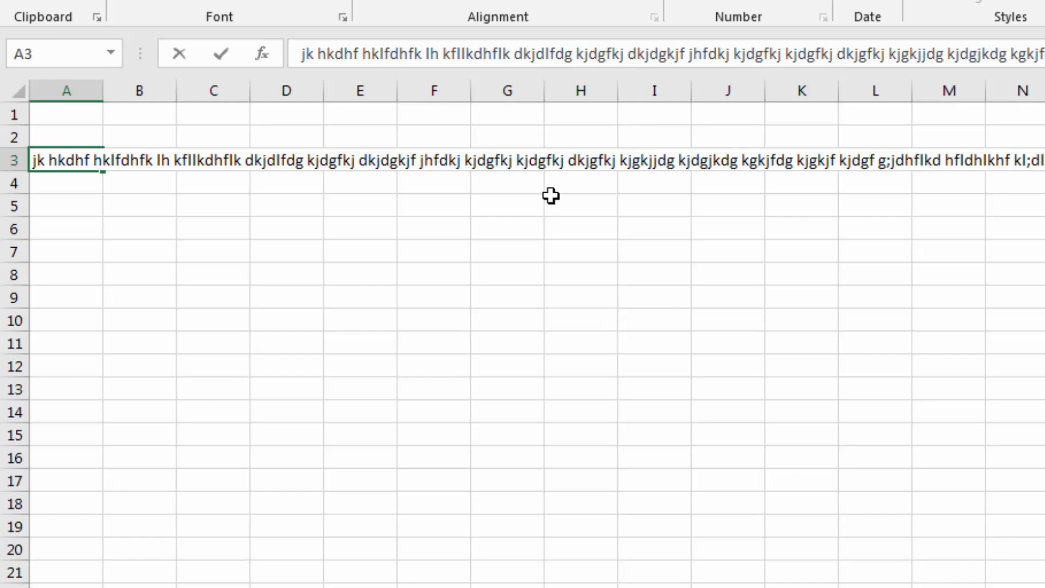
{"action": "type", "text": "kjdgkjd gfkljgkjdgf kjg"}
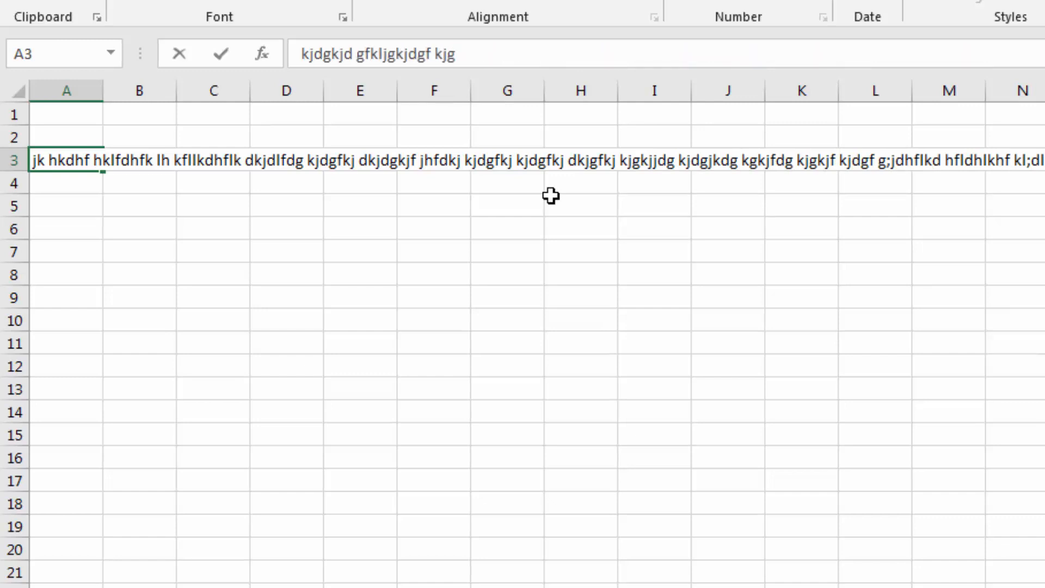
{"action": "type", "text": "gfk jdkjgdgf kjdgkjdgf kjdgkjd fgkjdfg kdjgkjd"}
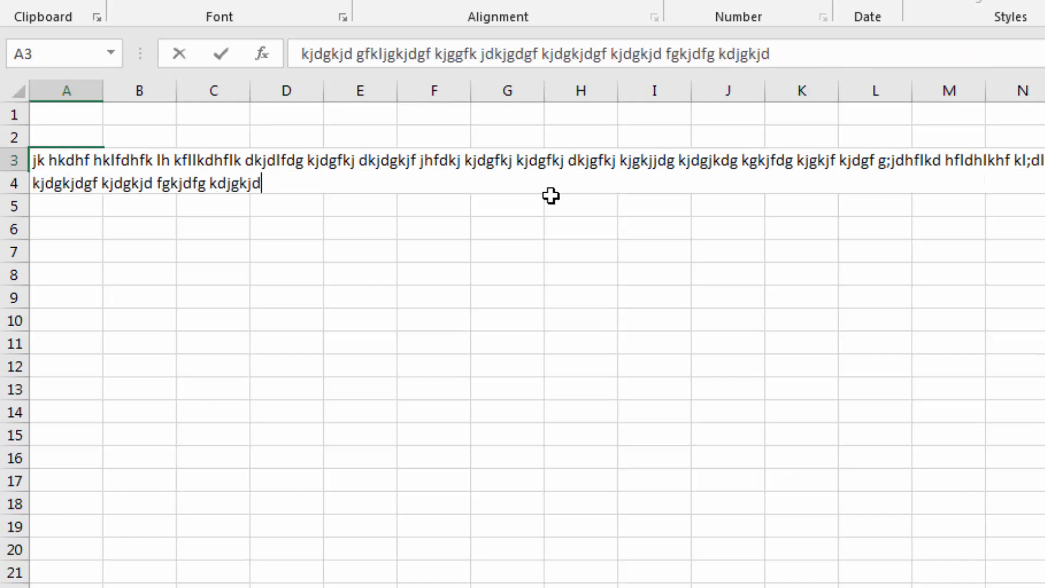
{"action": "type", "text": " fkjgfkjdgf kdjgfkjd gkjdf dfkjdgfkj d"}
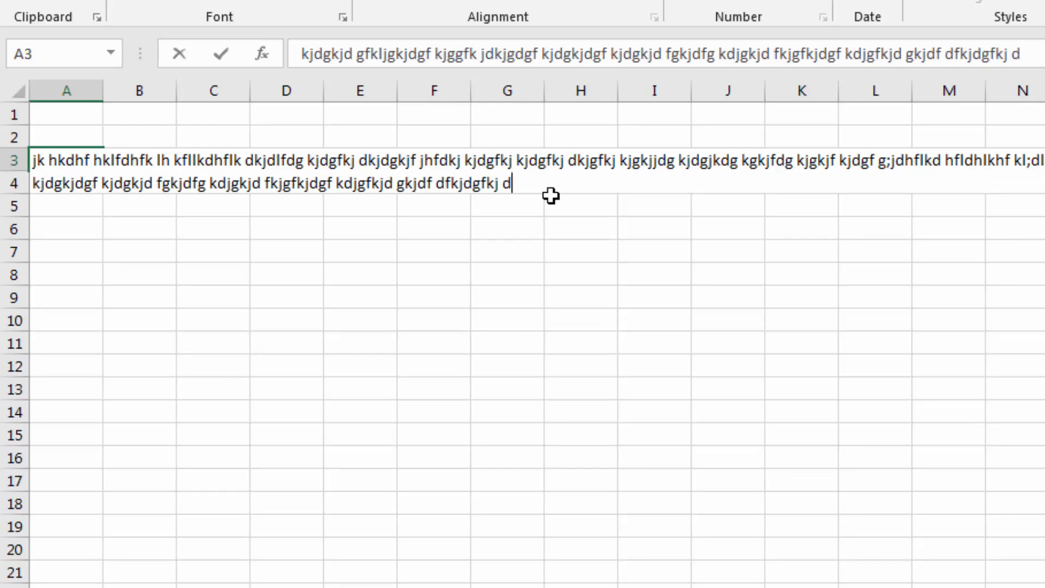
{"action": "type", "text": "fg dkgfkjdf dkjgfkjd fkjdgf"}
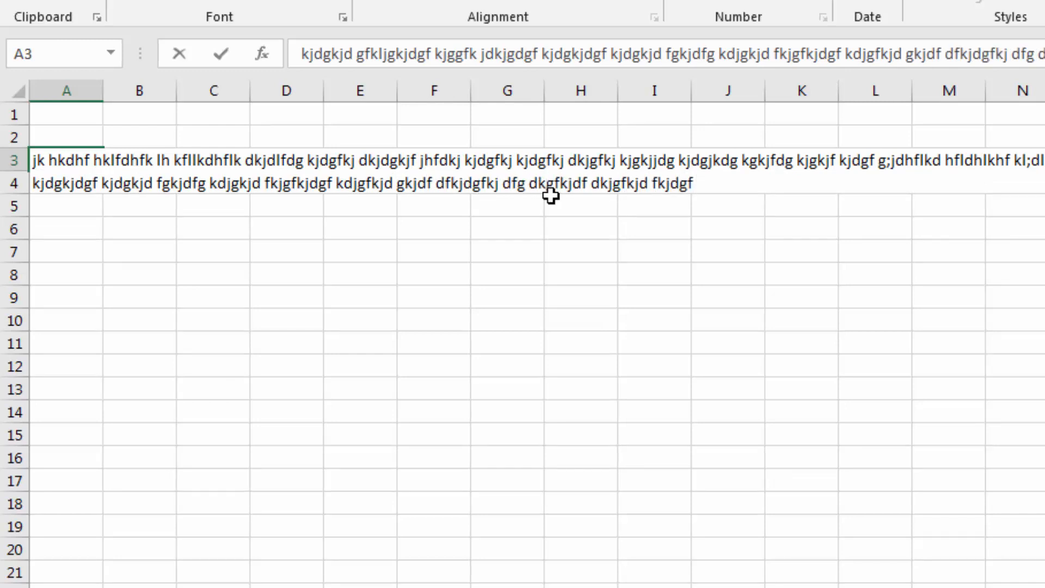
{"action": "key", "text": "Return"}
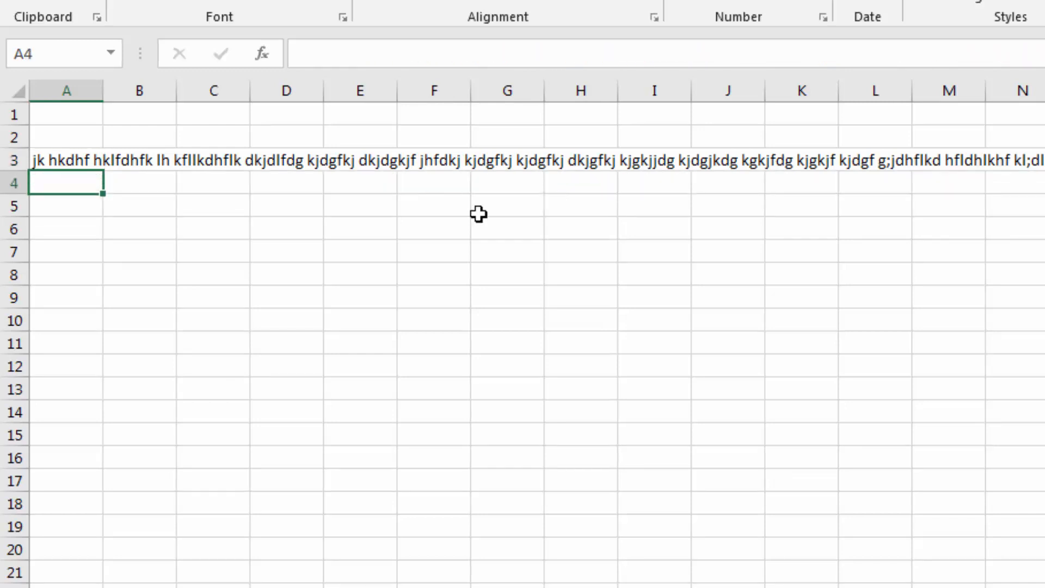
Apply Fill Justify to range A3:E12 to break the long A3 text into lines across that width.
{"action": "left_click", "coordinate": [68, 160]}
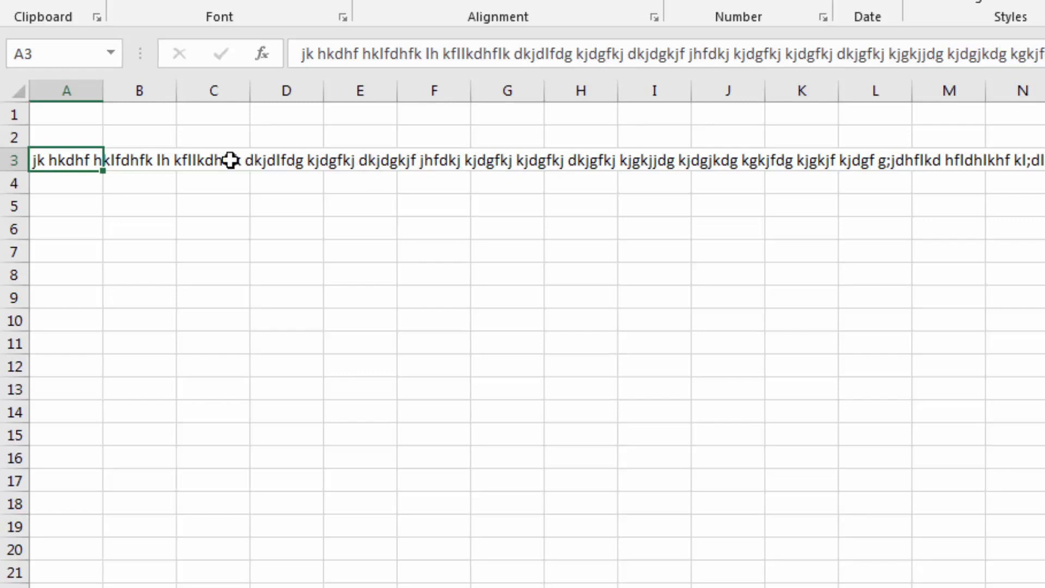
{"action": "left_click_drag", "start_coordinate": [57, 159], "coordinate": [361, 357]}
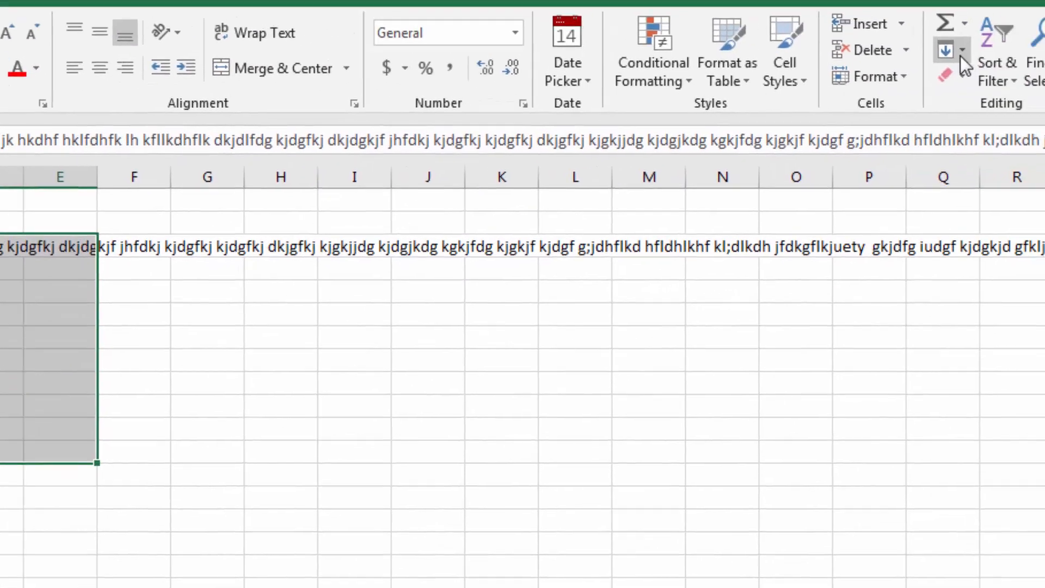
{"action": "left_click", "coordinate": [950, 54]}
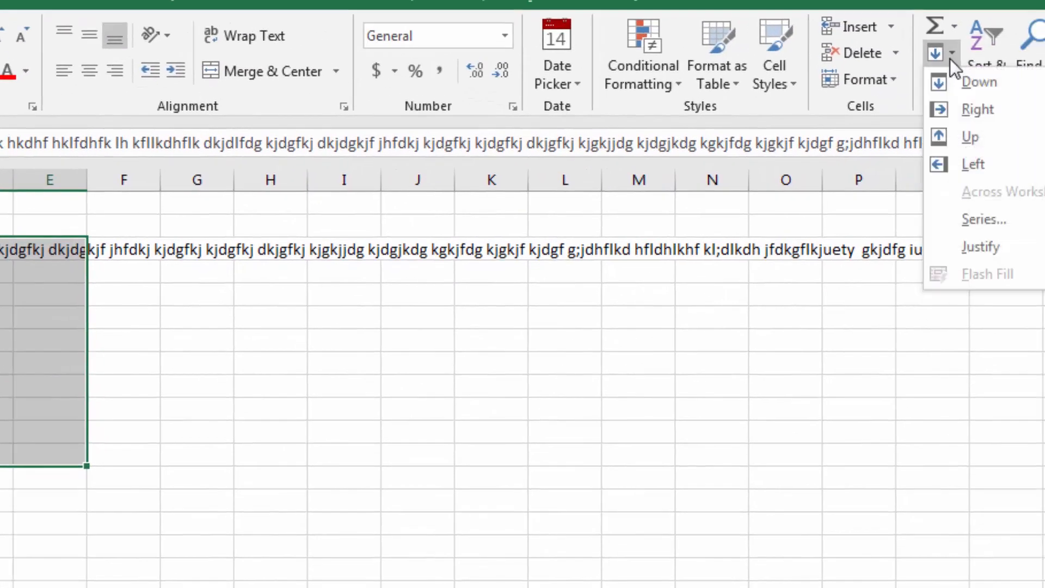
{"action": "left_click", "coordinate": [982, 247]}
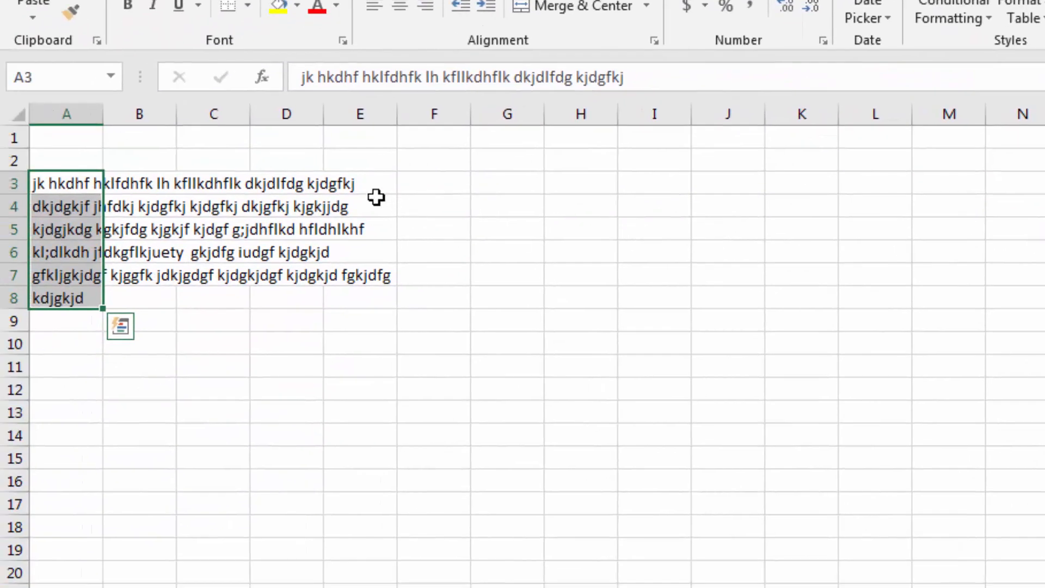
Examine cells in columns A to C of rows 3 to 8 to check where the justified text is stored.
{"action": "left_click", "coordinate": [376, 197]}
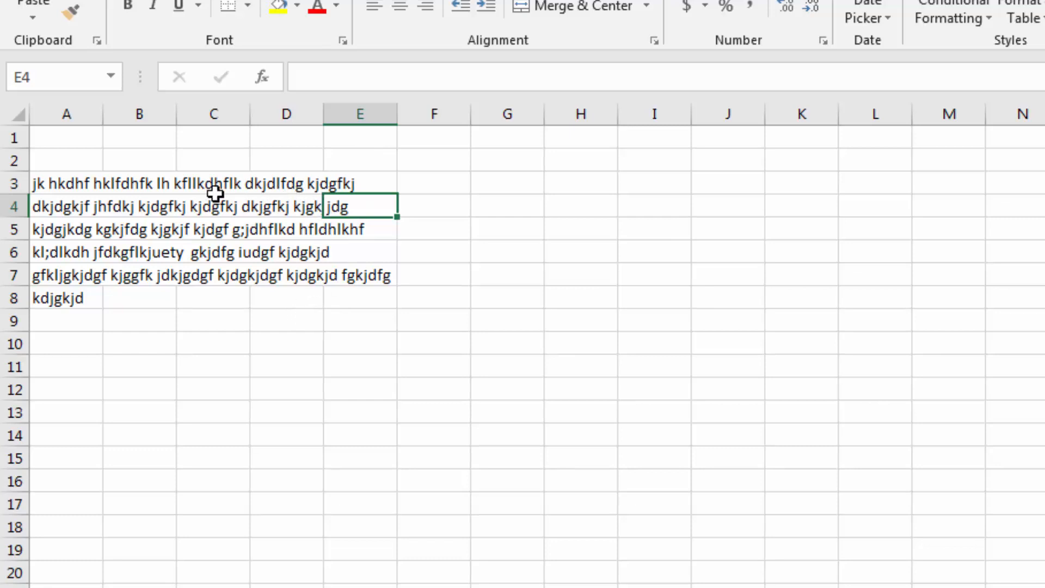
{"action": "left_click", "coordinate": [72, 183]}
{"action": "left_click", "coordinate": [60, 207]}
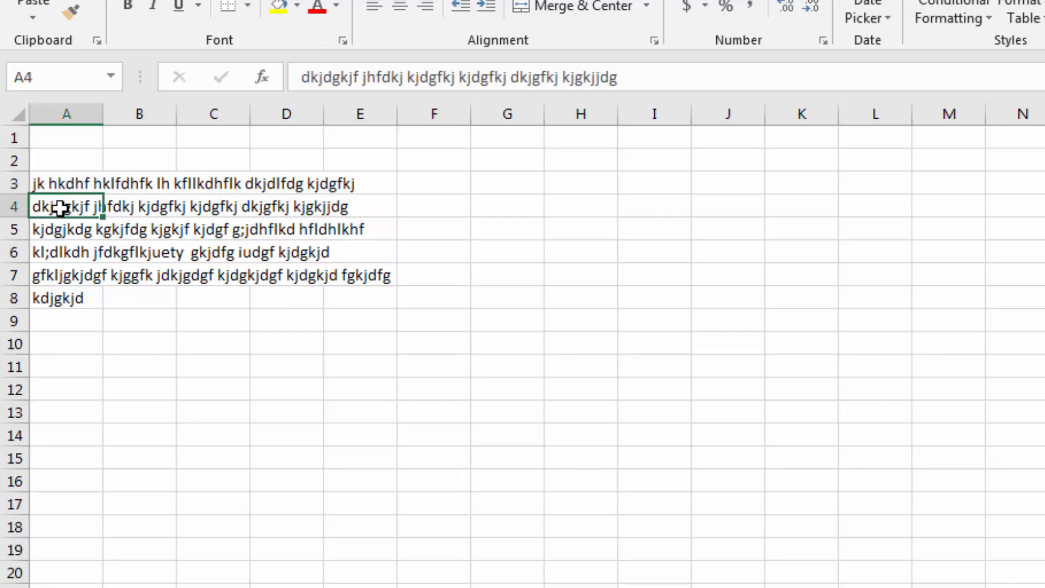
{"action": "left_click", "coordinate": [60, 234]}
{"action": "left_click", "coordinate": [60, 254]}
{"action": "left_click", "coordinate": [62, 274]}
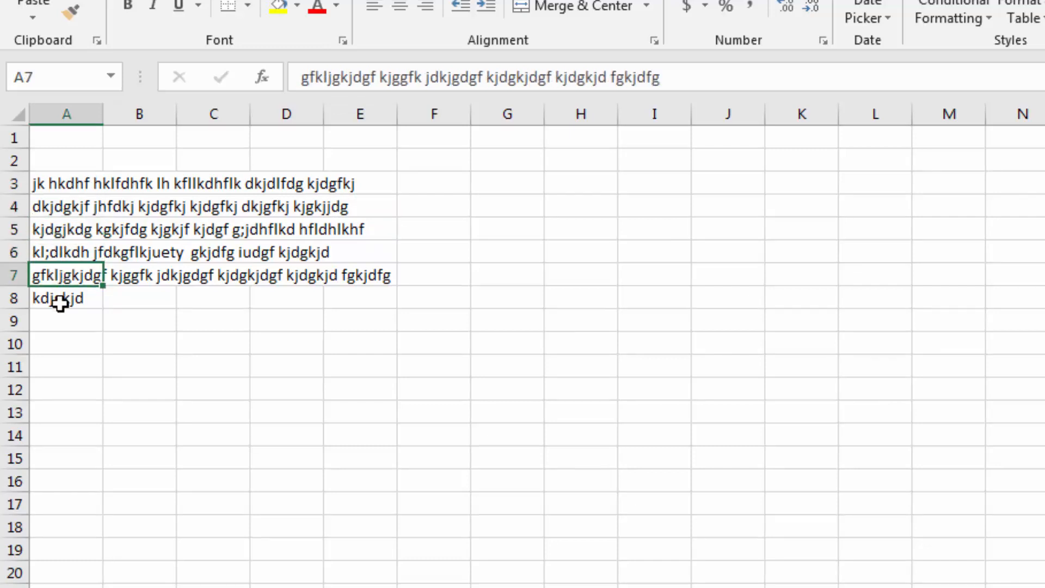
{"action": "left_click", "coordinate": [60, 299]}
{"action": "left_click", "coordinate": [123, 185]}
{"action": "left_click", "coordinate": [130, 207]}
{"action": "left_click", "coordinate": [139, 226]}
{"action": "left_click", "coordinate": [140, 275]}
{"action": "left_click", "coordinate": [215, 179]}
{"action": "left_click", "coordinate": [215, 228]}
{"action": "left_click", "coordinate": [217, 245]}
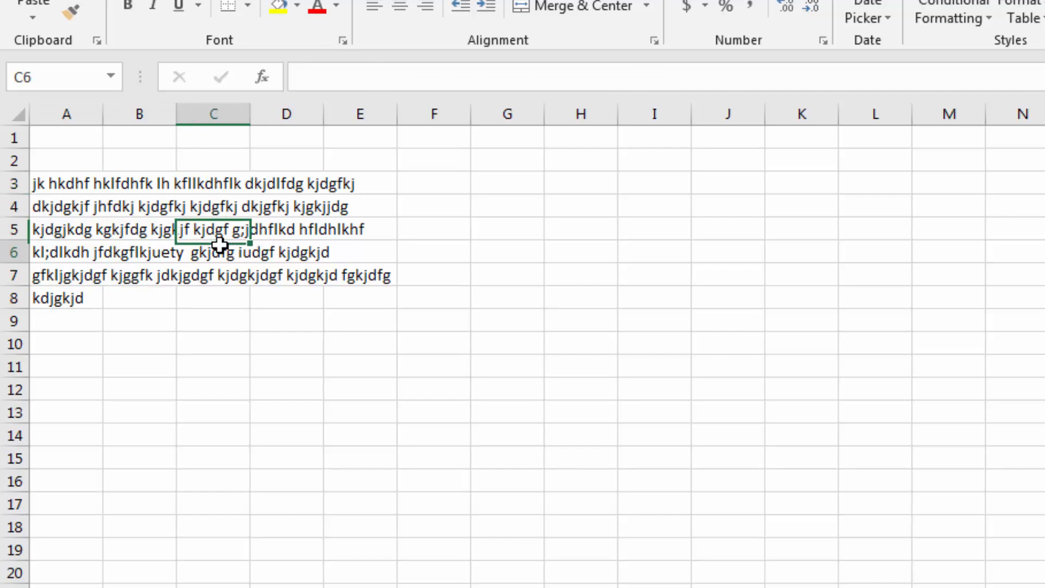
{"action": "left_click", "coordinate": [217, 274]}
Widen column A until all the justified text lines fit inside it and check cells A3 and A7.
{"action": "left_click_drag", "start_coordinate": [102, 114], "coordinate": [413, 121]}
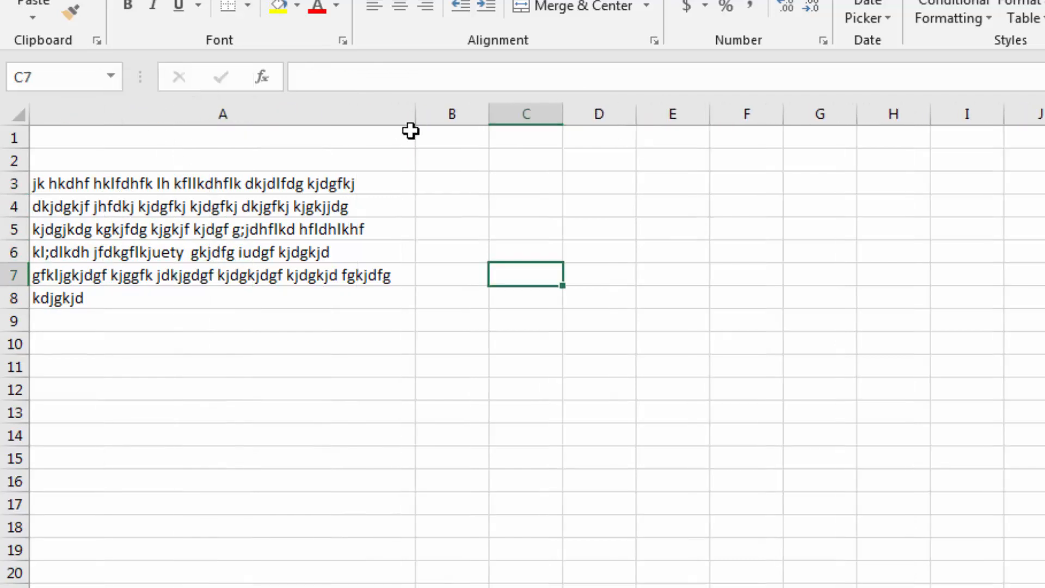
{"action": "left_click", "coordinate": [334, 183]}
{"action": "left_click", "coordinate": [369, 278]}
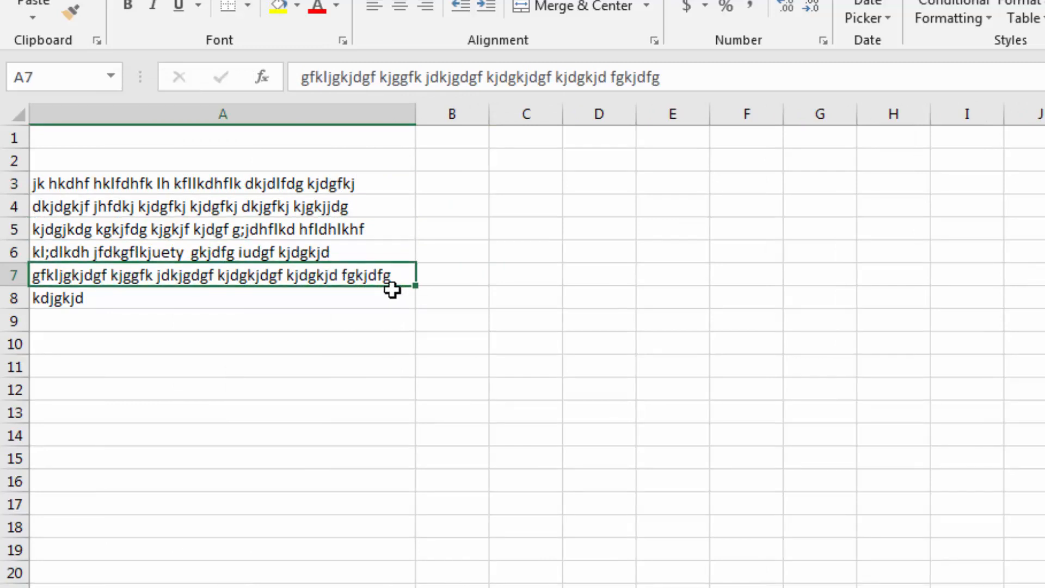
Undo the widening of column A and the Justify fill.
{"action": "key", "text": "ctrl+z"}
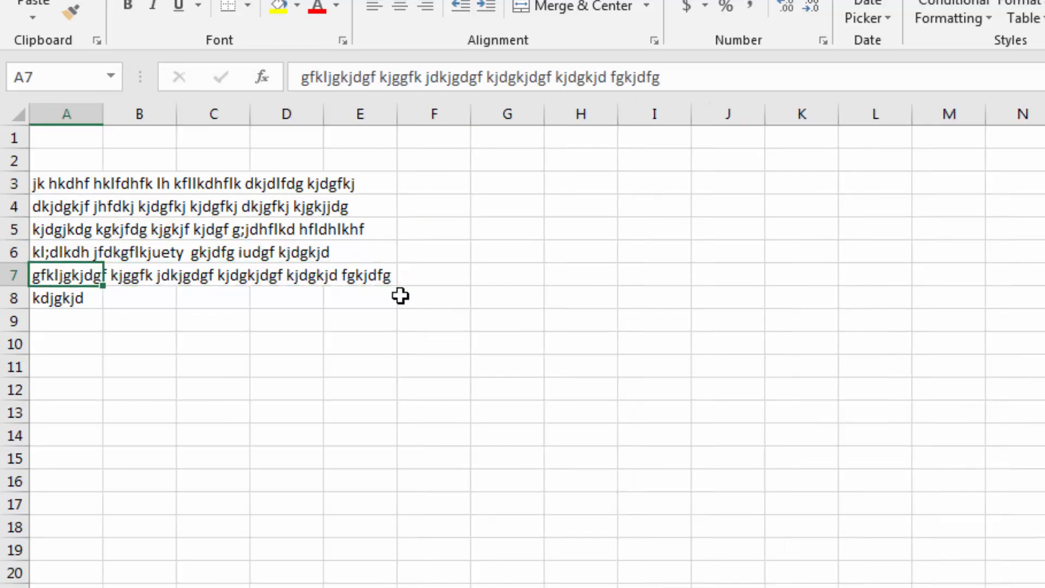
{"action": "key", "text": "ctrl+z"}
Replace the text in cell A3 with a single line of eight names separated by spaces.
{"action": "left_click", "coordinate": [62, 178]}
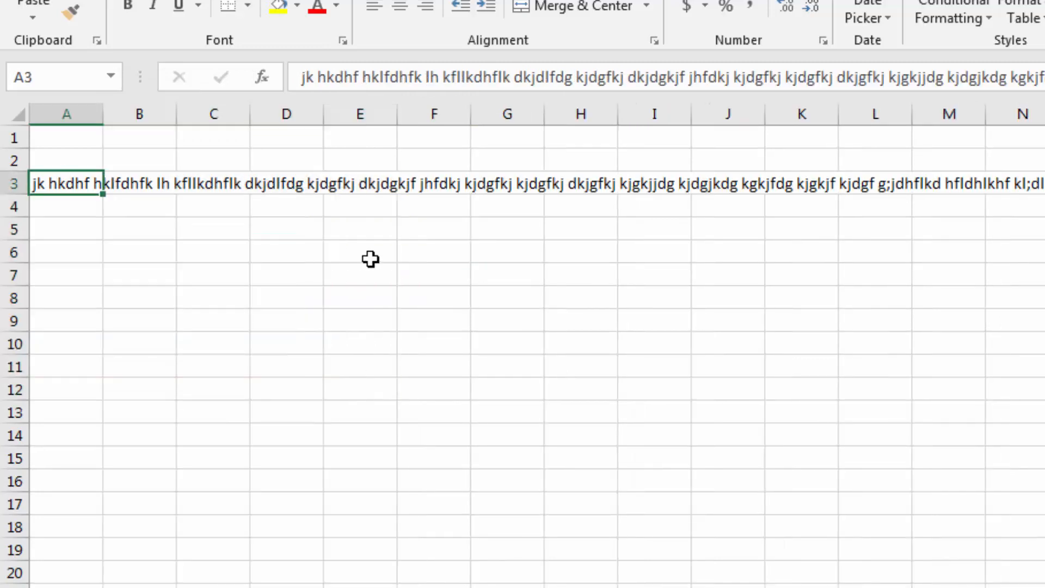
{"action": "type", "text": "manoj"}
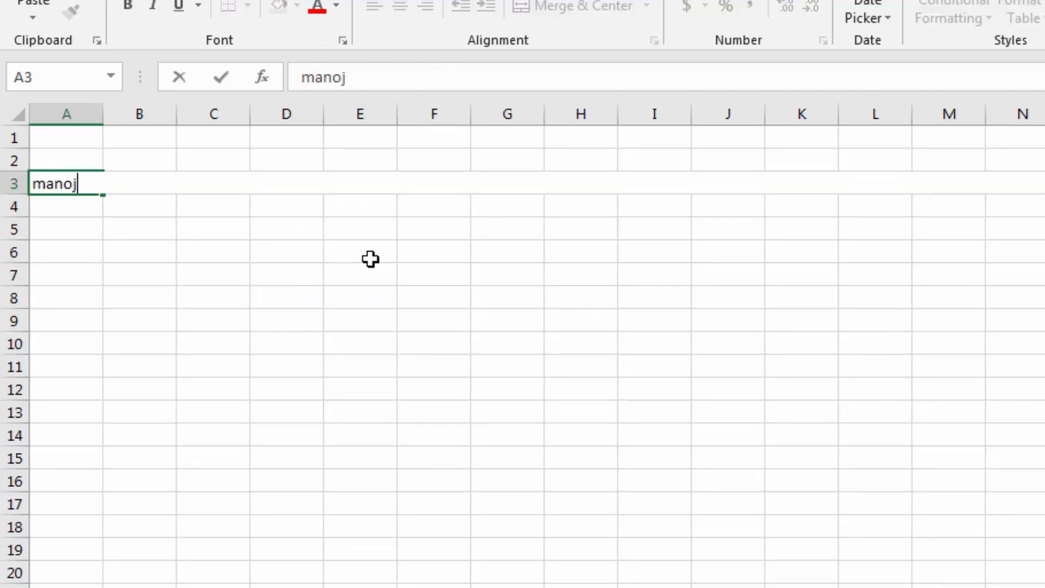
{"action": "type", "text": " kumar"}
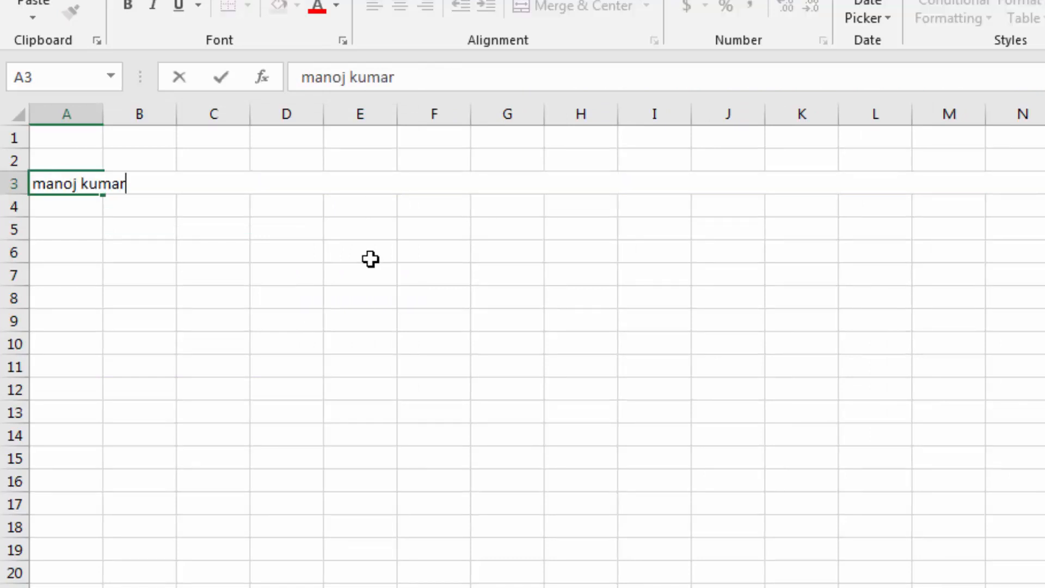
{"action": "type", "text": " shar"}
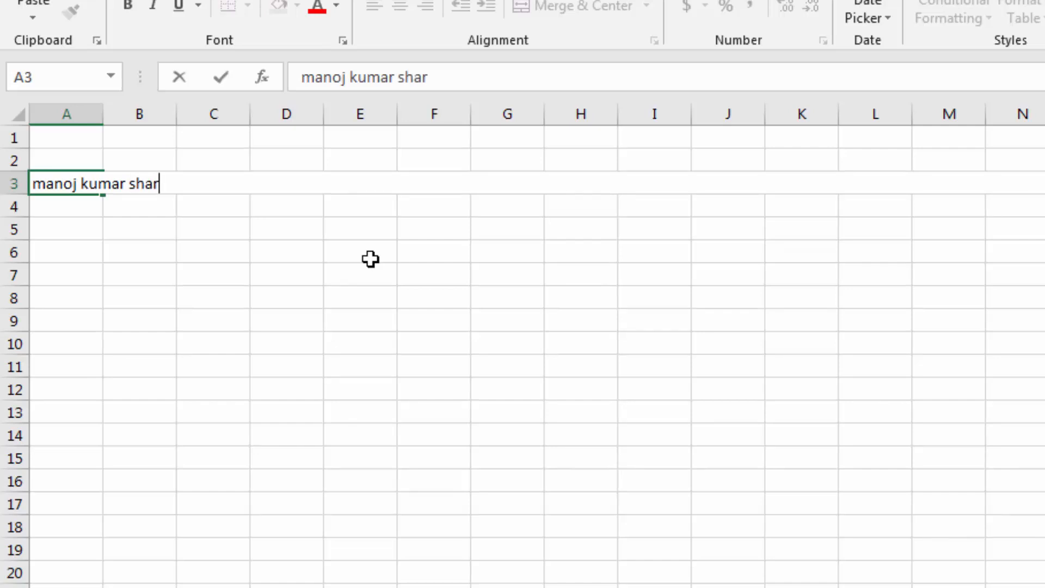
{"action": "type", "text": "ma dee"}
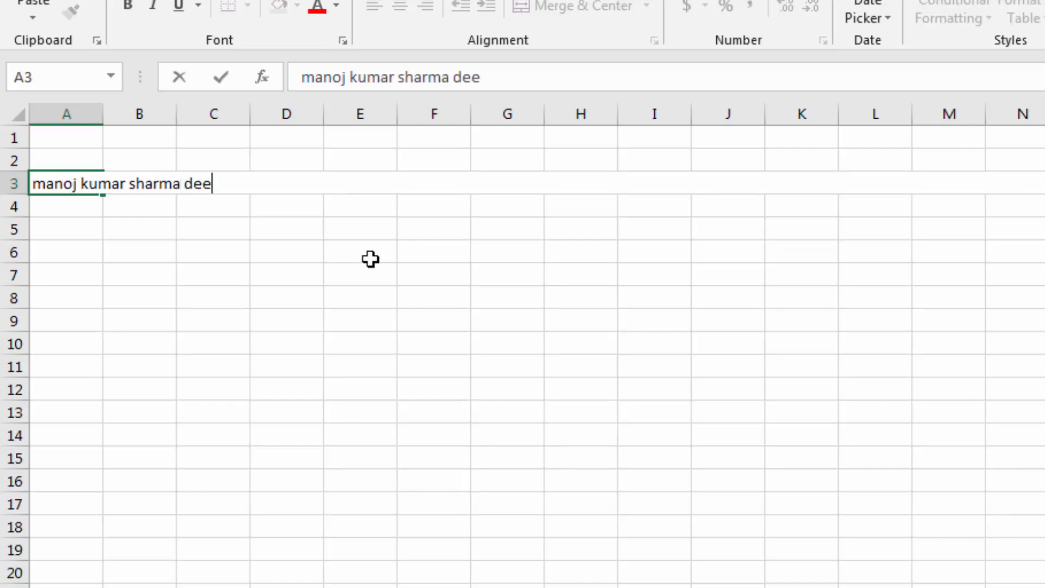
{"action": "type", "text": "pak"}
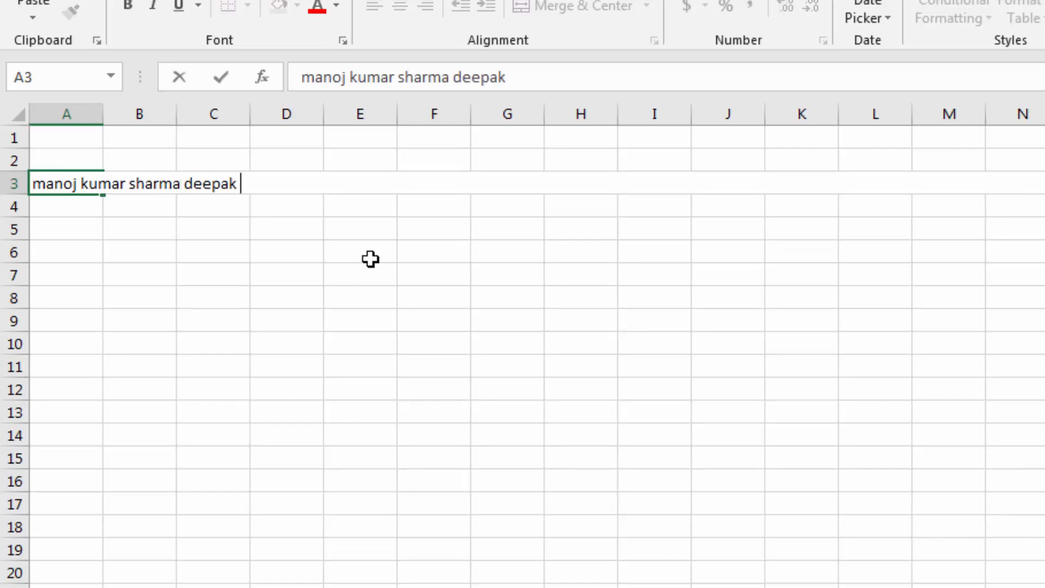
{"action": "type", "text": " hari"}
{"action": "type", "text": " di"}
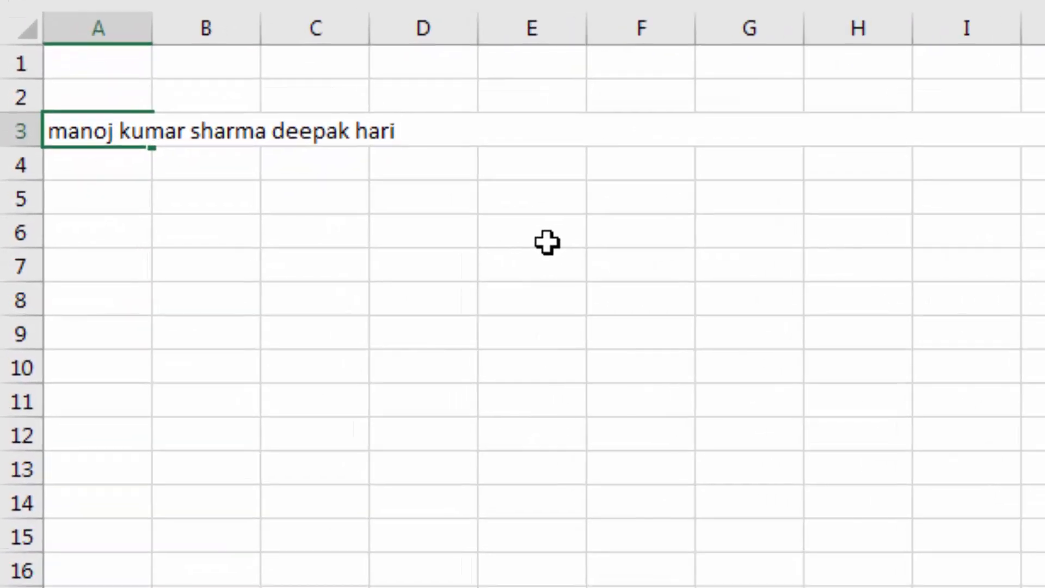
{"action": "type", "text": "nesh mukehs mahesh"}
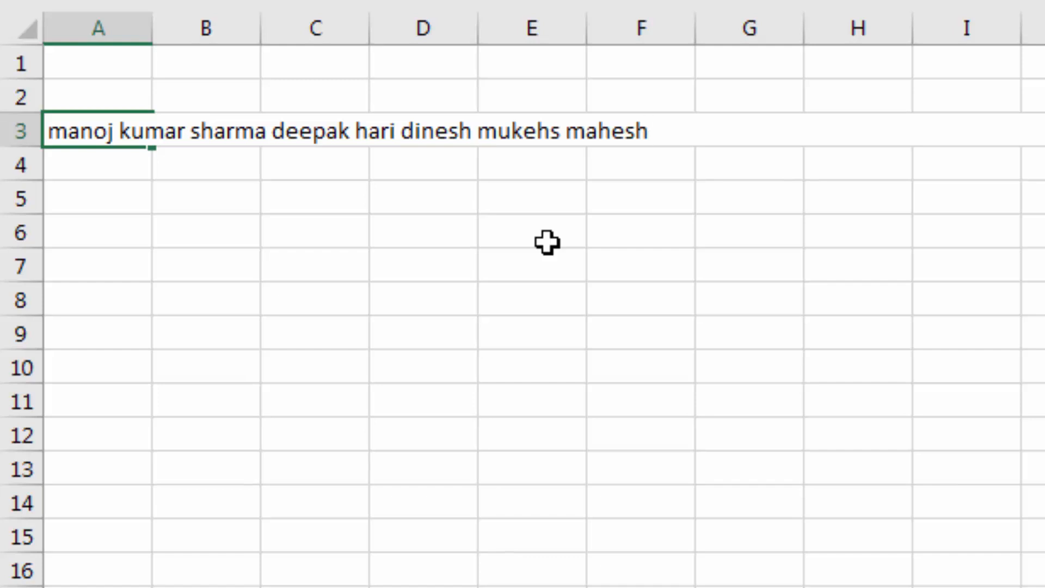
{"action": "key", "text": "Return"}
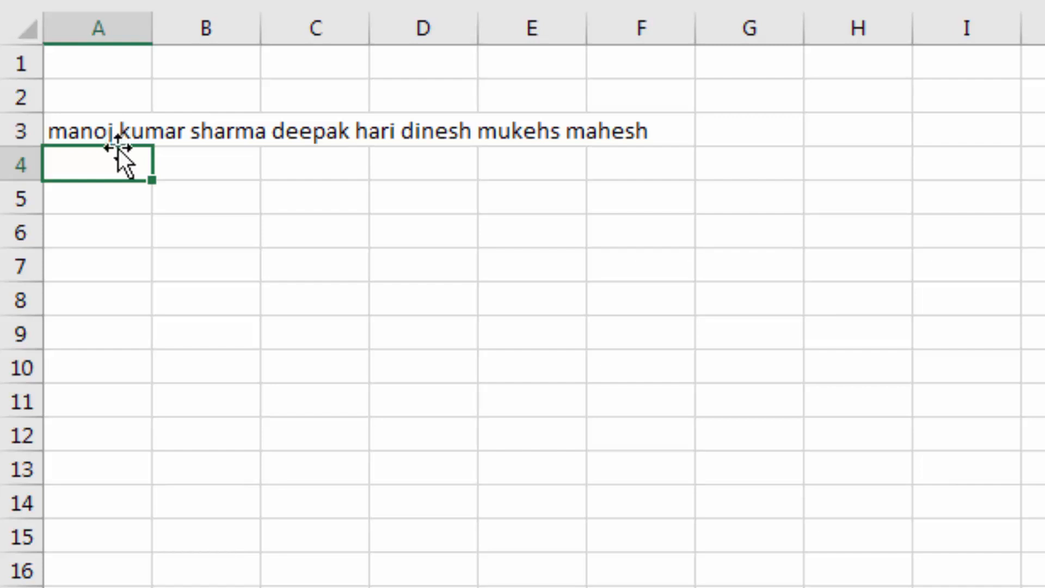
Apply Fill Justify to range A3:A17 to split the line of names into one name per cell.
{"action": "left_click_drag", "start_coordinate": [92, 126], "coordinate": [65, 587]}
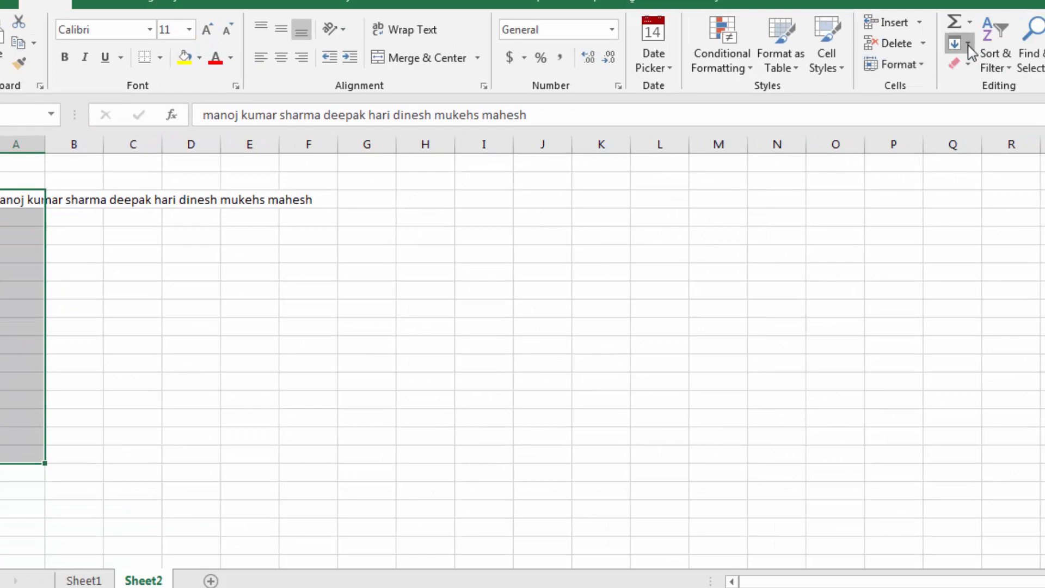
{"action": "left_click", "coordinate": [967, 43]}
{"action": "left_click", "coordinate": [989, 199]}
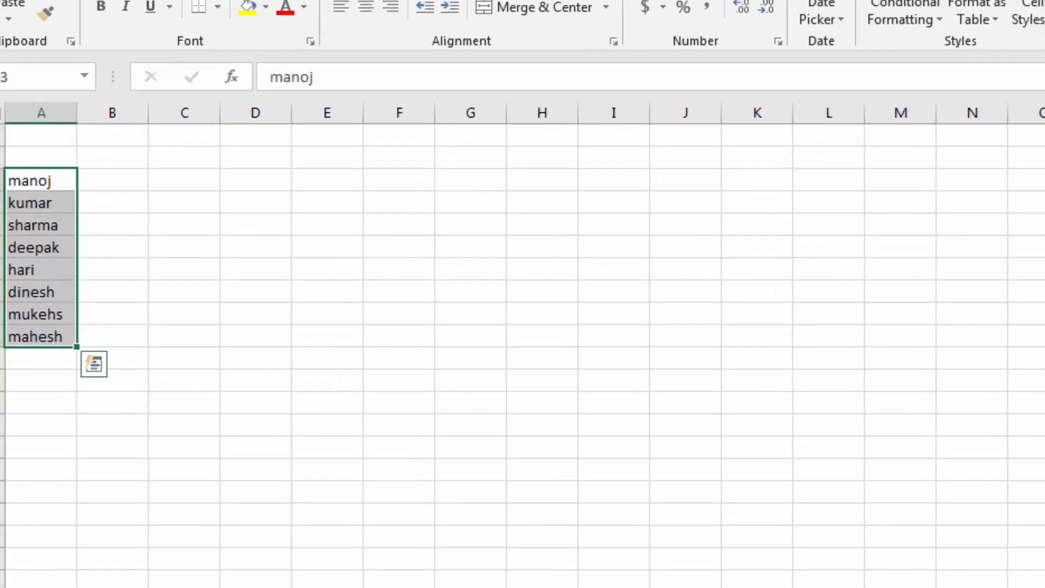
Examine the separated names in cells A3 to A10 and the neighbouring cells beside them.
{"action": "left_click", "coordinate": [66, 218]}
{"action": "left_click", "coordinate": [24, 200]}
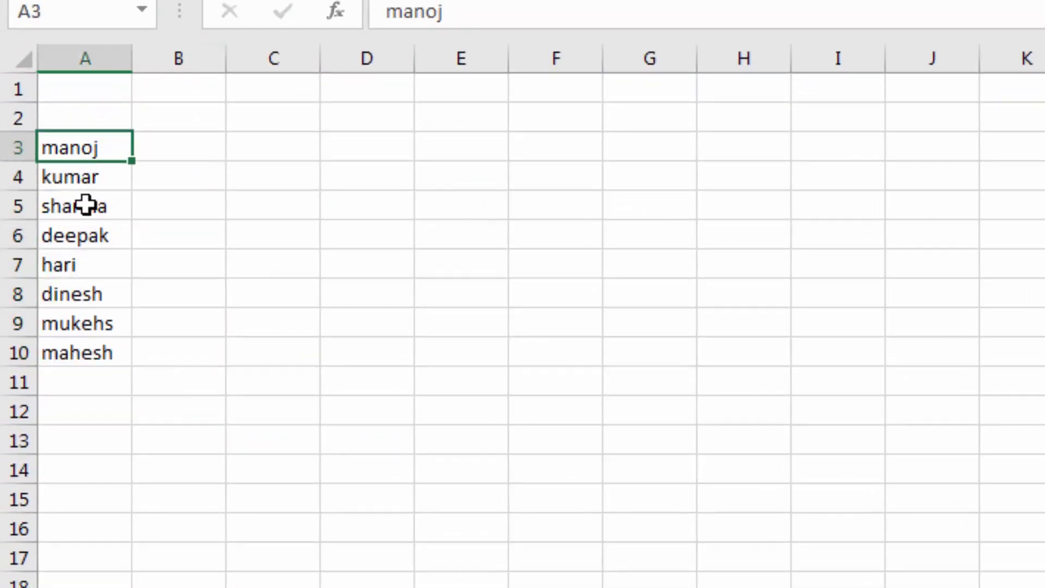
{"action": "left_click", "coordinate": [86, 206]}
{"action": "left_click", "coordinate": [84, 237]}
{"action": "left_click", "coordinate": [84, 291]}
{"action": "left_click_drag", "start_coordinate": [86, 327], "coordinate": [91, 361]}
{"action": "left_click", "coordinate": [99, 237]}
{"action": "left_click", "coordinate": [104, 208]}
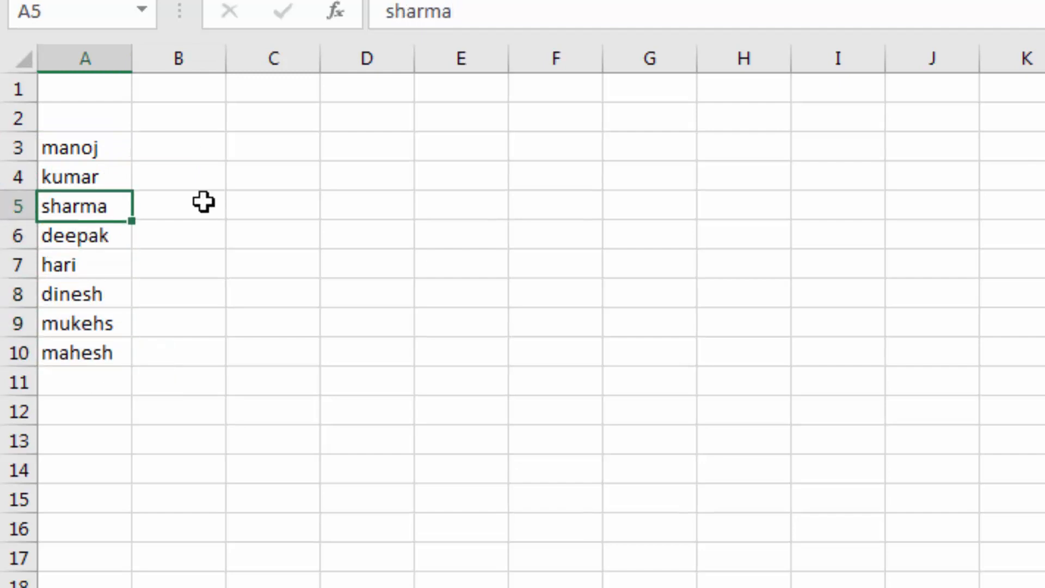
{"action": "left_click", "coordinate": [338, 201]}
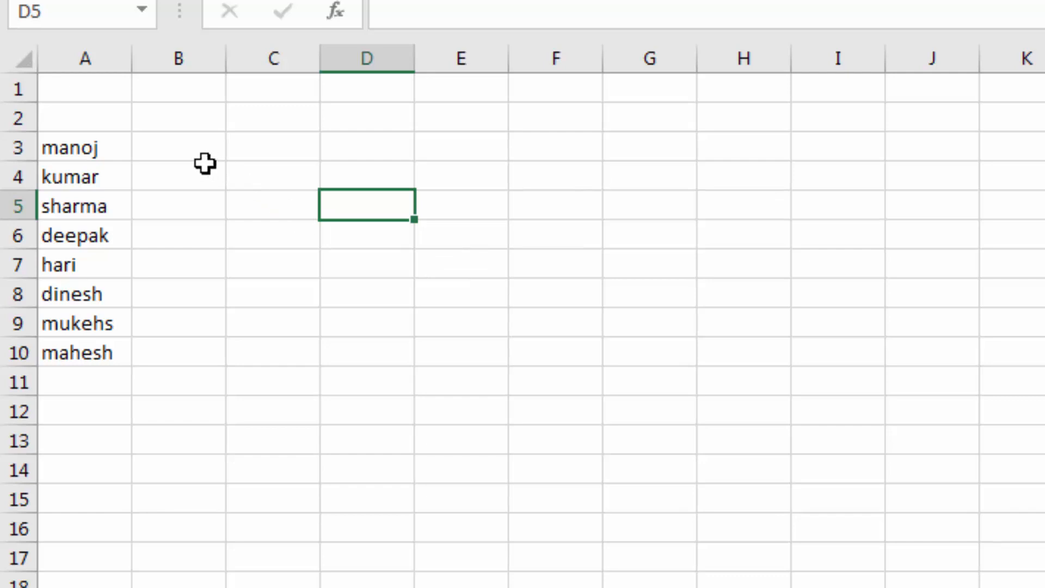
{"action": "left_click", "coordinate": [175, 153]}
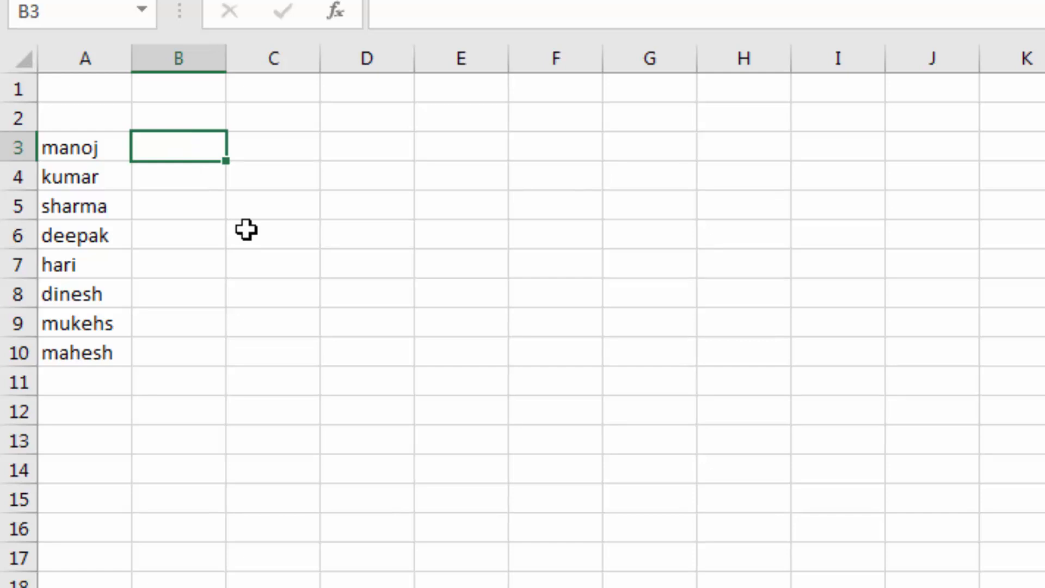
{"action": "left_click", "coordinate": [194, 224]}
{"action": "left_click", "coordinate": [205, 264]}
Return to the employee table worksheet and select cell E8 below the table.
{"action": "left_click", "coordinate": [187, 321]}
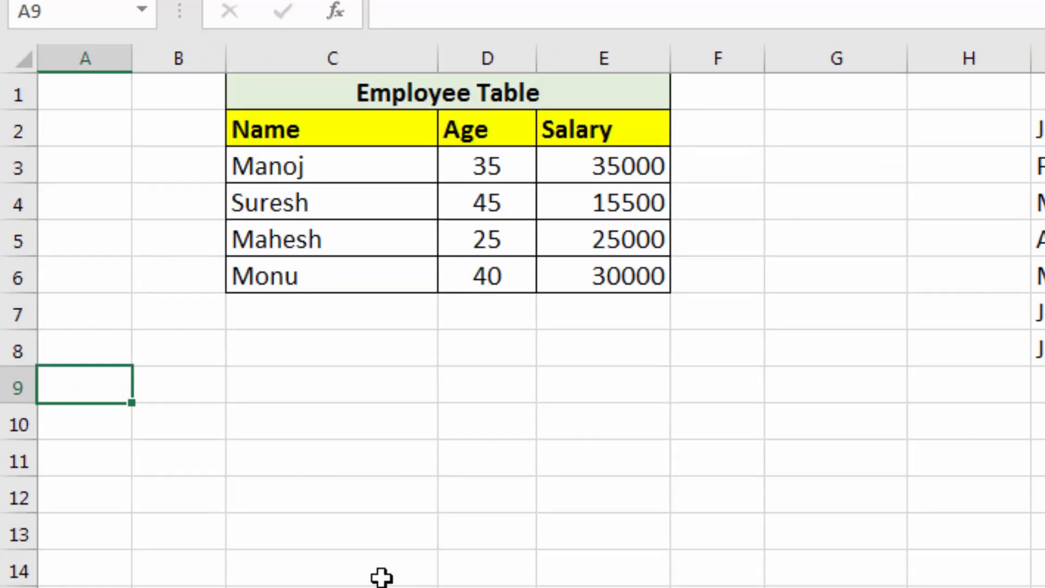
{"action": "left_click", "coordinate": [351, 358]}
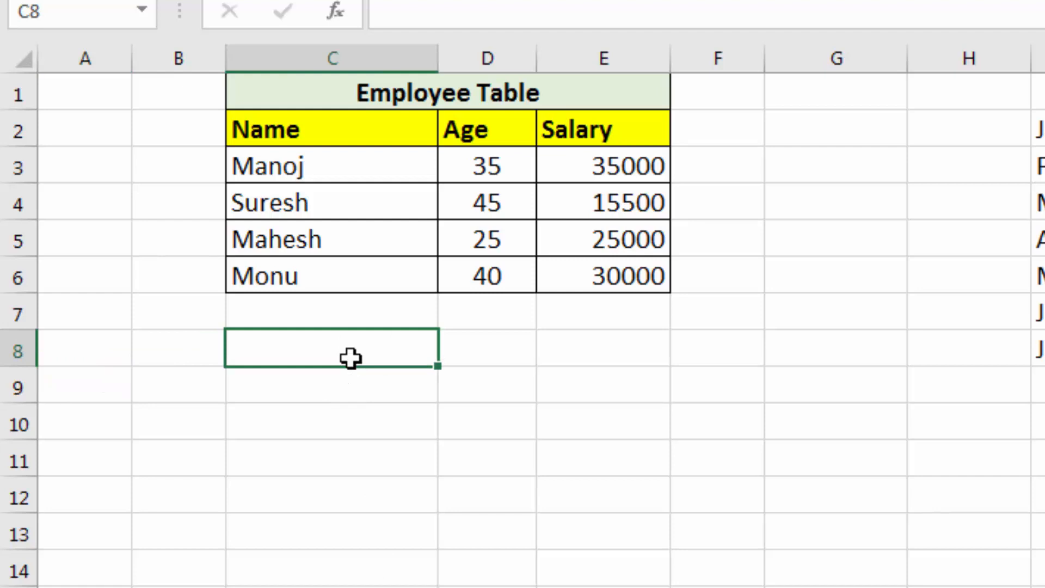
{"action": "left_click", "coordinate": [566, 345]}
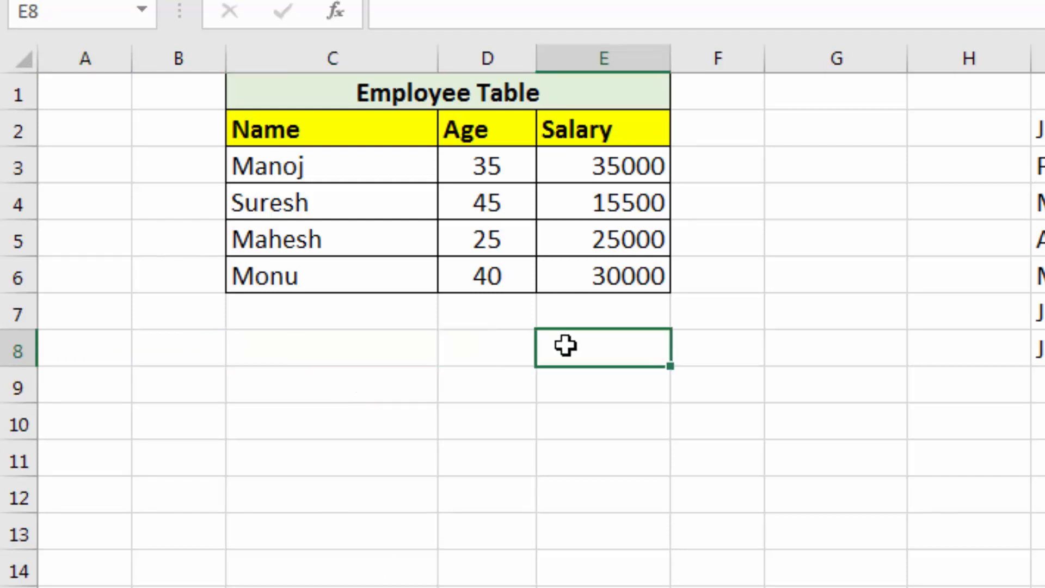